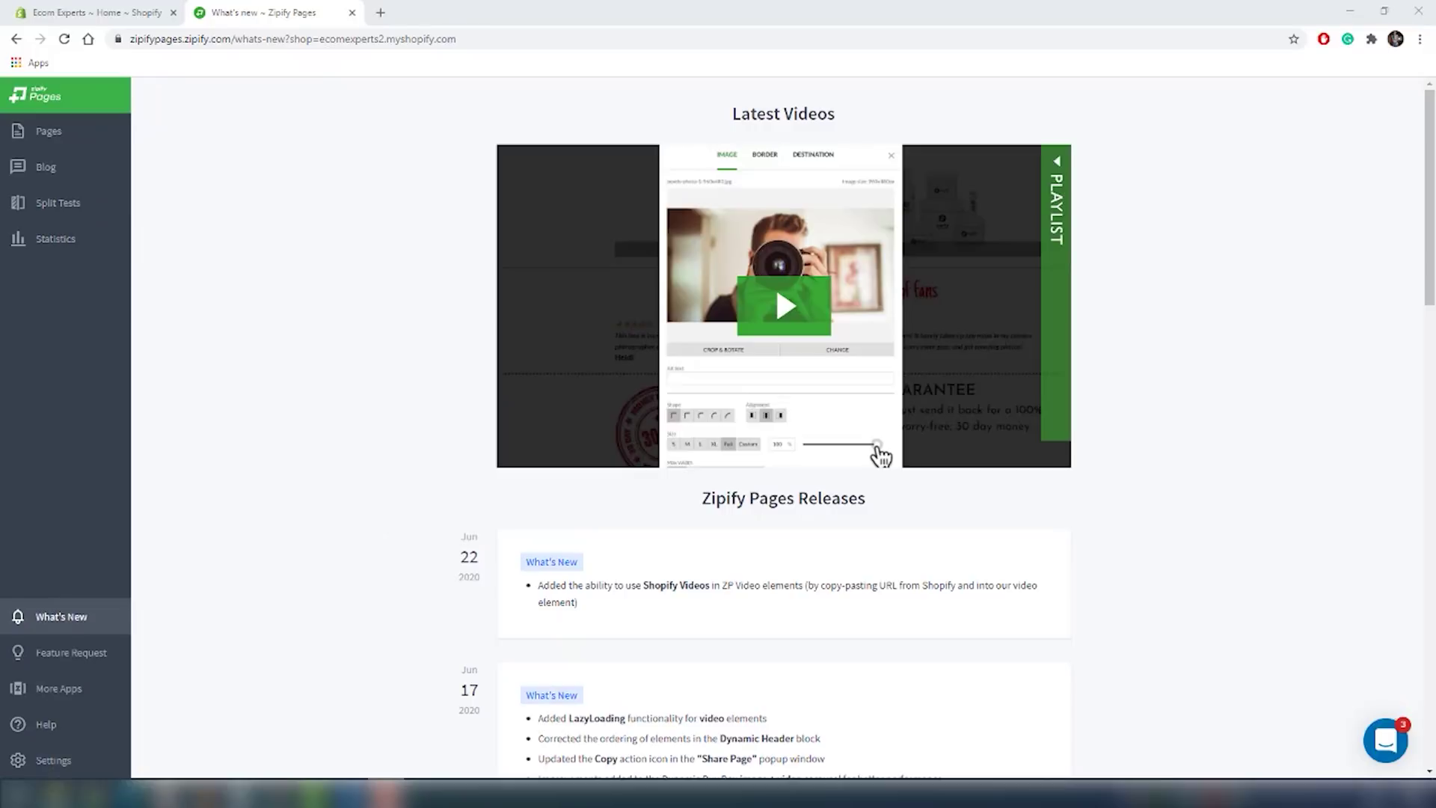
Open Zipify's Our Apps page (zipify.com/our-apps) in a new tab via More Apps.
left_click(89, 682)
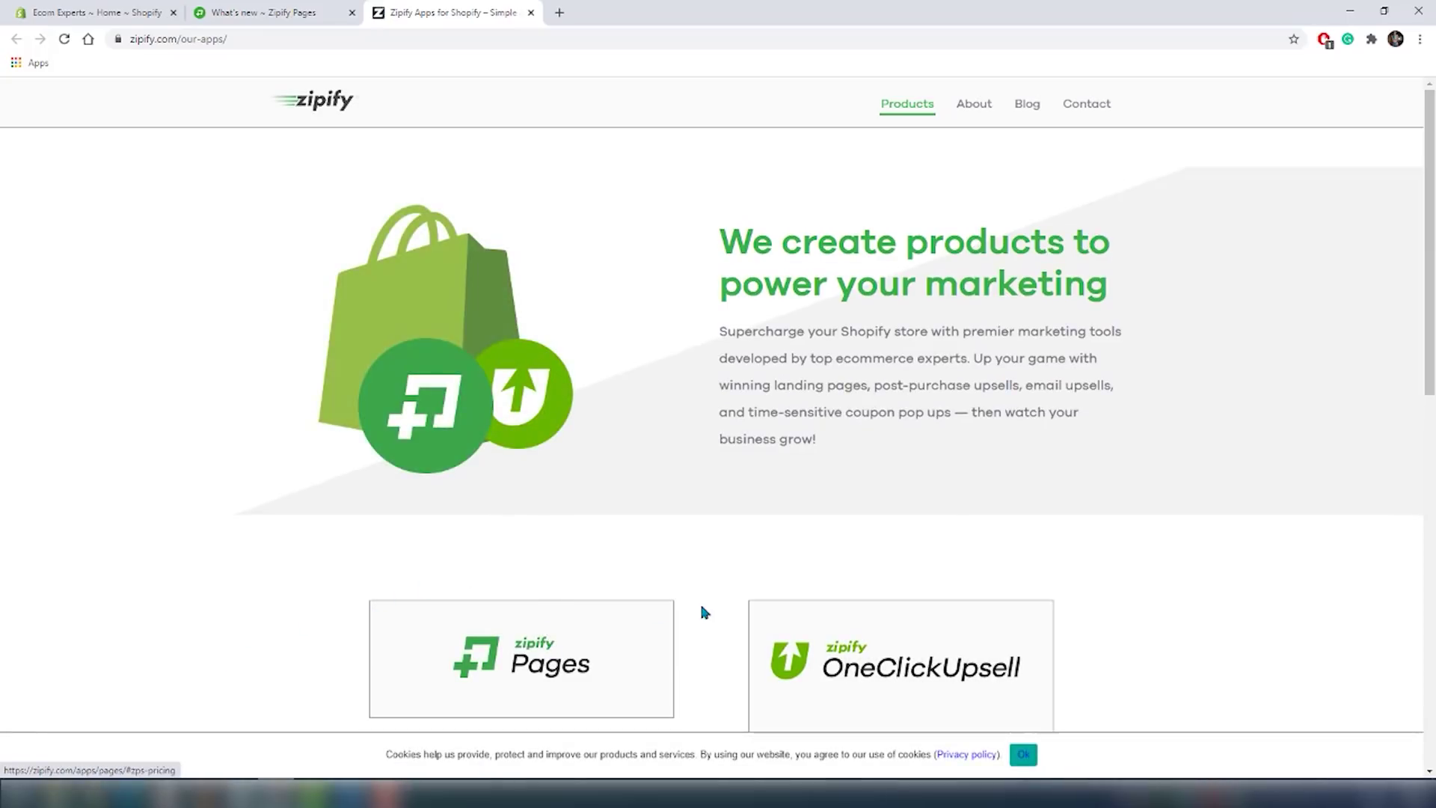
Open the Zipify Pages product page and scroll to its Why Zipify Pages? features.
scroll(702, 609, "down", 2)
scroll(702, 612, "down", 5)
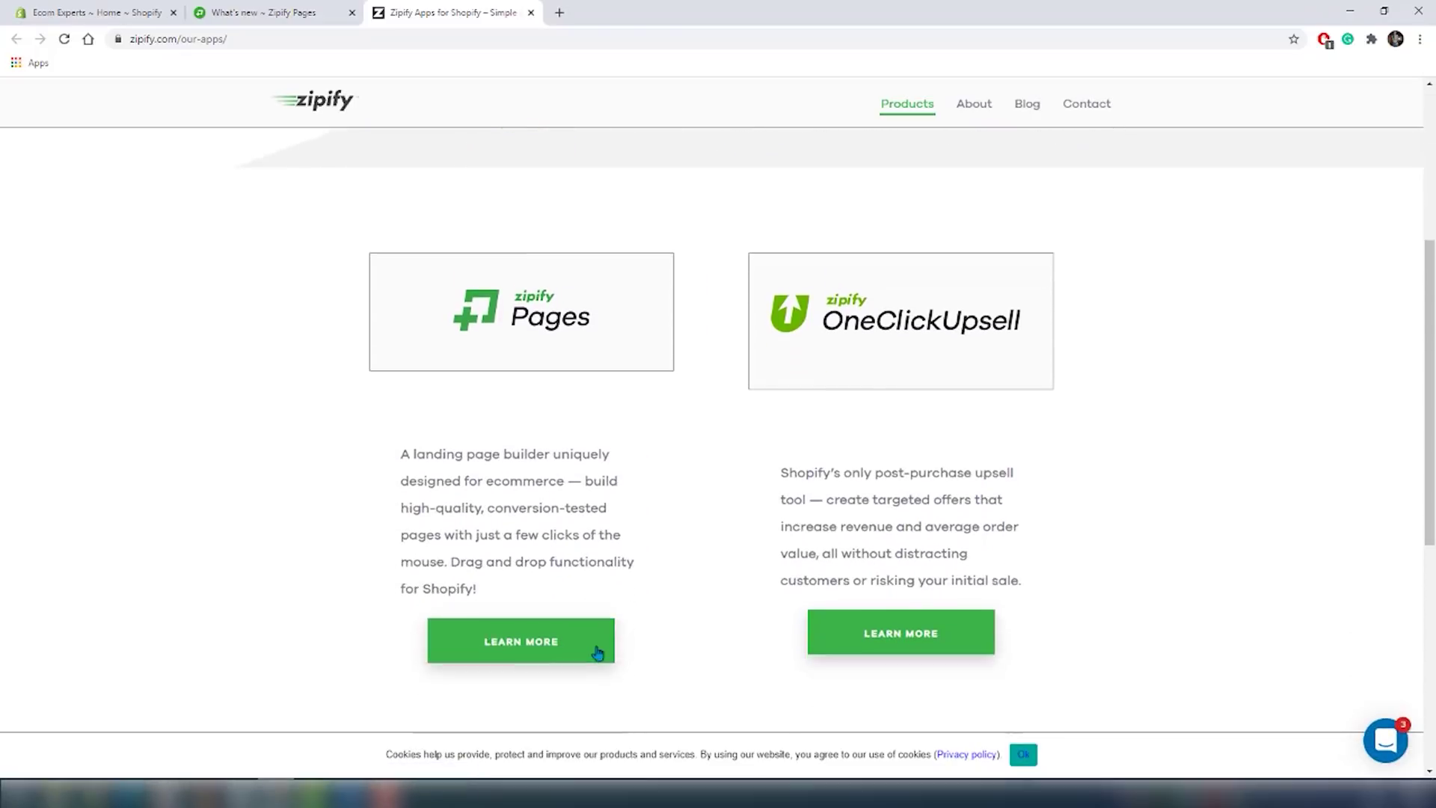
left_click(555, 580)
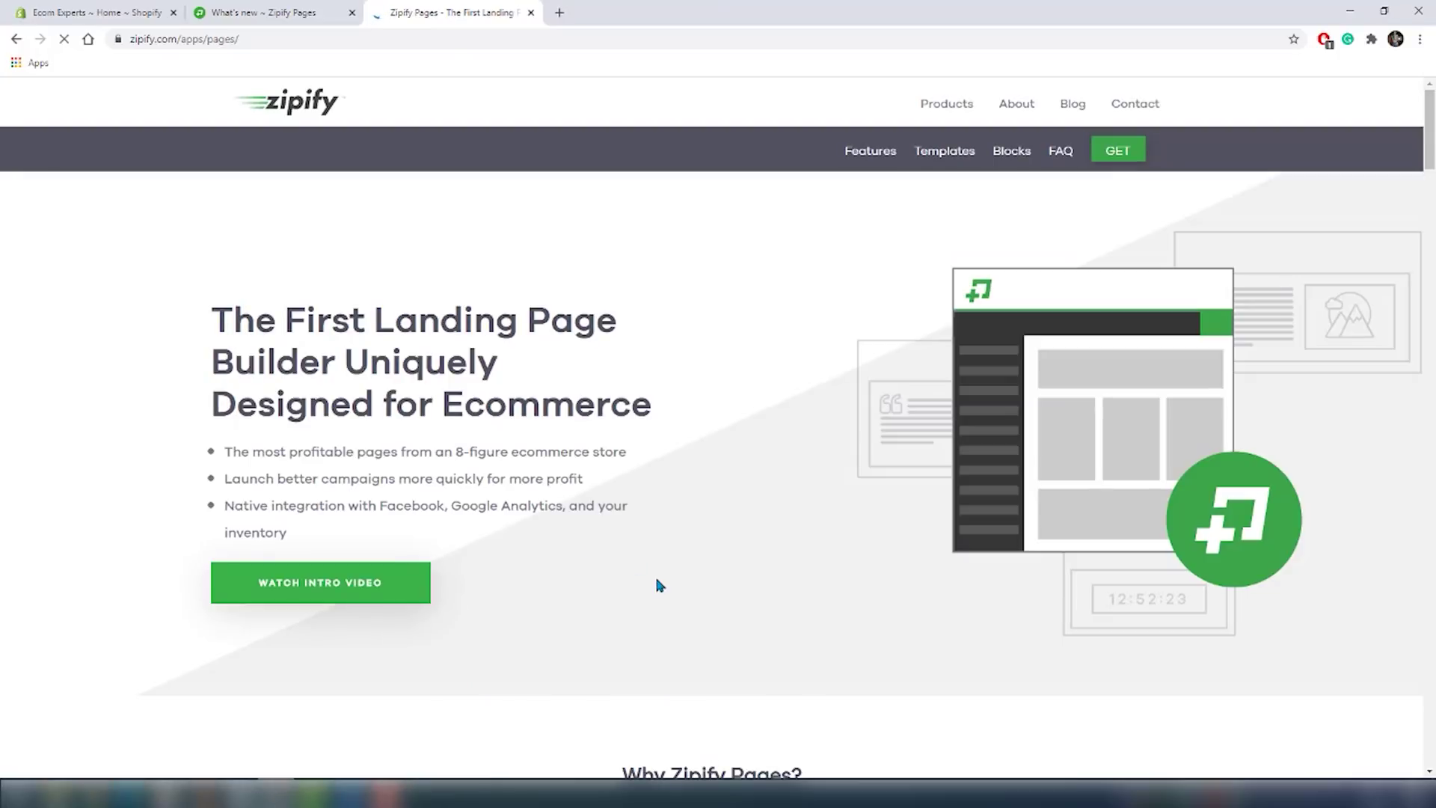
scroll(659, 585, "down", 2)
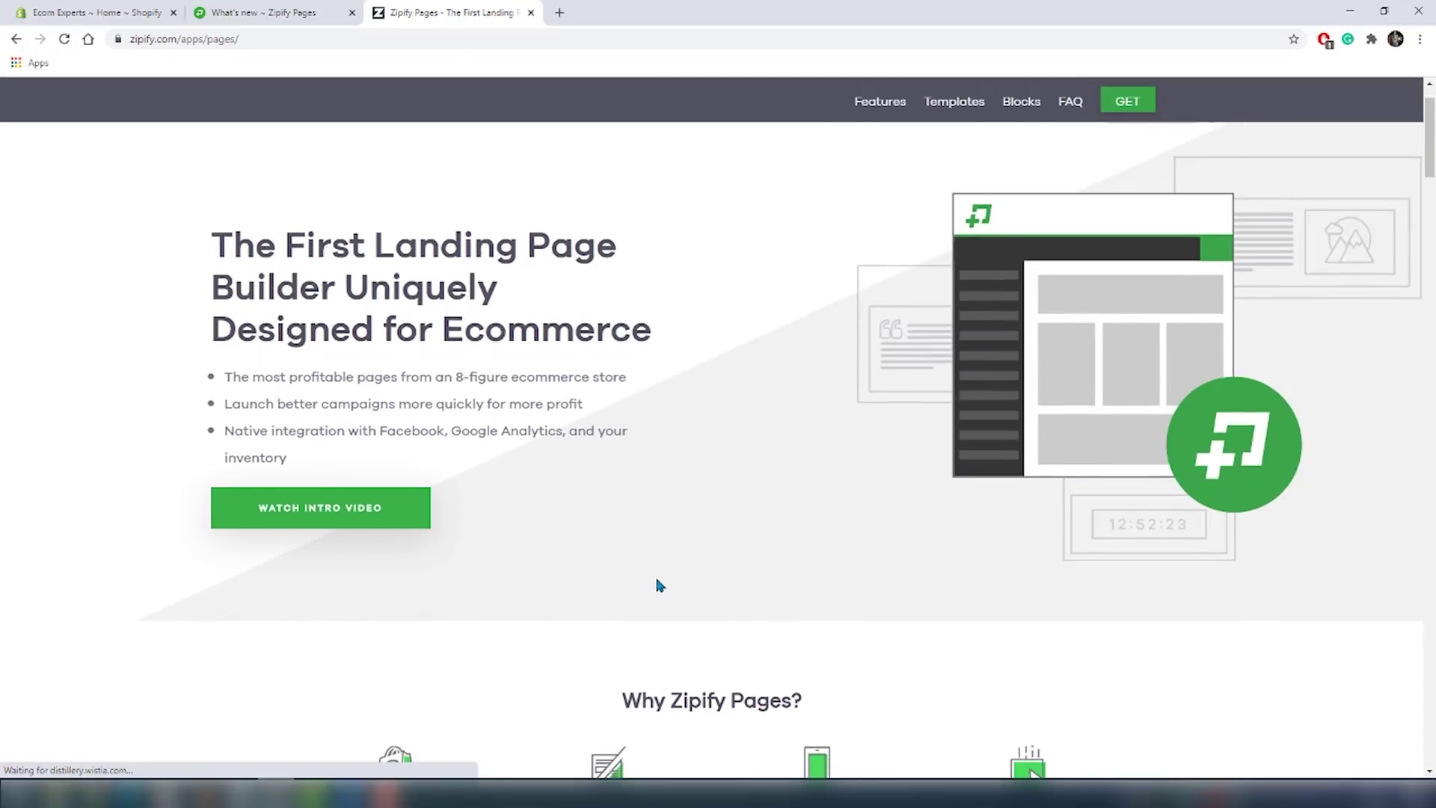
scroll(658, 582, "down", 3)
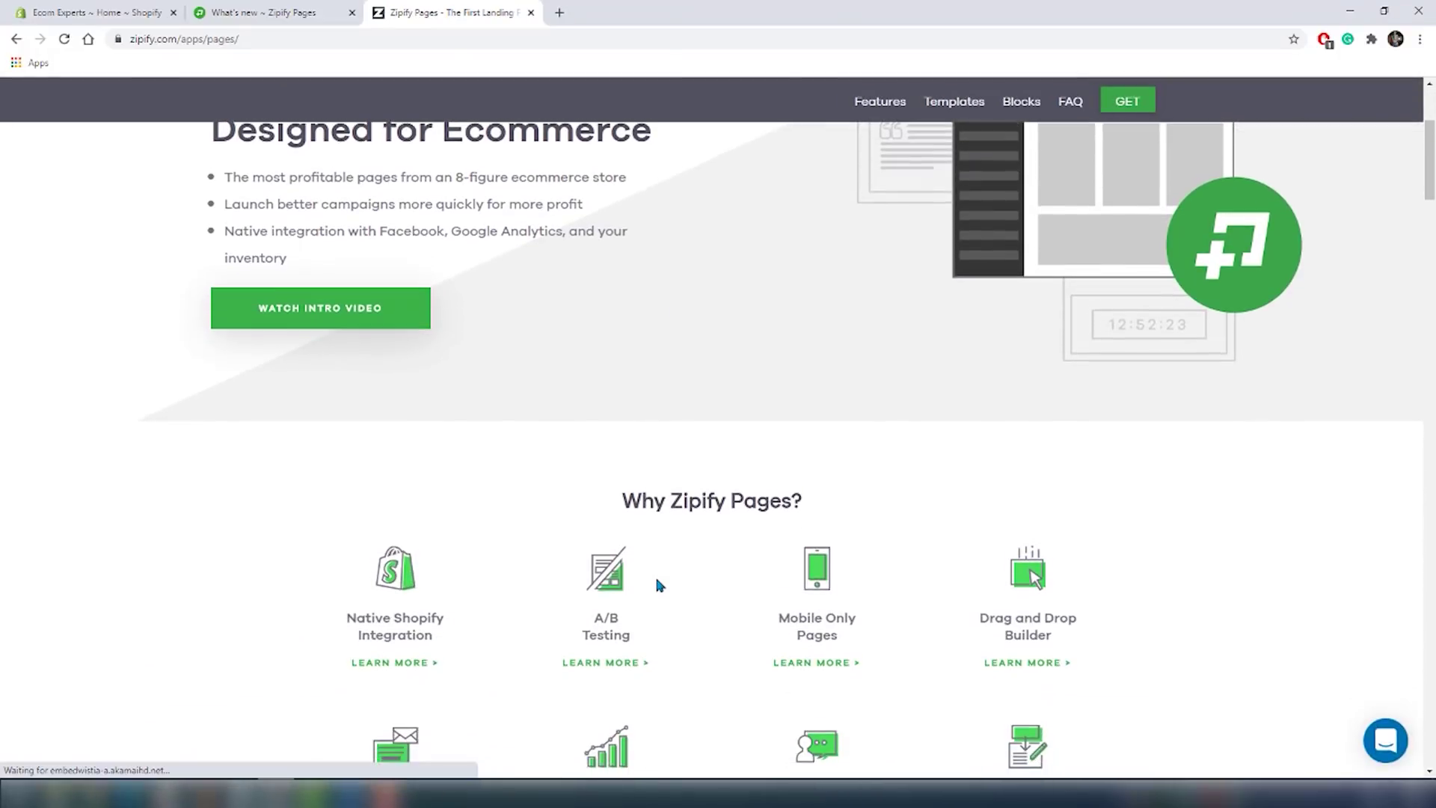
scroll(659, 585, "down", 1)
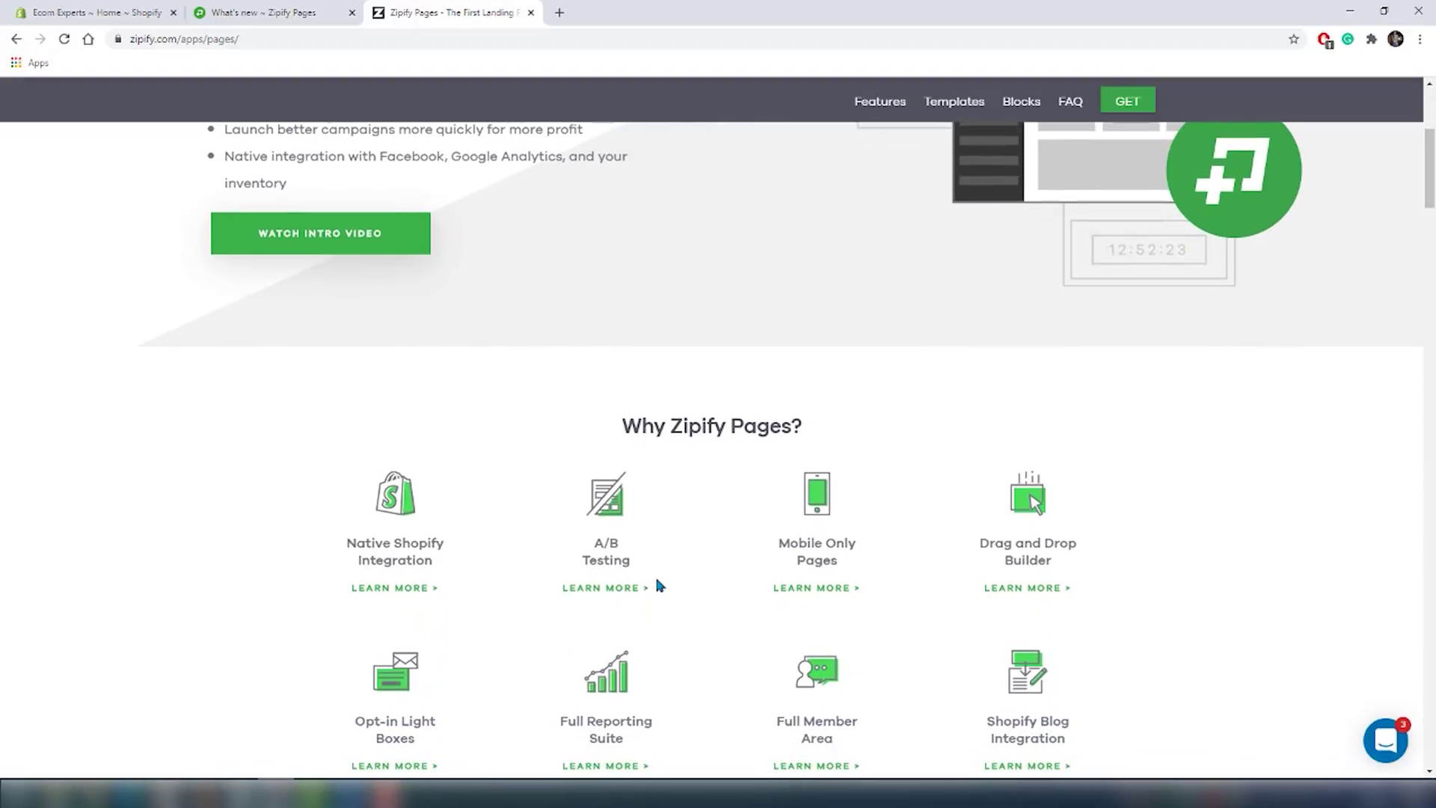
scroll(659, 586, "down", 1)
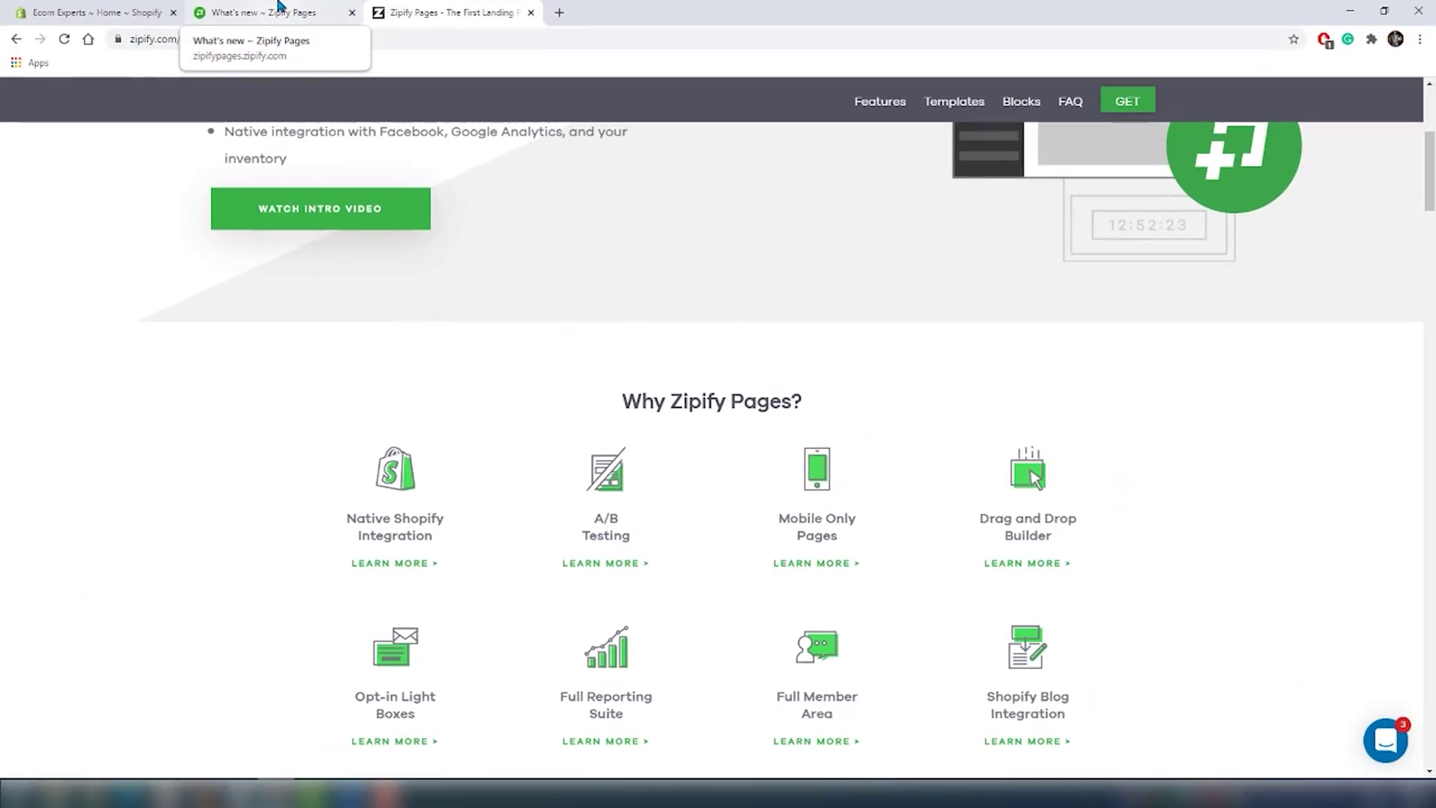
Return to Zipify Pages, start a new page and browse templates like Blank Page and Product Launch Pre-Sell.
left_click(278, 6)
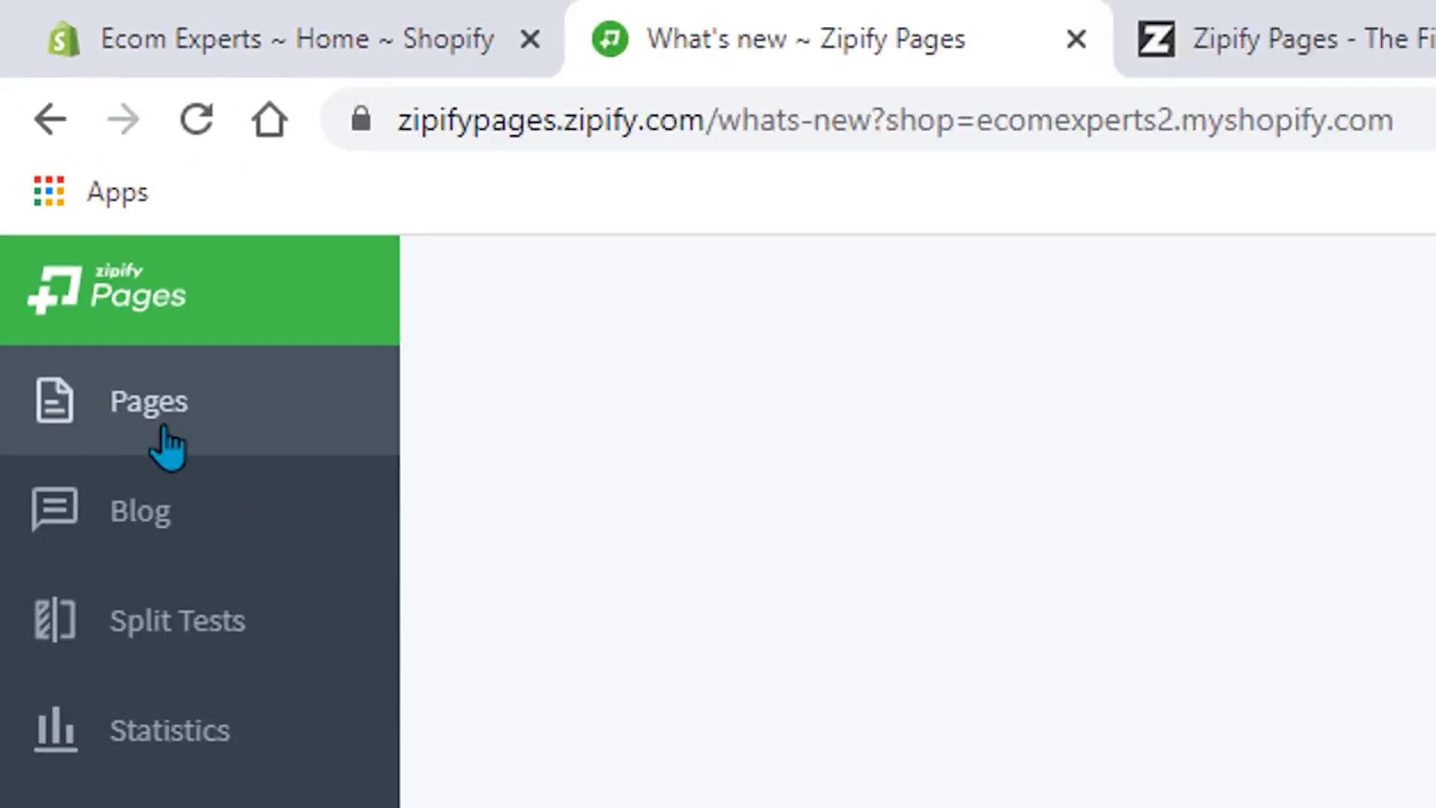
left_click(69, 179)
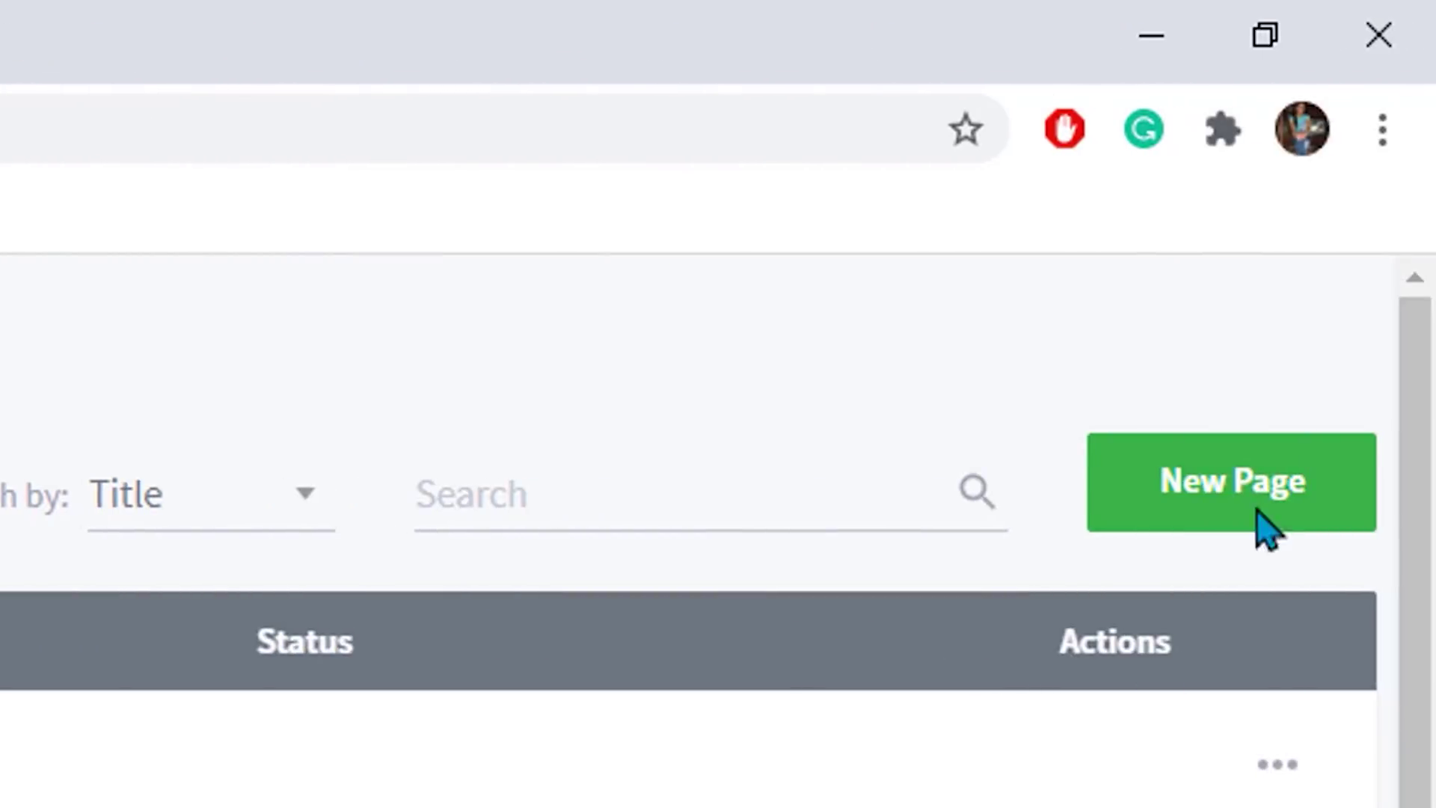
left_click(1256, 523)
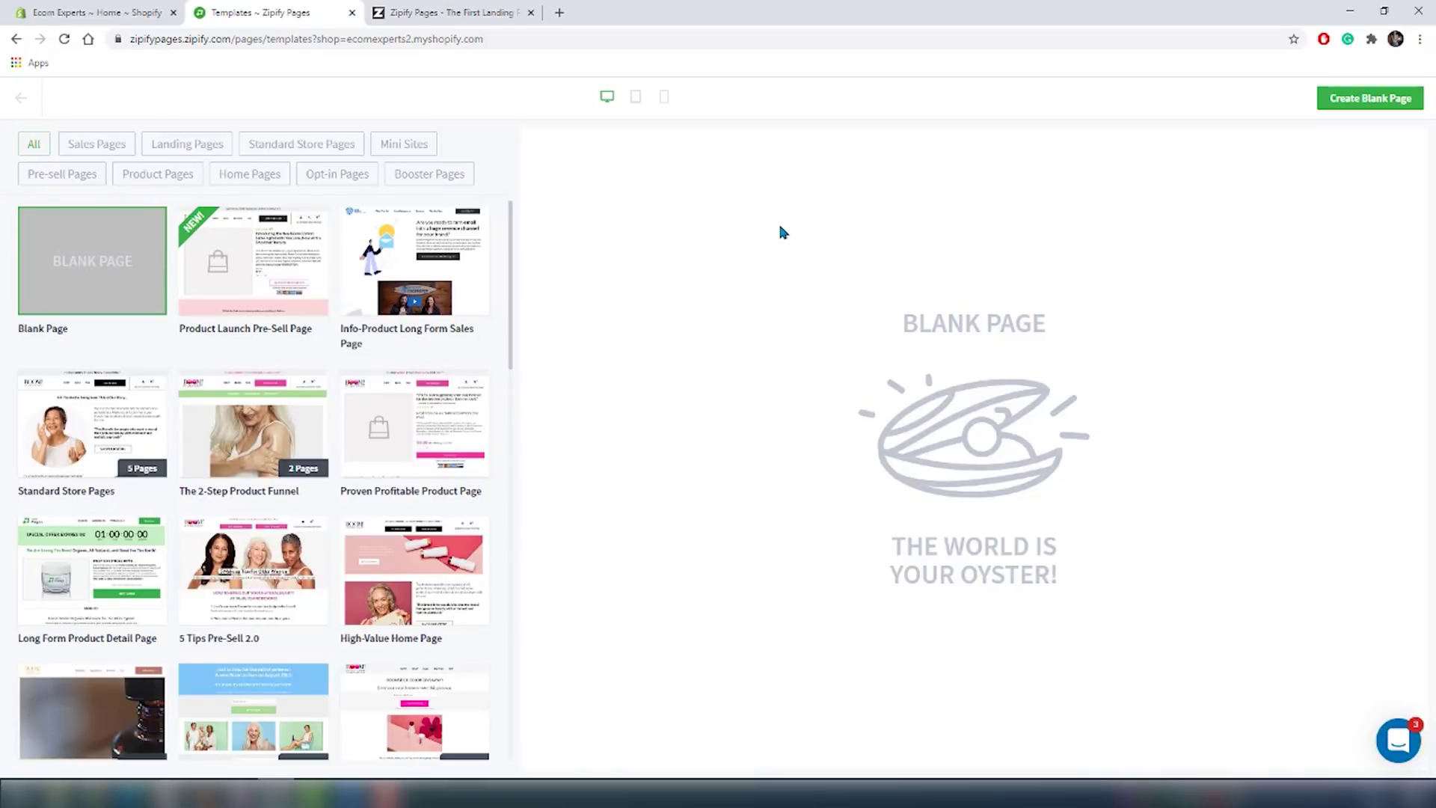
scroll(479, 367, "down", 3)
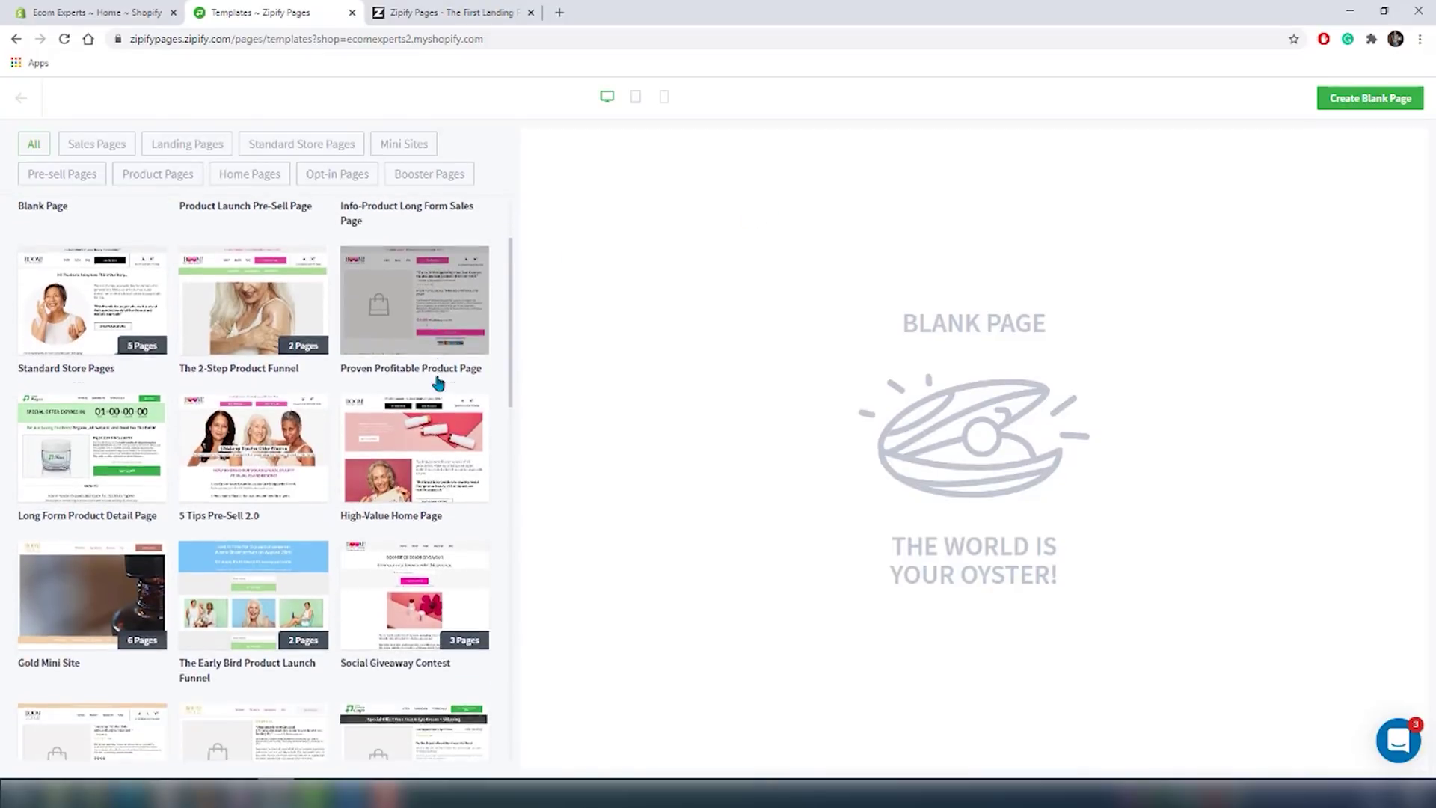
scroll(438, 383, "down", 3)
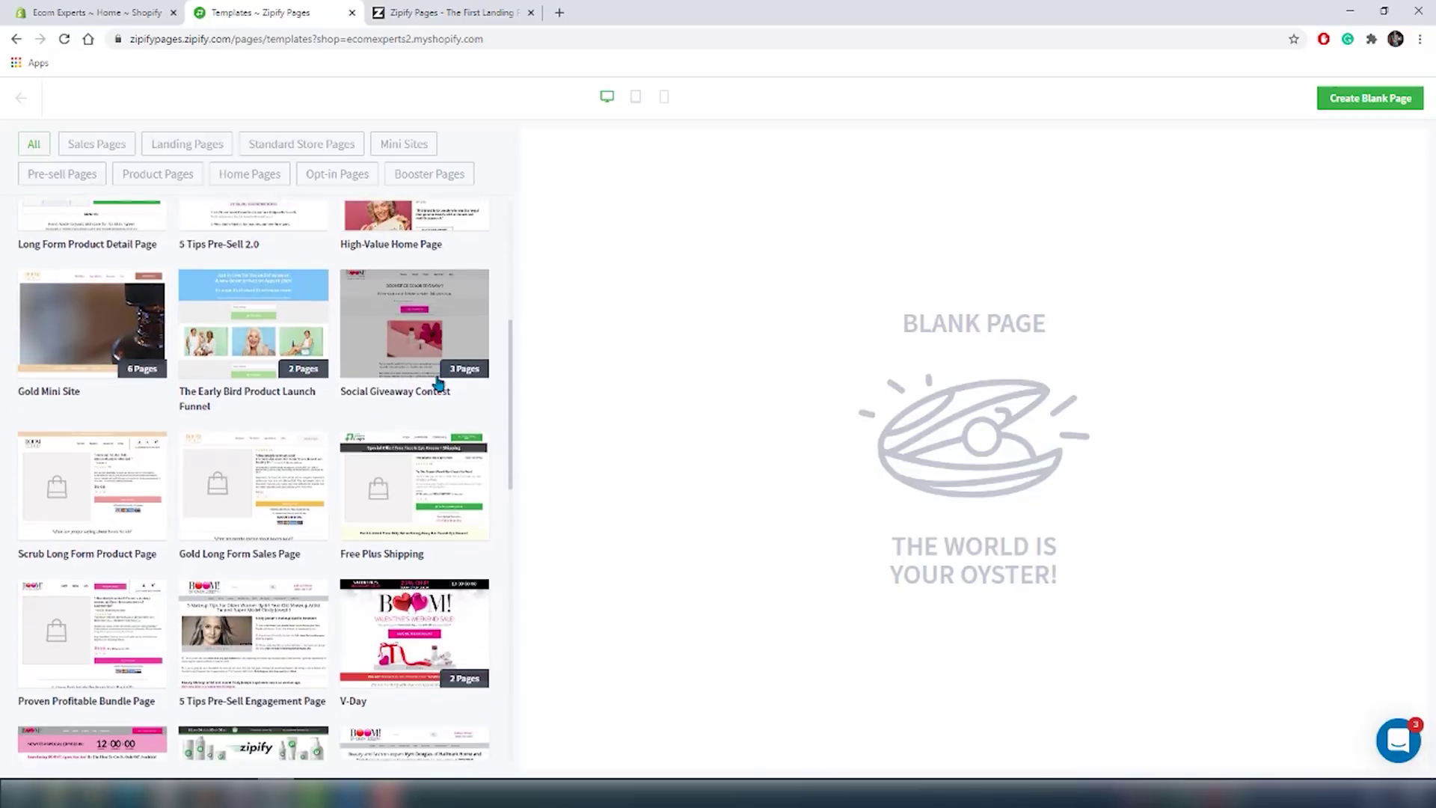
scroll(438, 384, "down", 3)
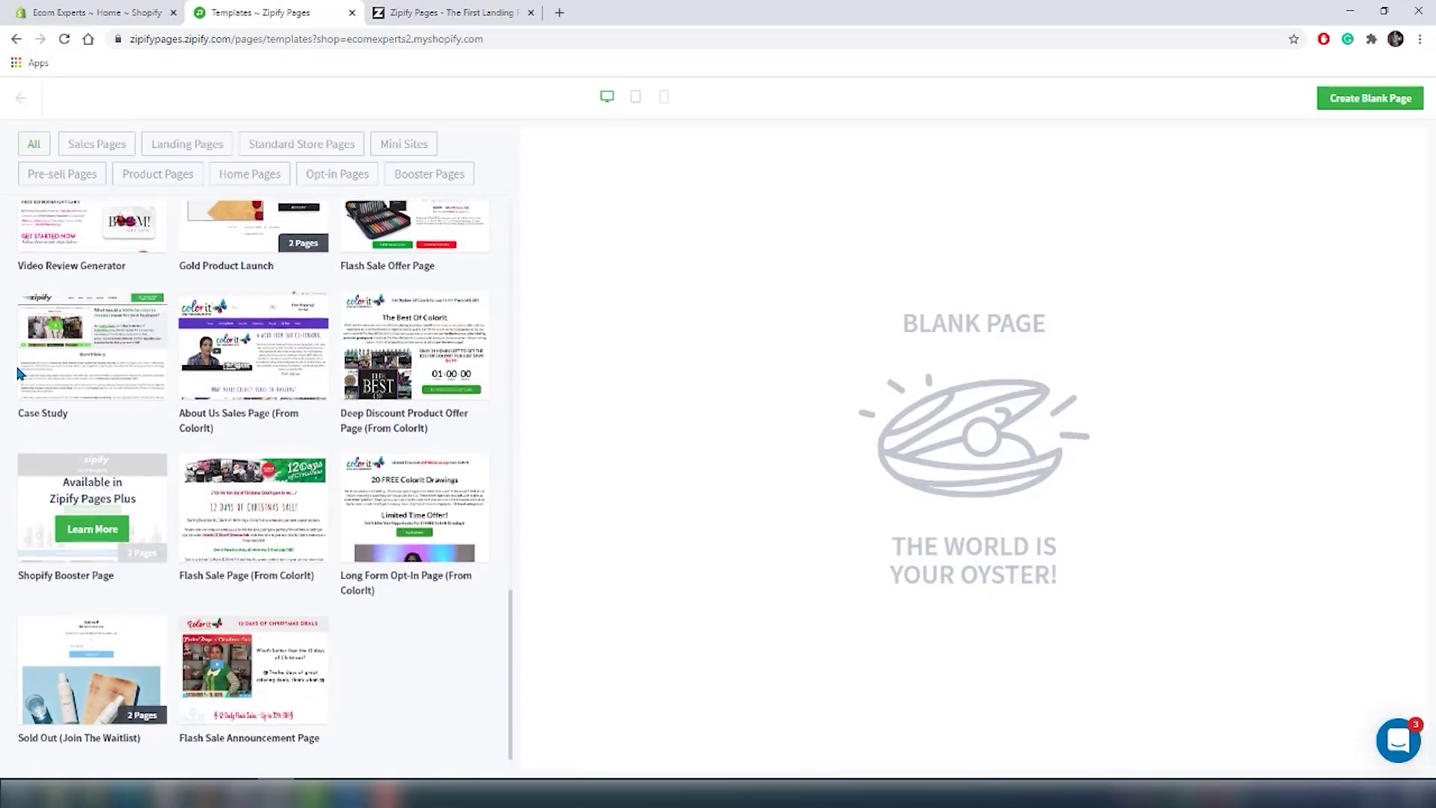
scroll(18, 374, "up", 5)
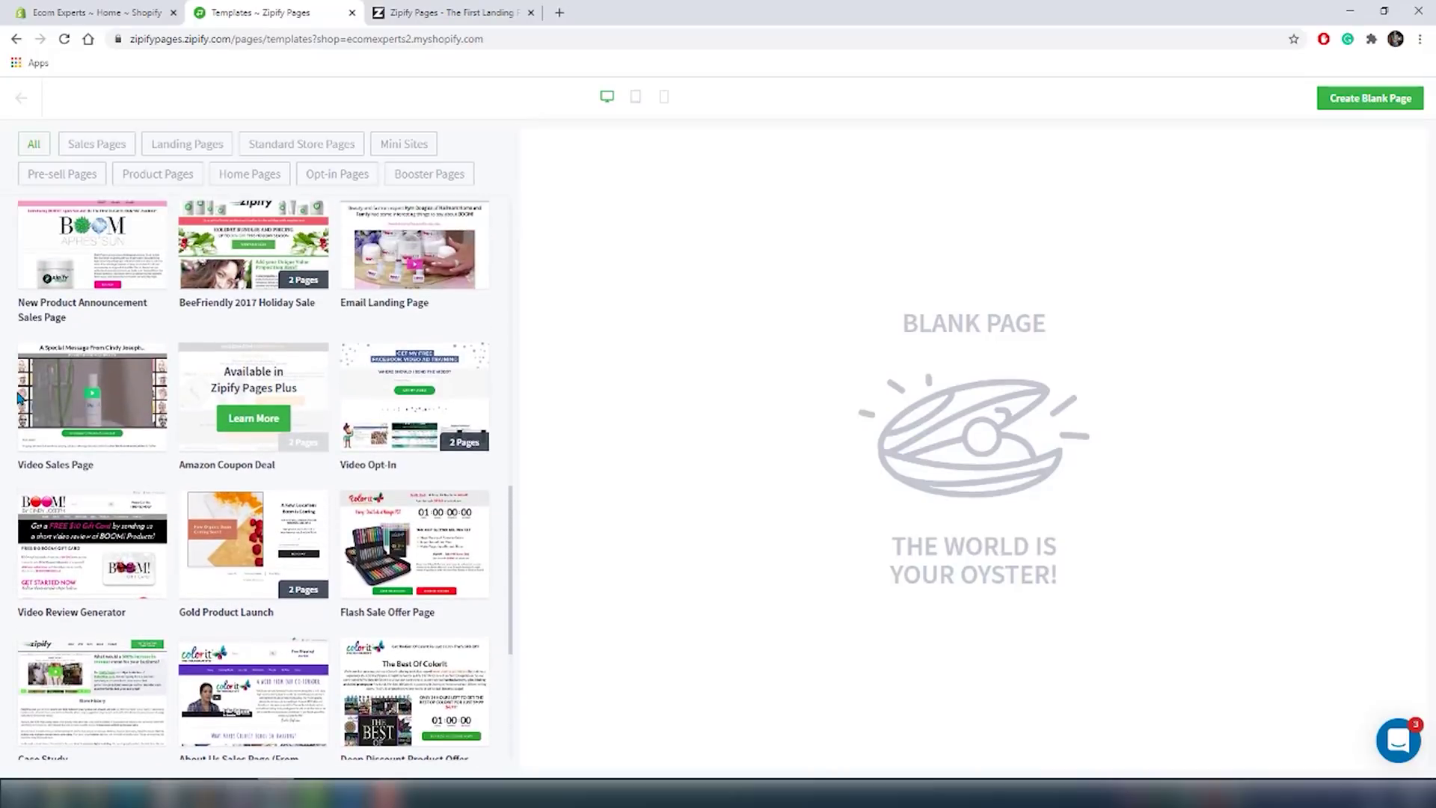
scroll(18, 397, "up", 5)
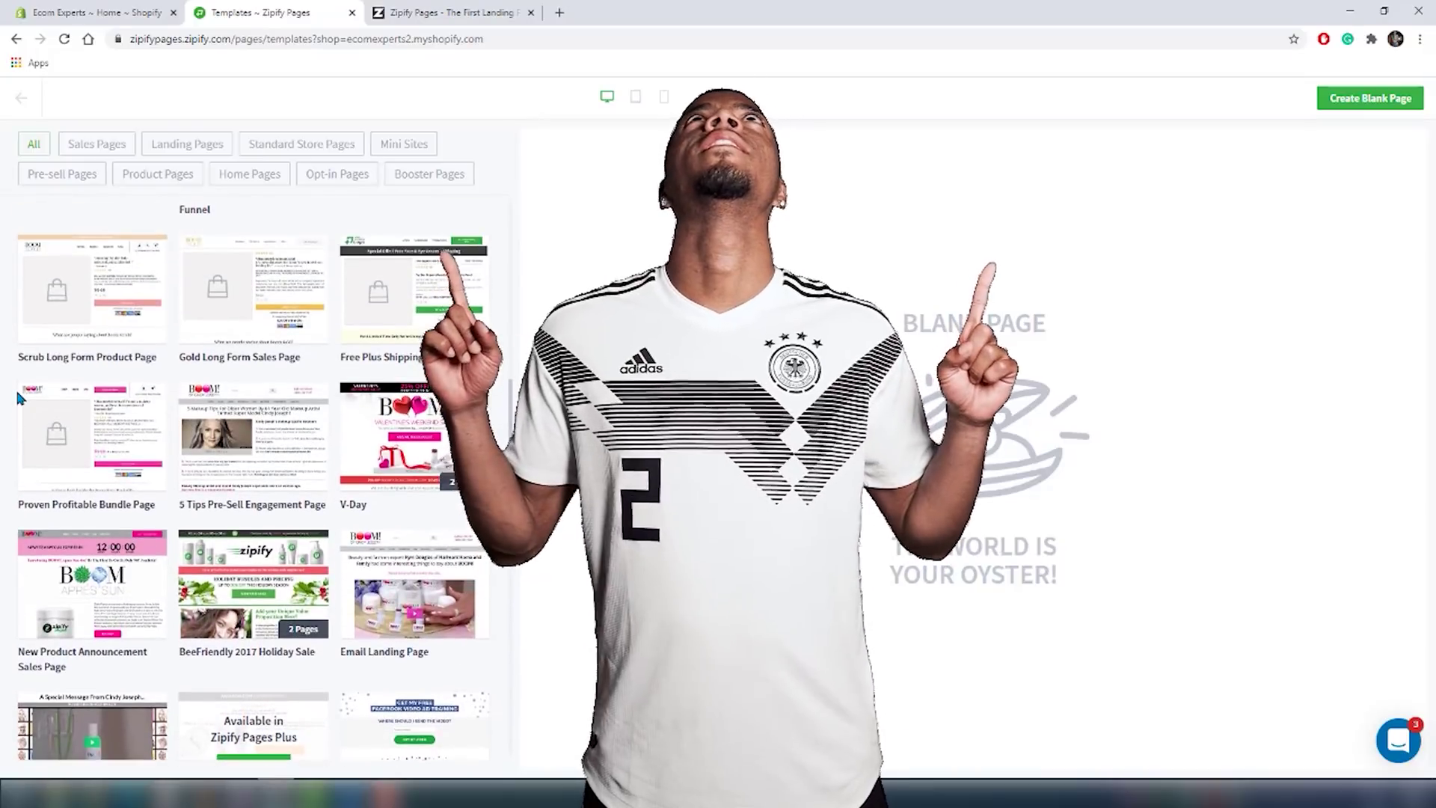
scroll(16, 396, "up", 4)
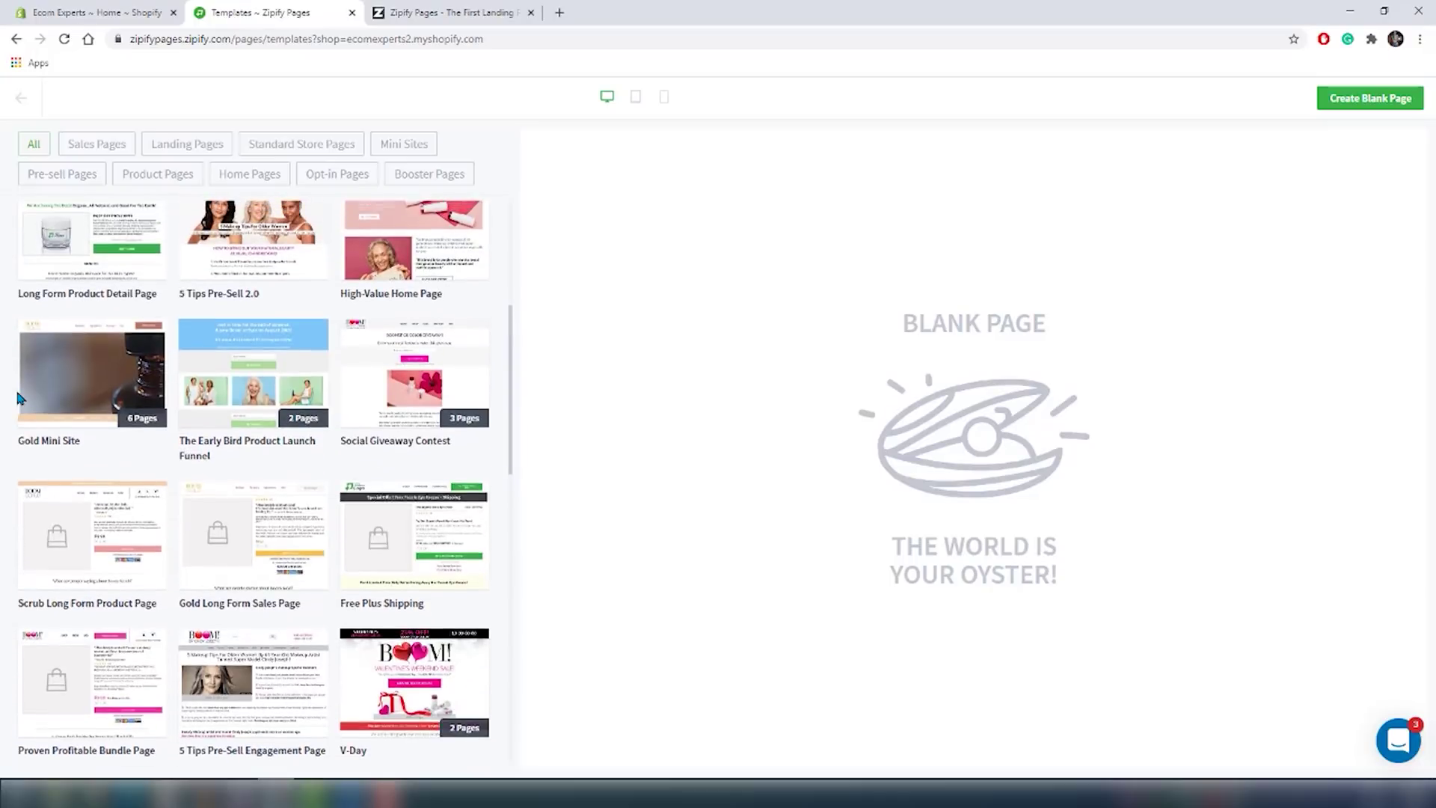
scroll(18, 398, "up", 3)
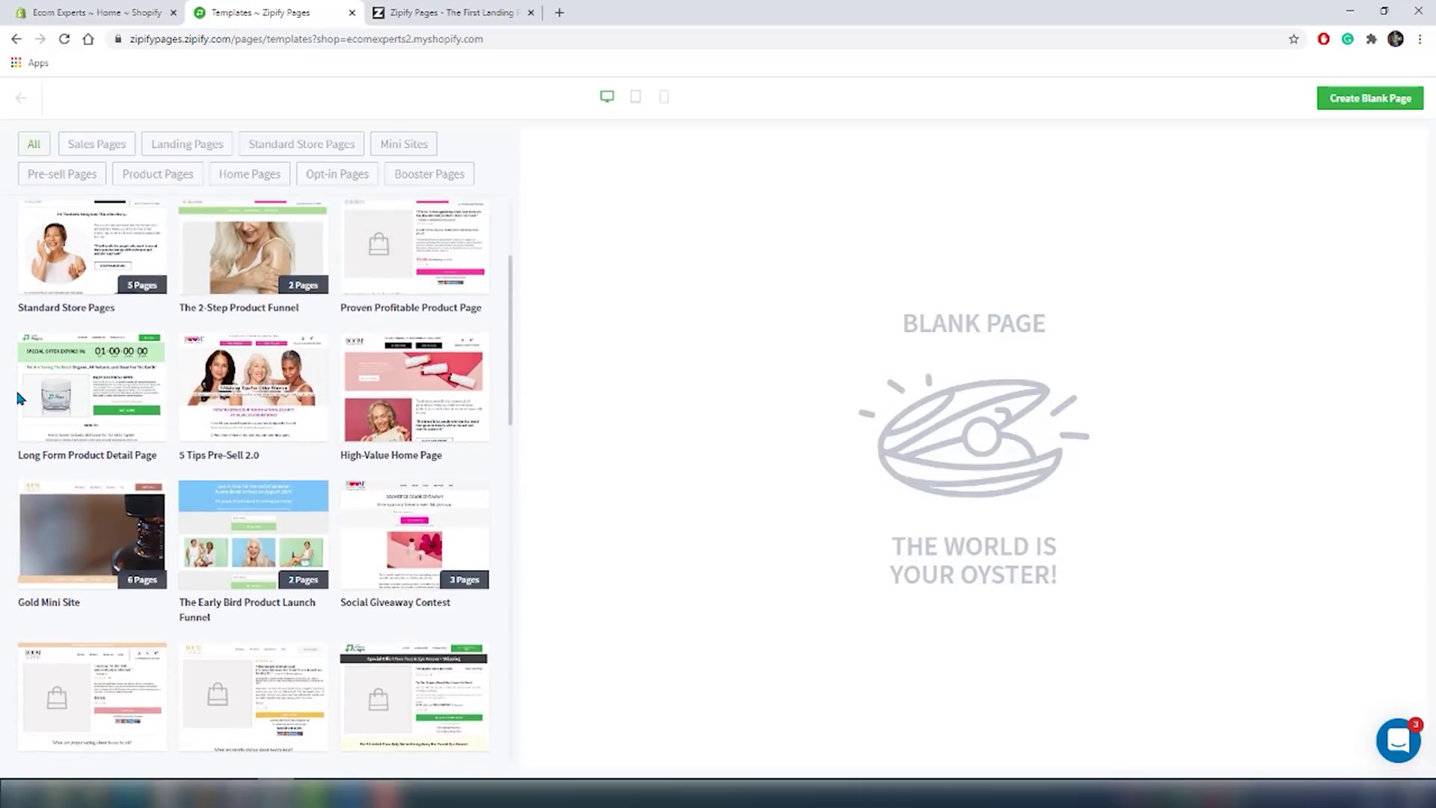
scroll(17, 397, "up", 3)
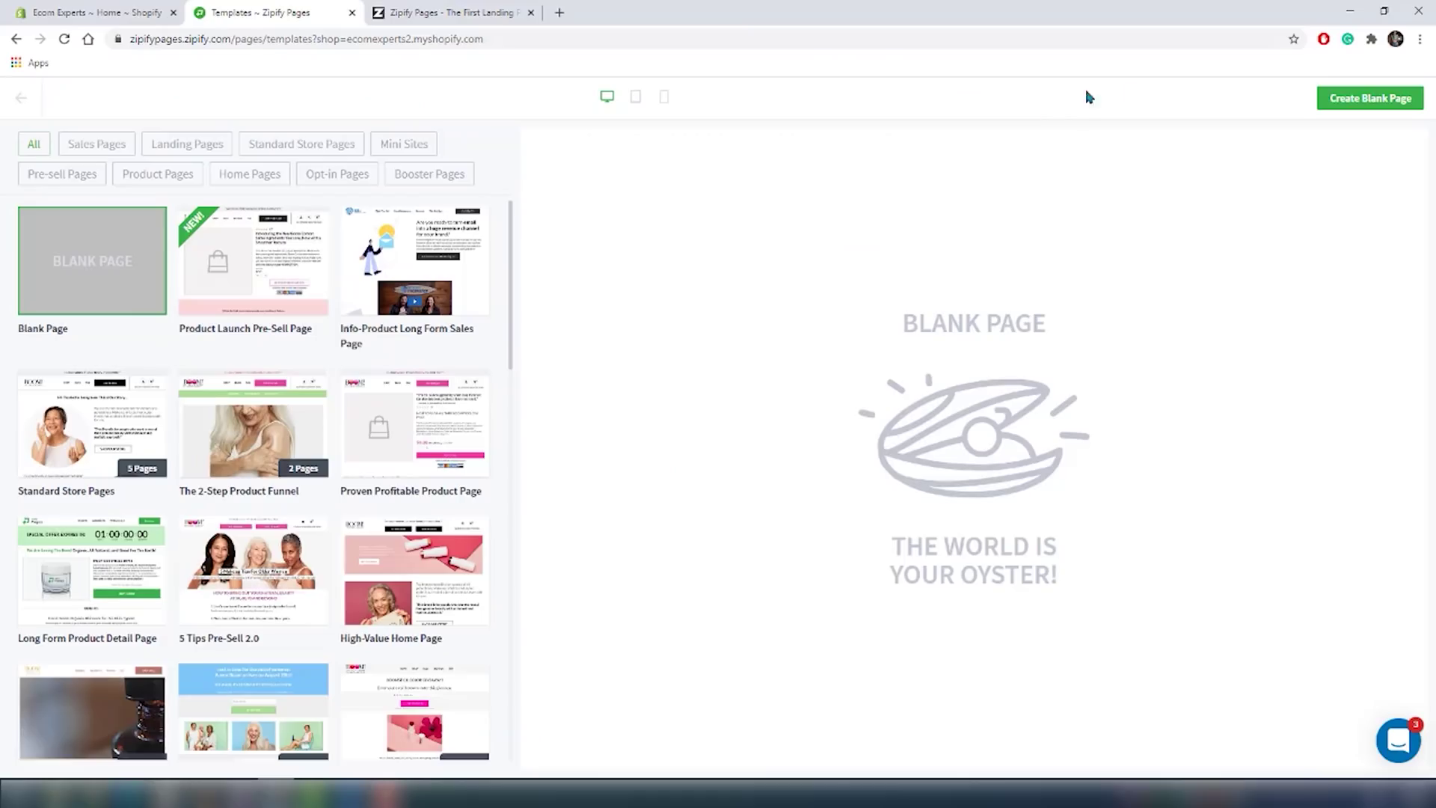
Create a blank page named 'Speed optimization sales'.
left_click(1347, 103)
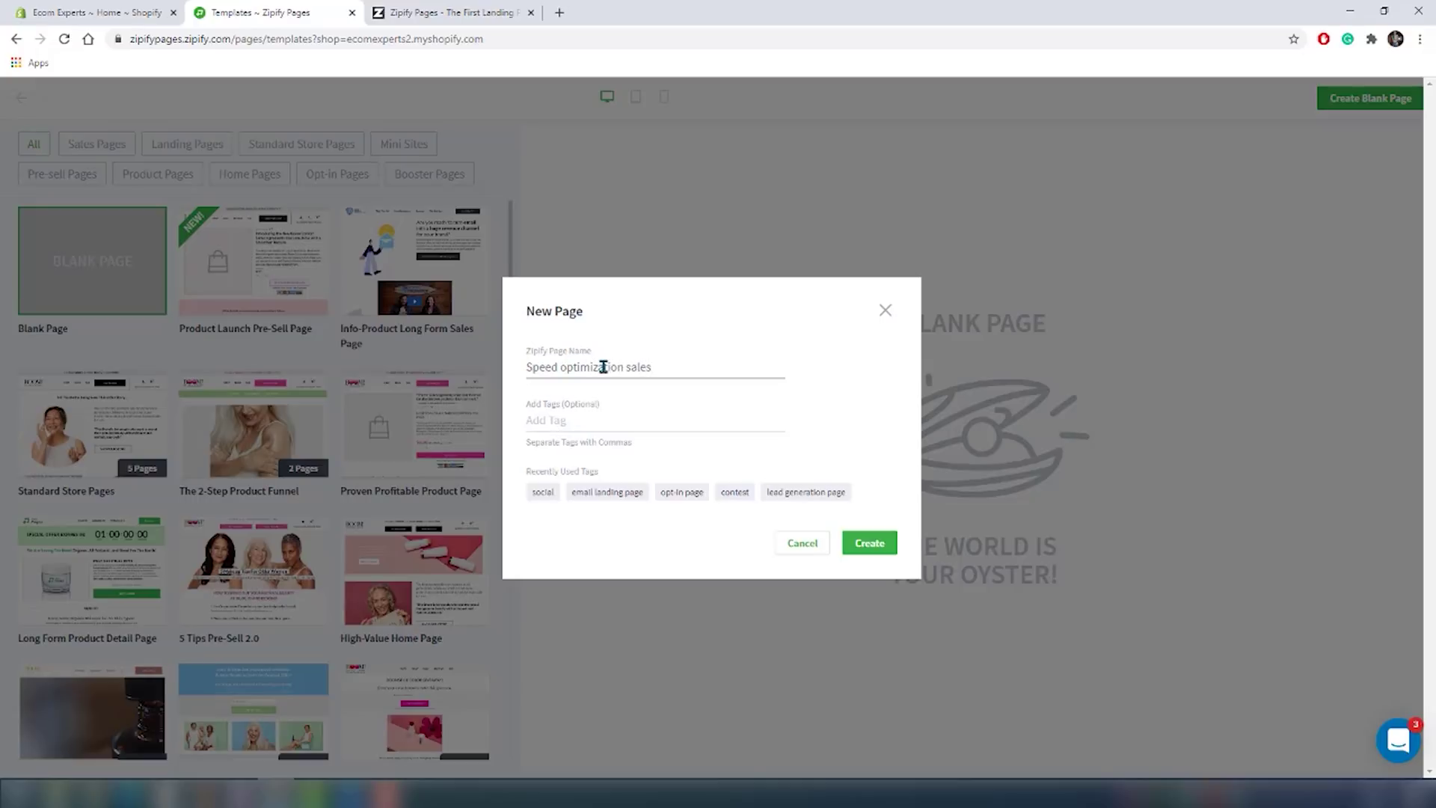
left_click(858, 546)
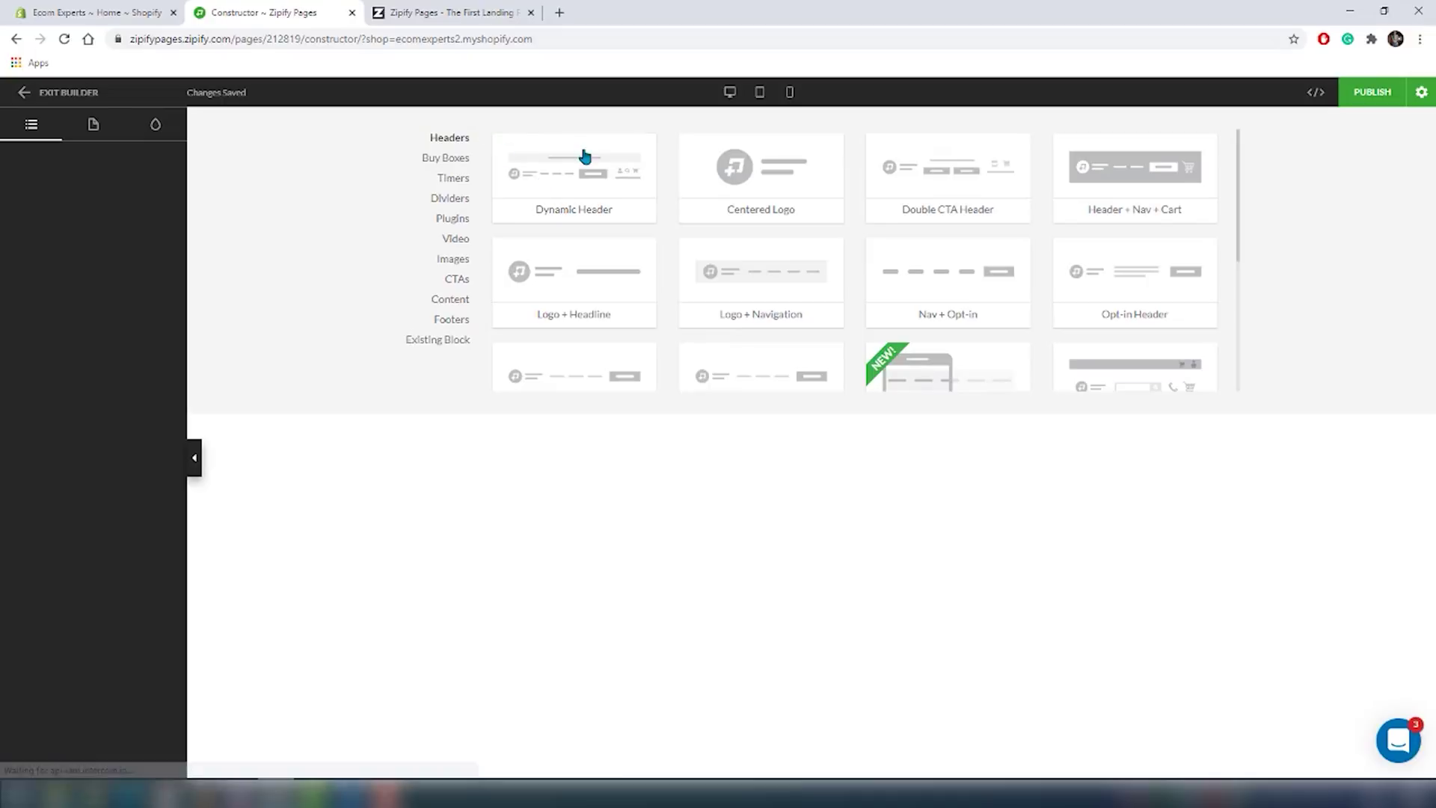
Add the Scrollable Text Nav header block to the page.
scroll(1080, 277, "down", 3)
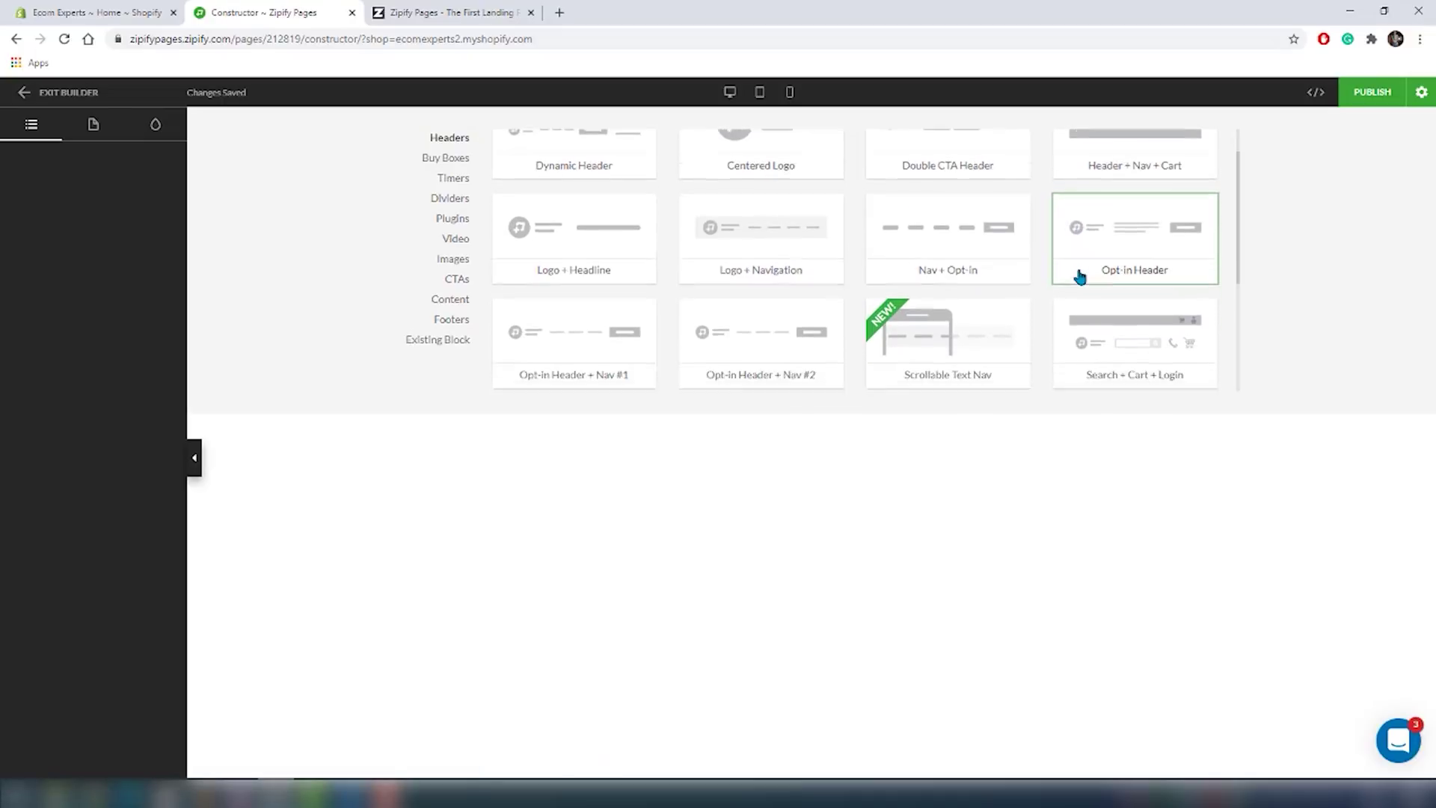
scroll(1080, 277, "down", 1)
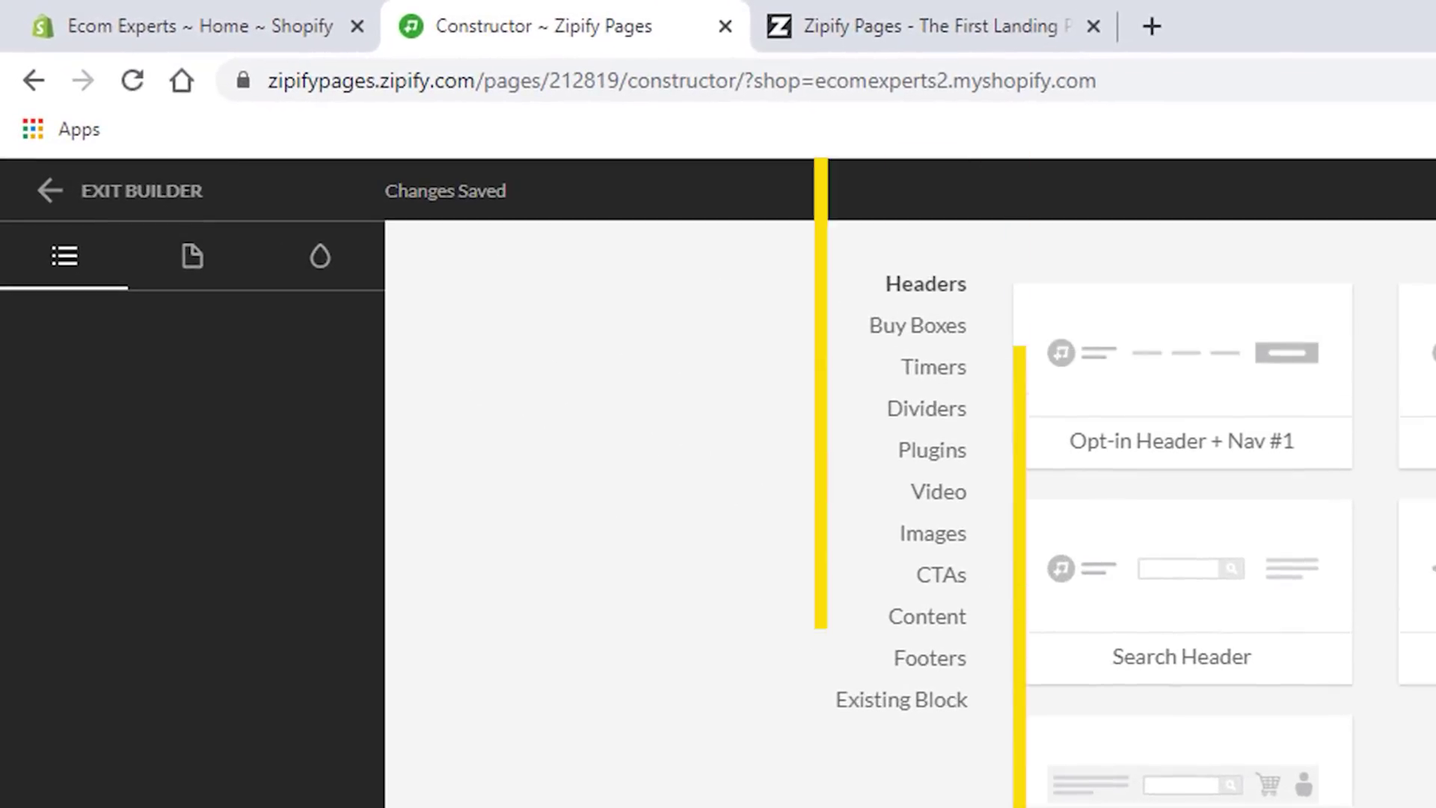
scroll(1182, 523, "up", 2)
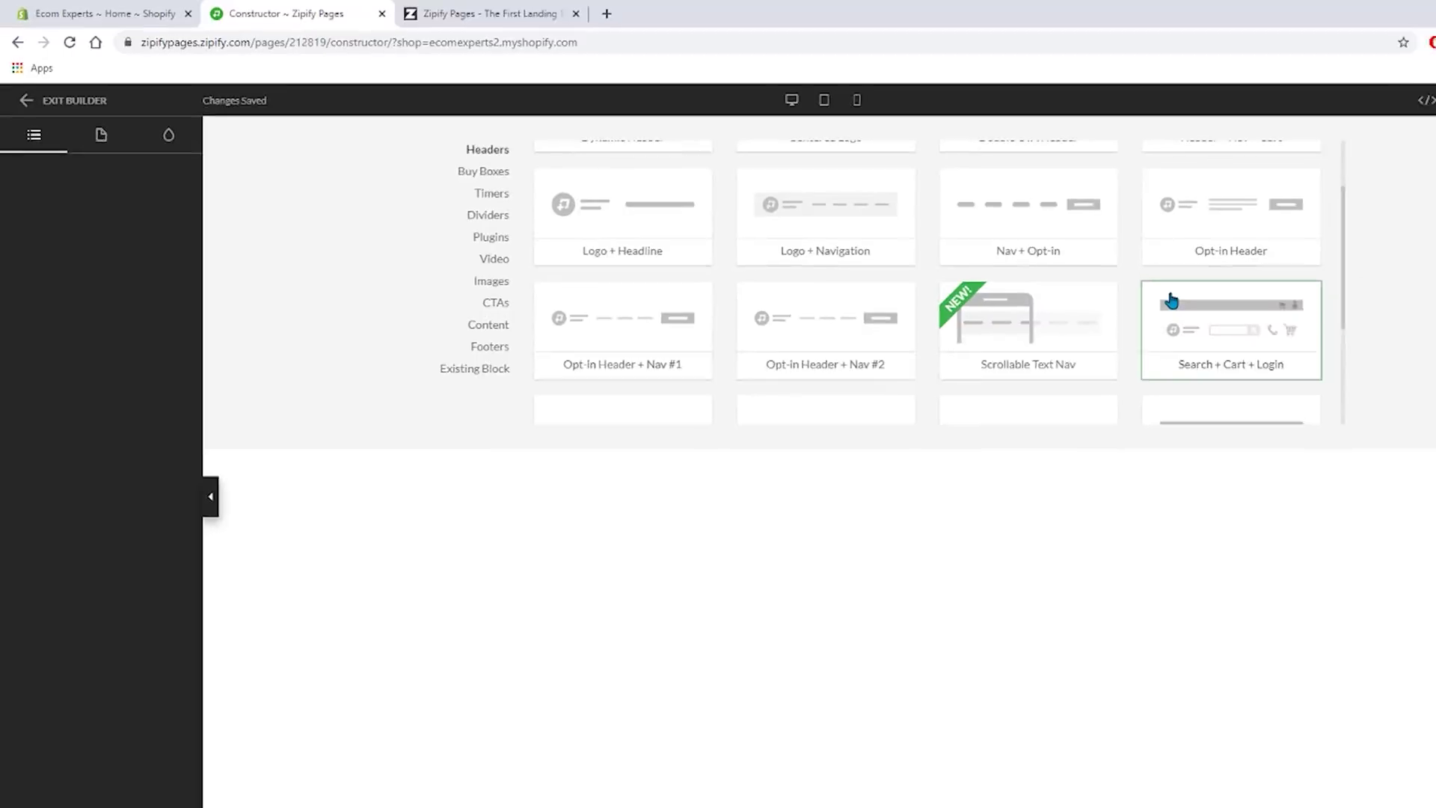
scroll(1172, 300, "up", 1)
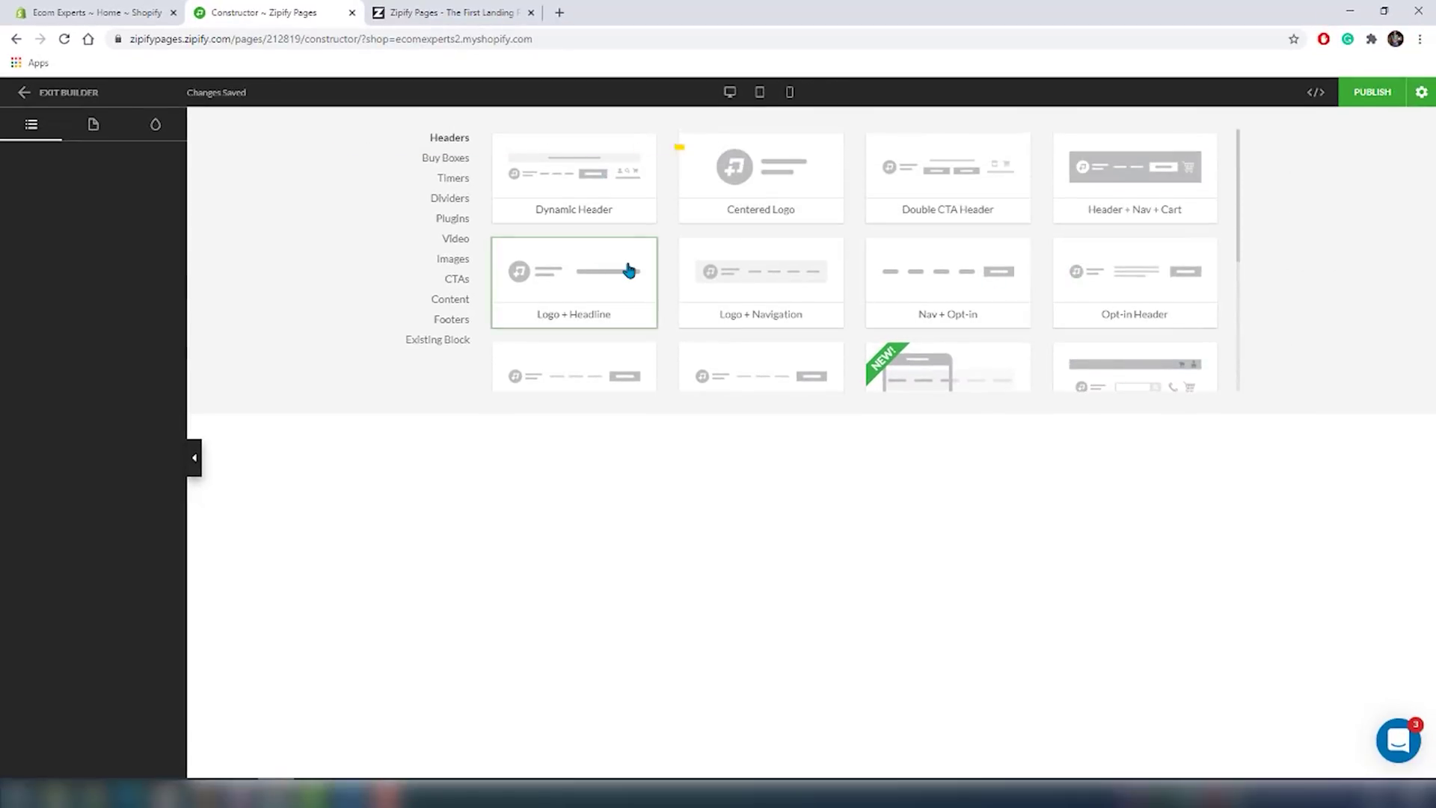
left_click(930, 363)
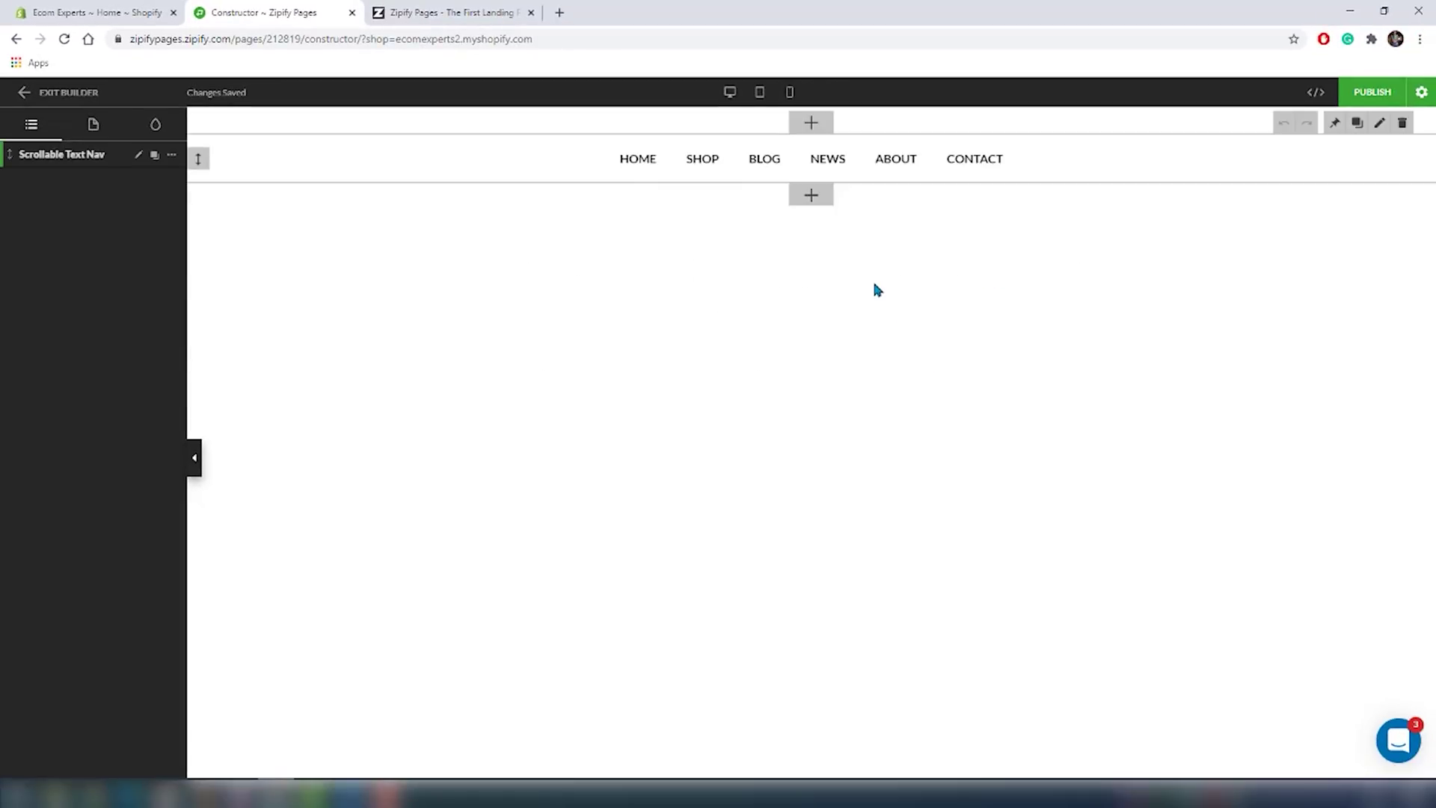
Add a Product Listing 1 block showing the Custom Pop-Up product at $640.00.
left_click(808, 197)
left_click(451, 241)
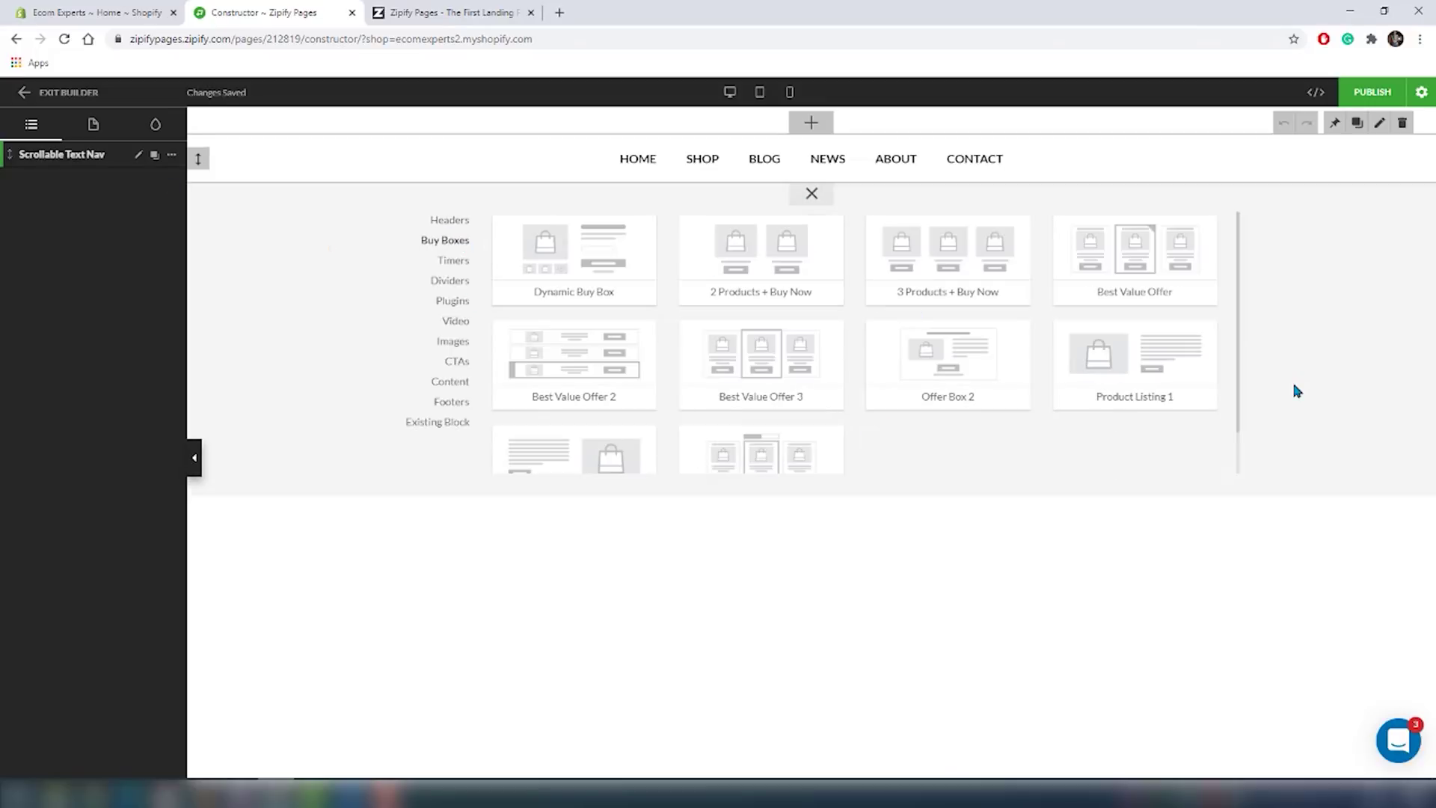
scroll(1116, 375, "down", 1)
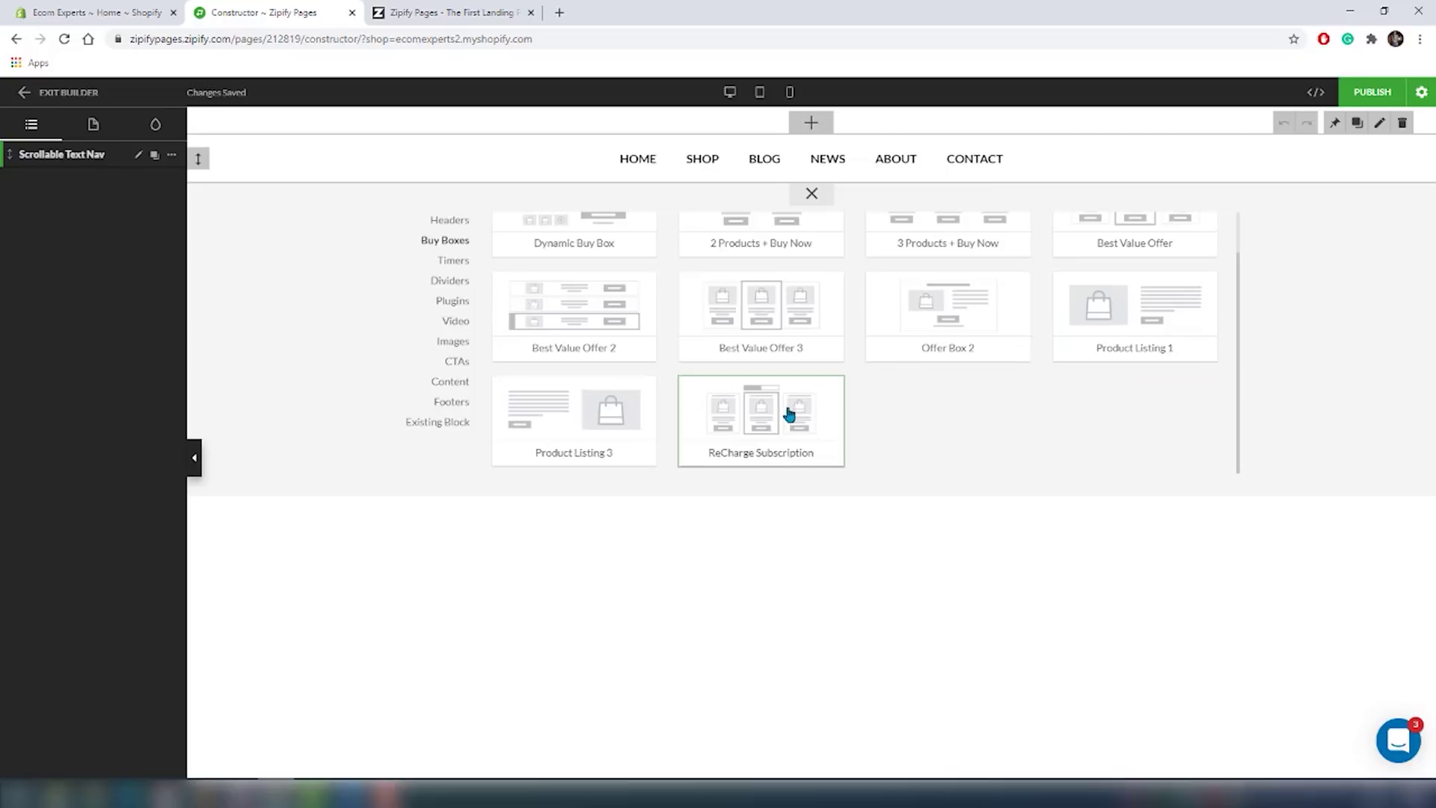
left_click(1150, 315)
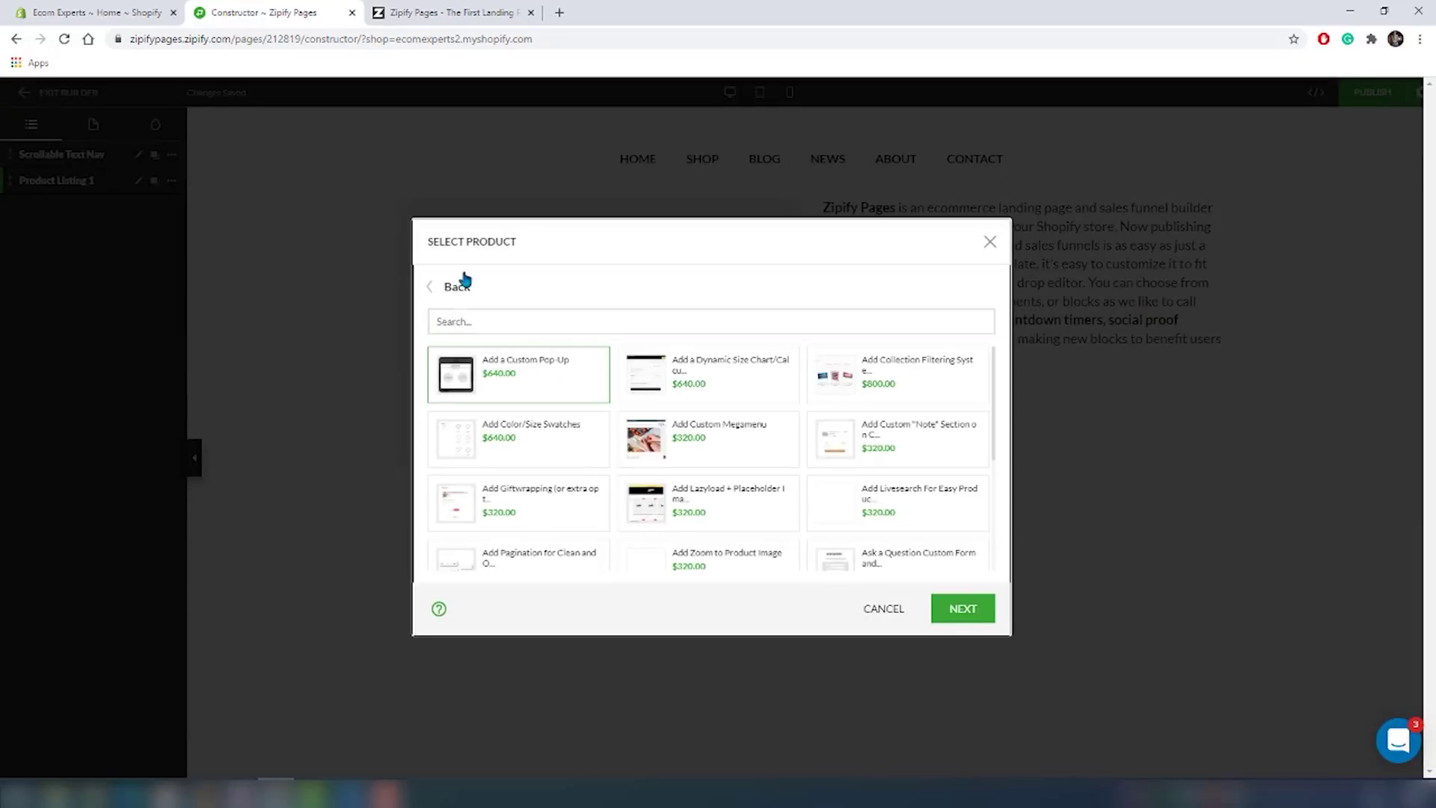
left_click(962, 609)
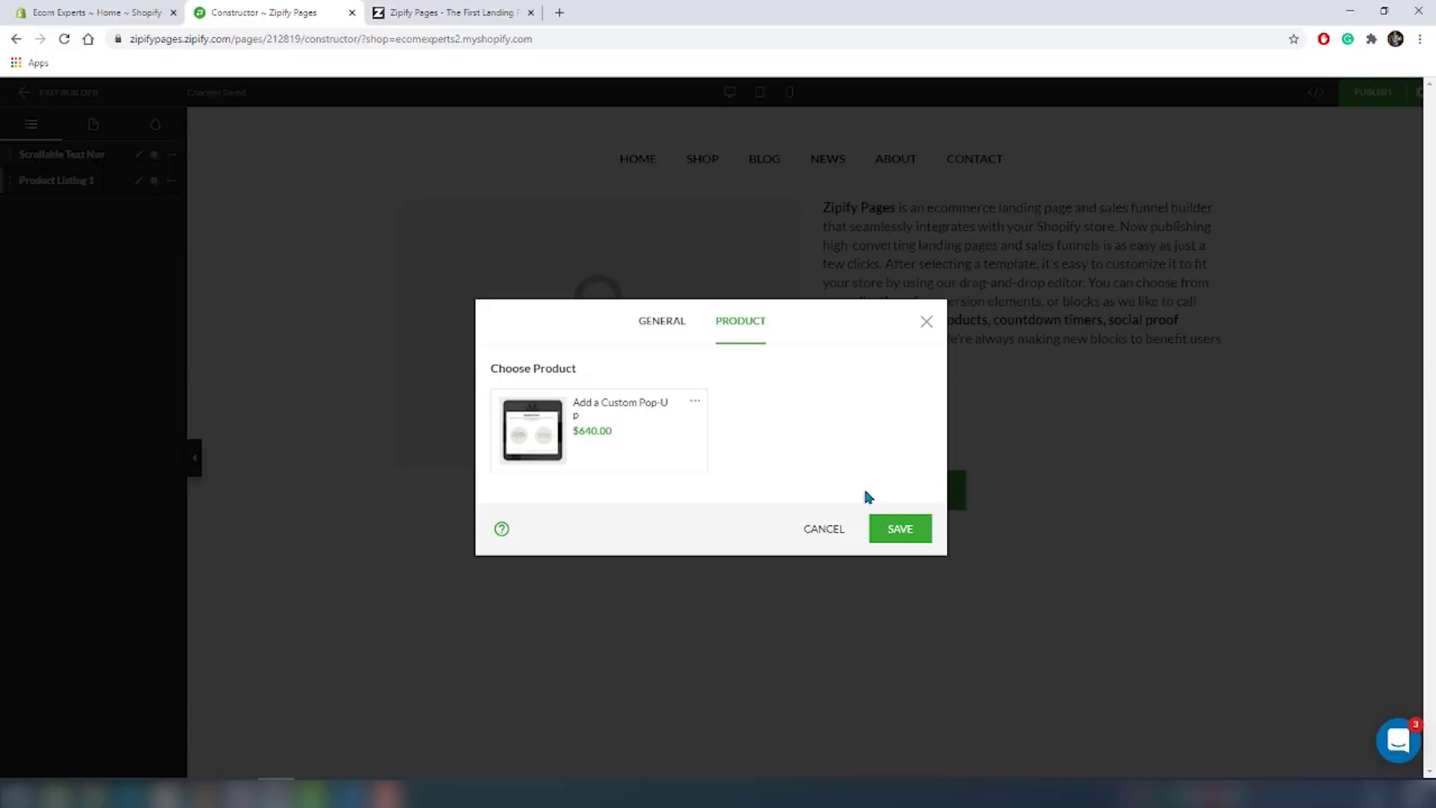
left_click(900, 529)
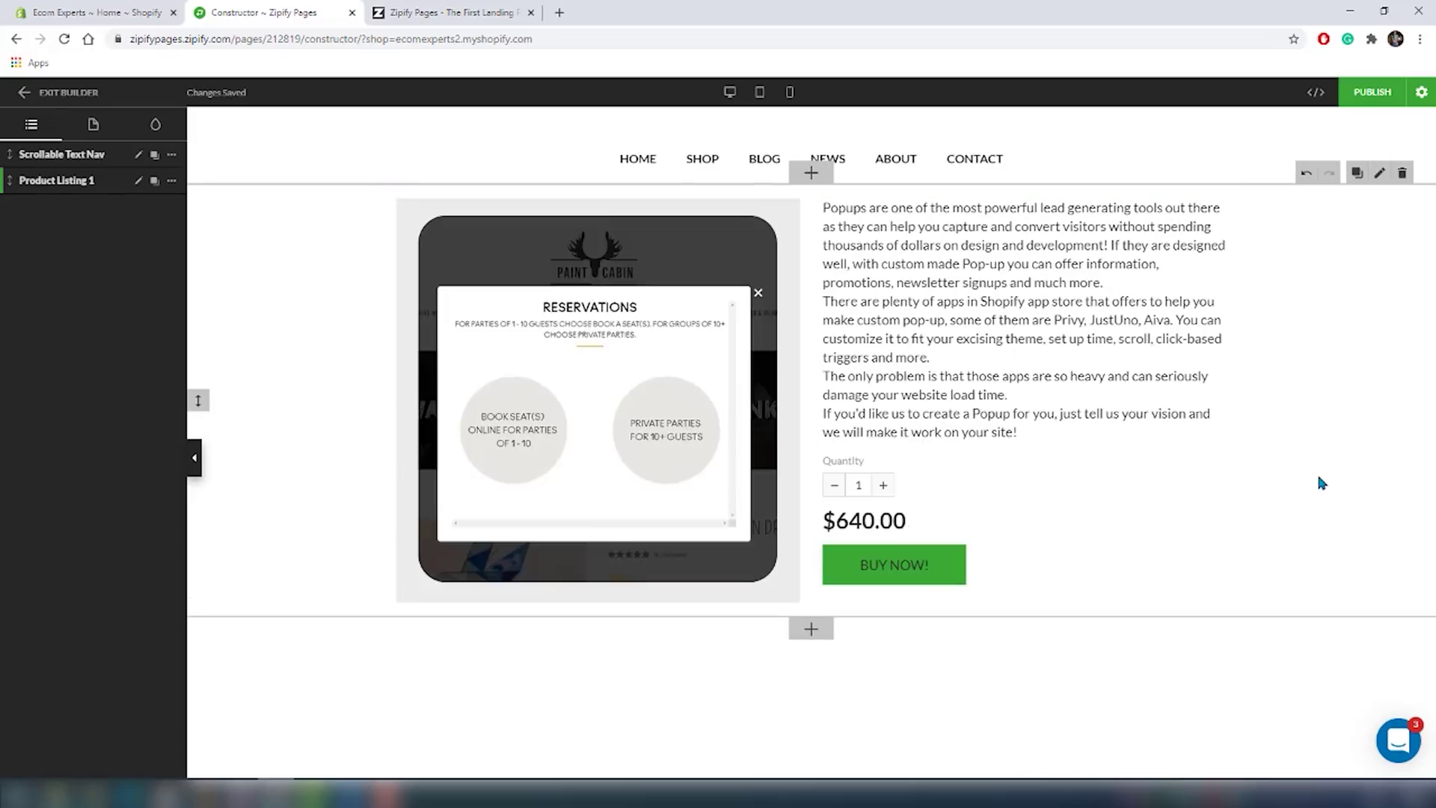
Add Timer, Divider and Loox Reviews blocks below the product listing.
left_click(811, 630)
left_click(451, 544)
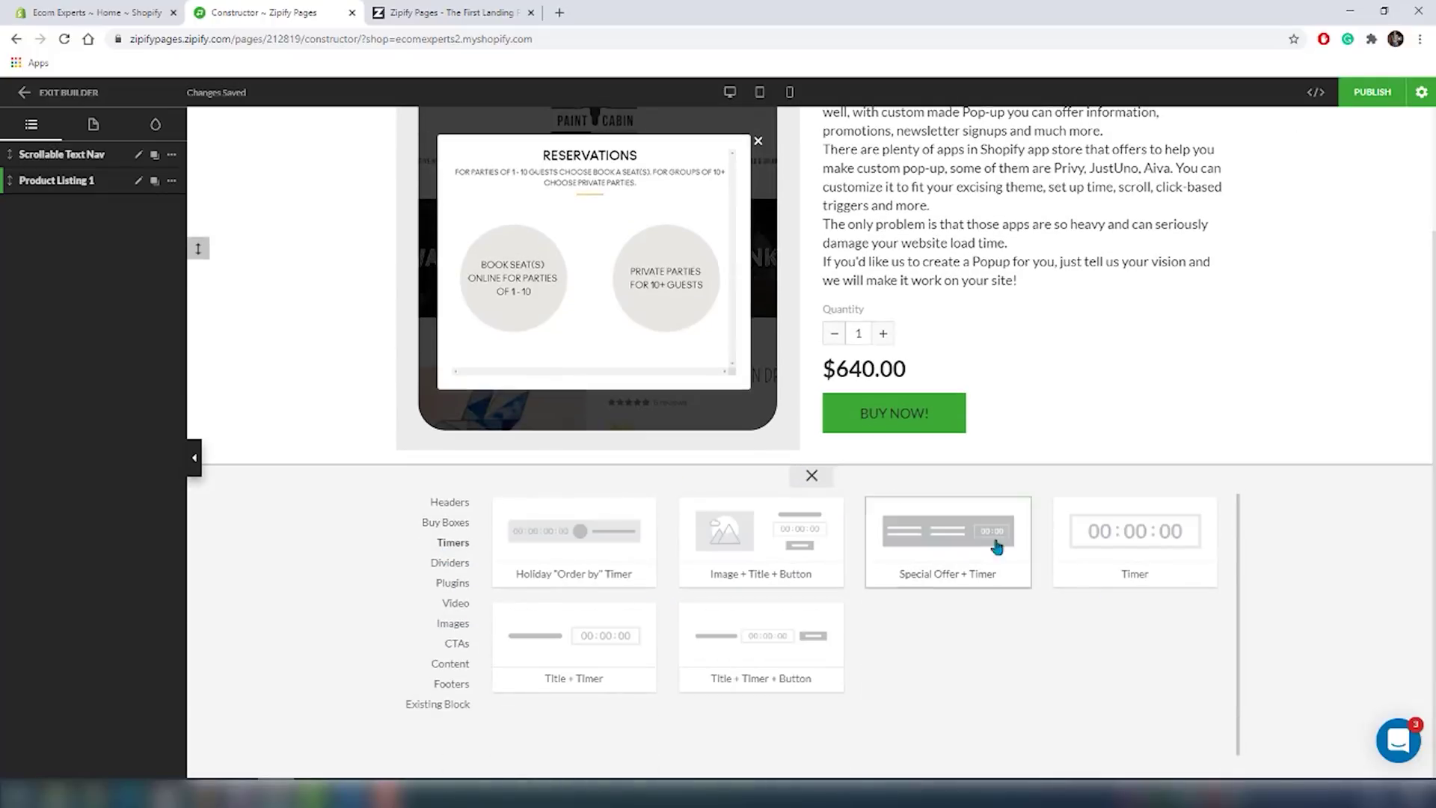
left_click(1120, 529)
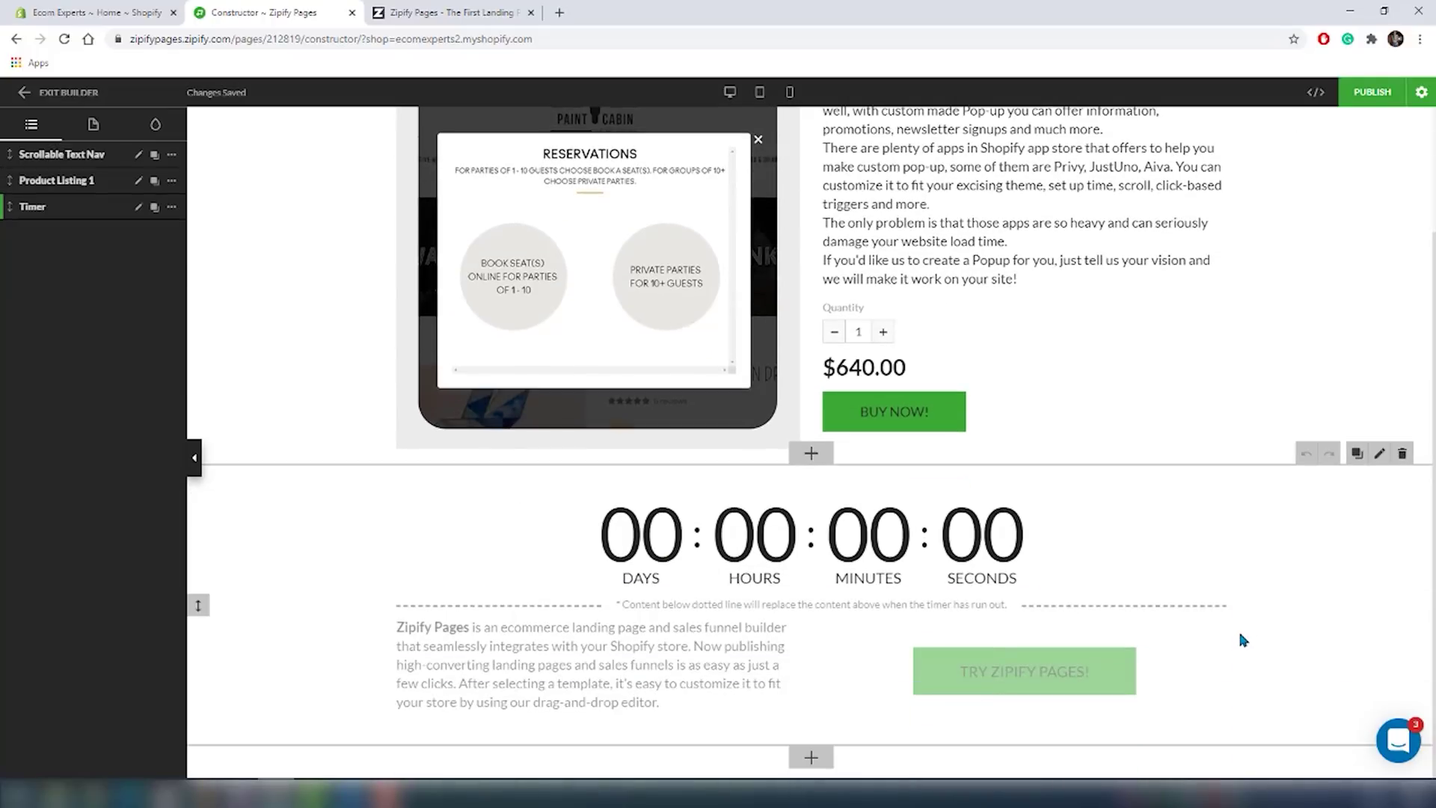
left_click(811, 757)
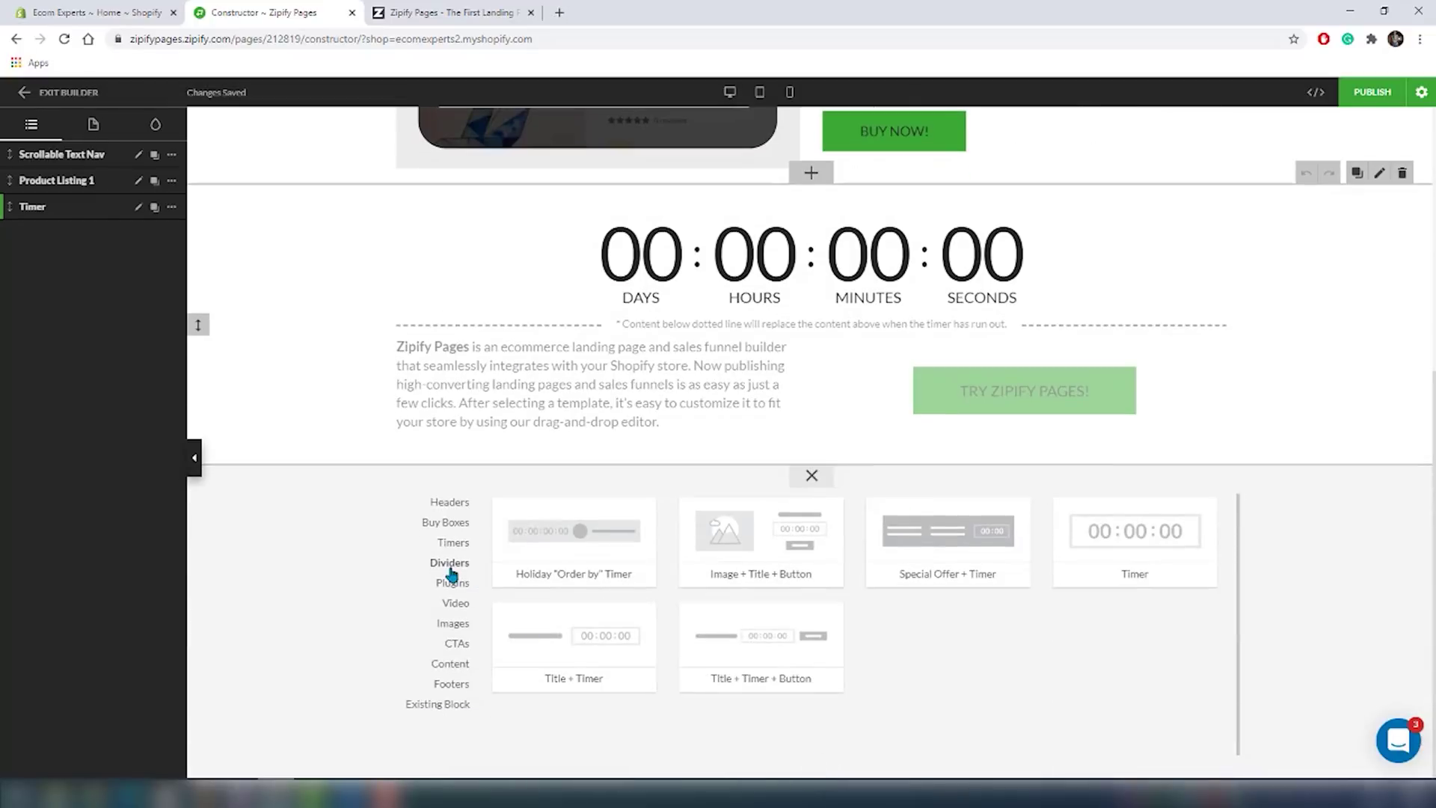
left_click(449, 564)
left_click(573, 546)
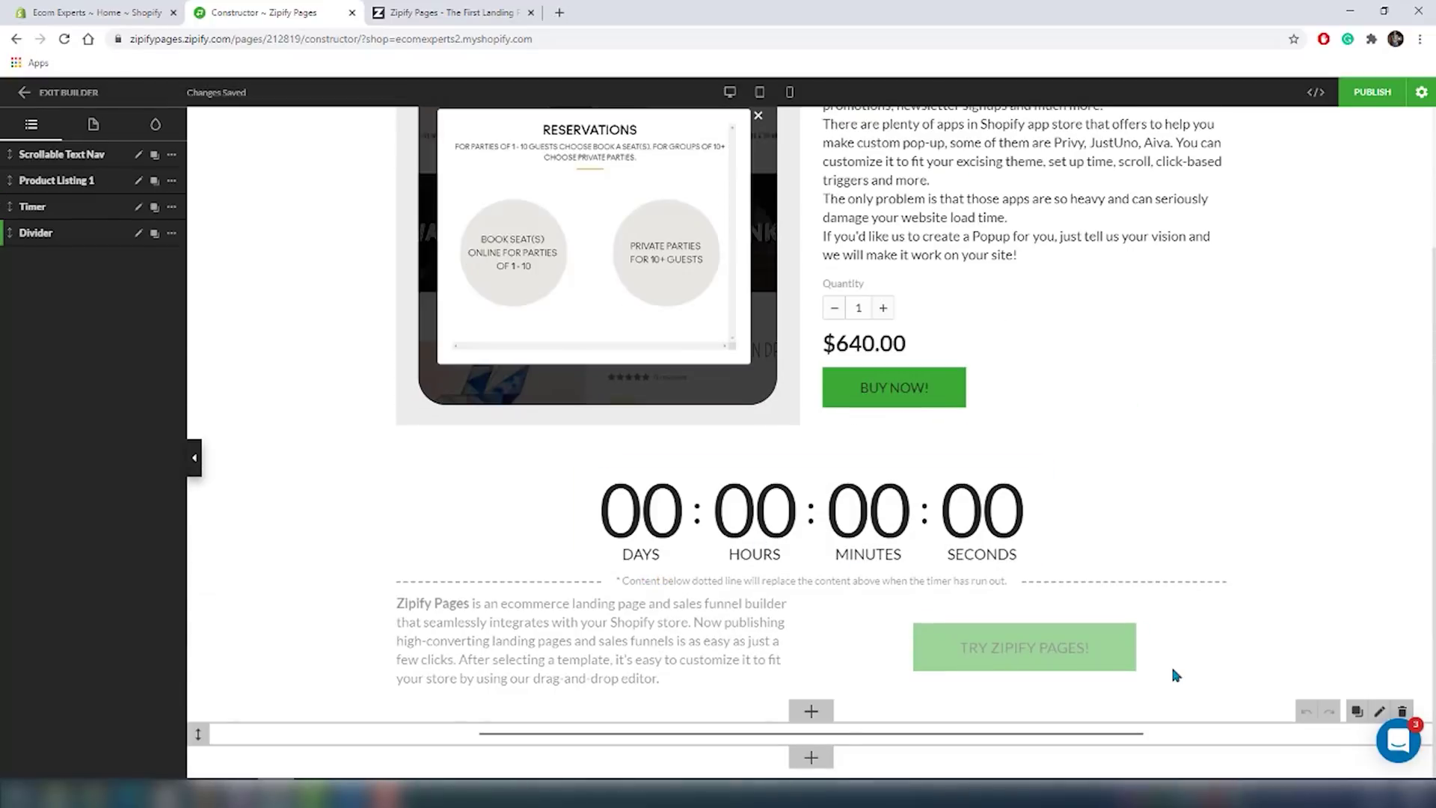
left_click(810, 757)
left_click(451, 584)
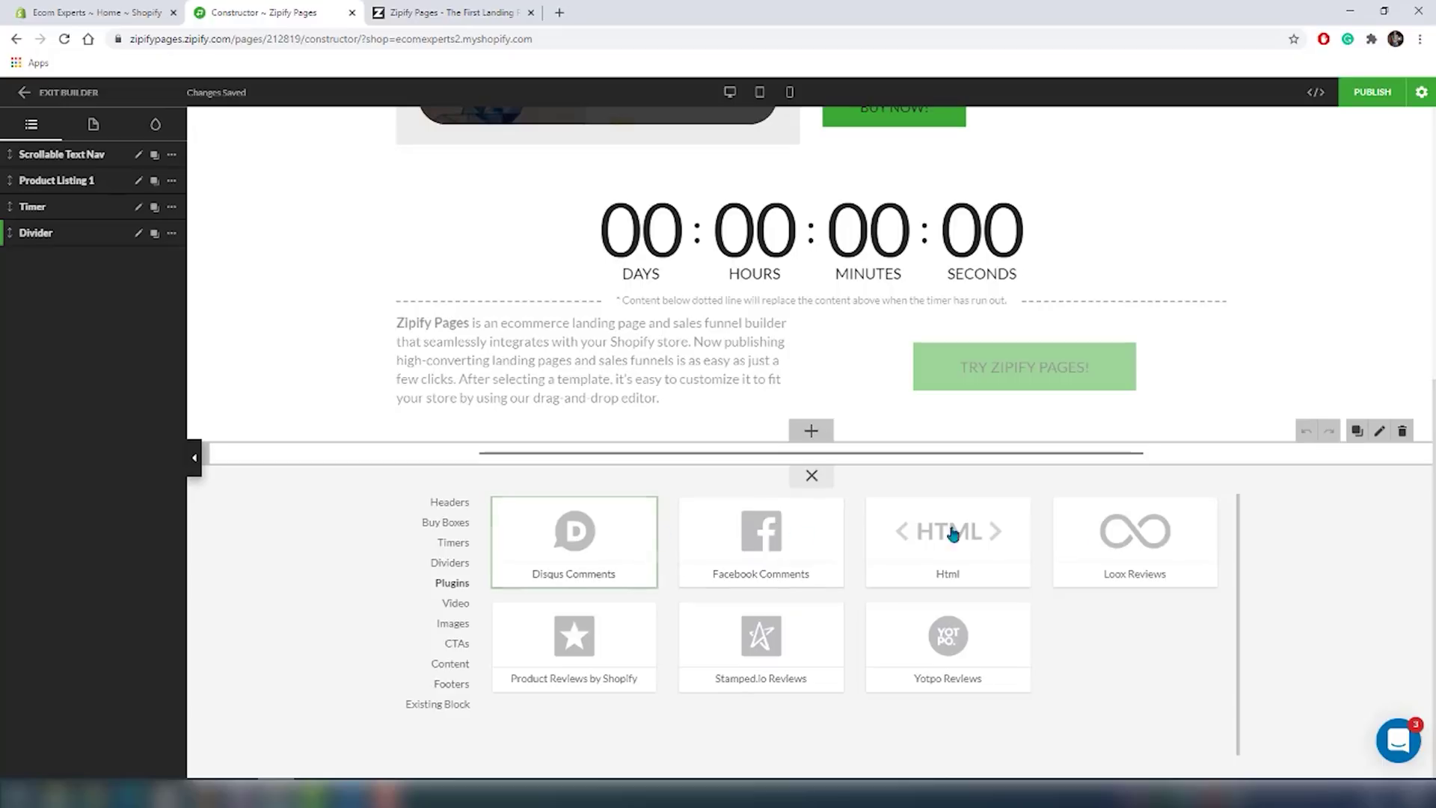
left_click(1154, 529)
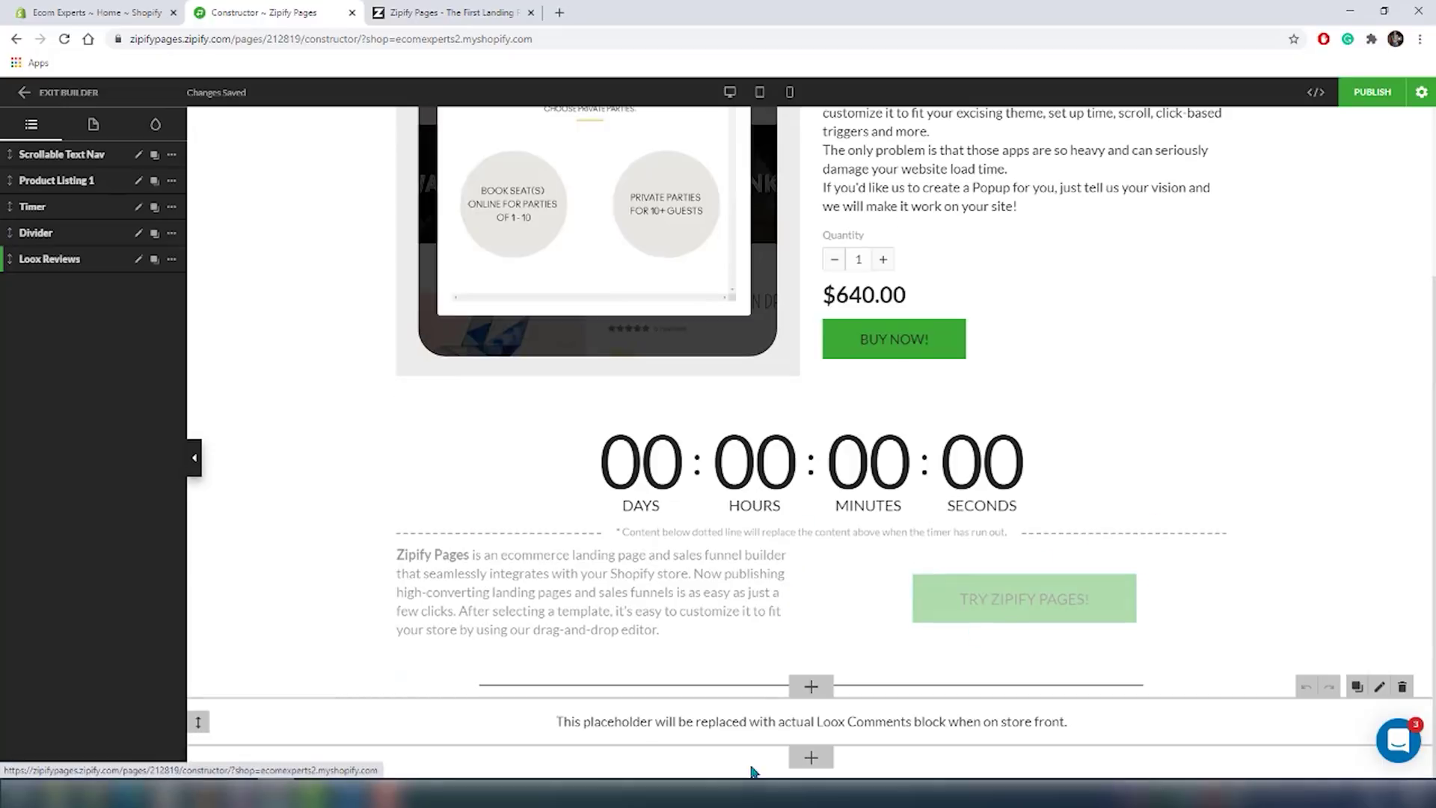
Add a Text + Opt-in Form block from the CTAs category below the reviews.
left_click(812, 759)
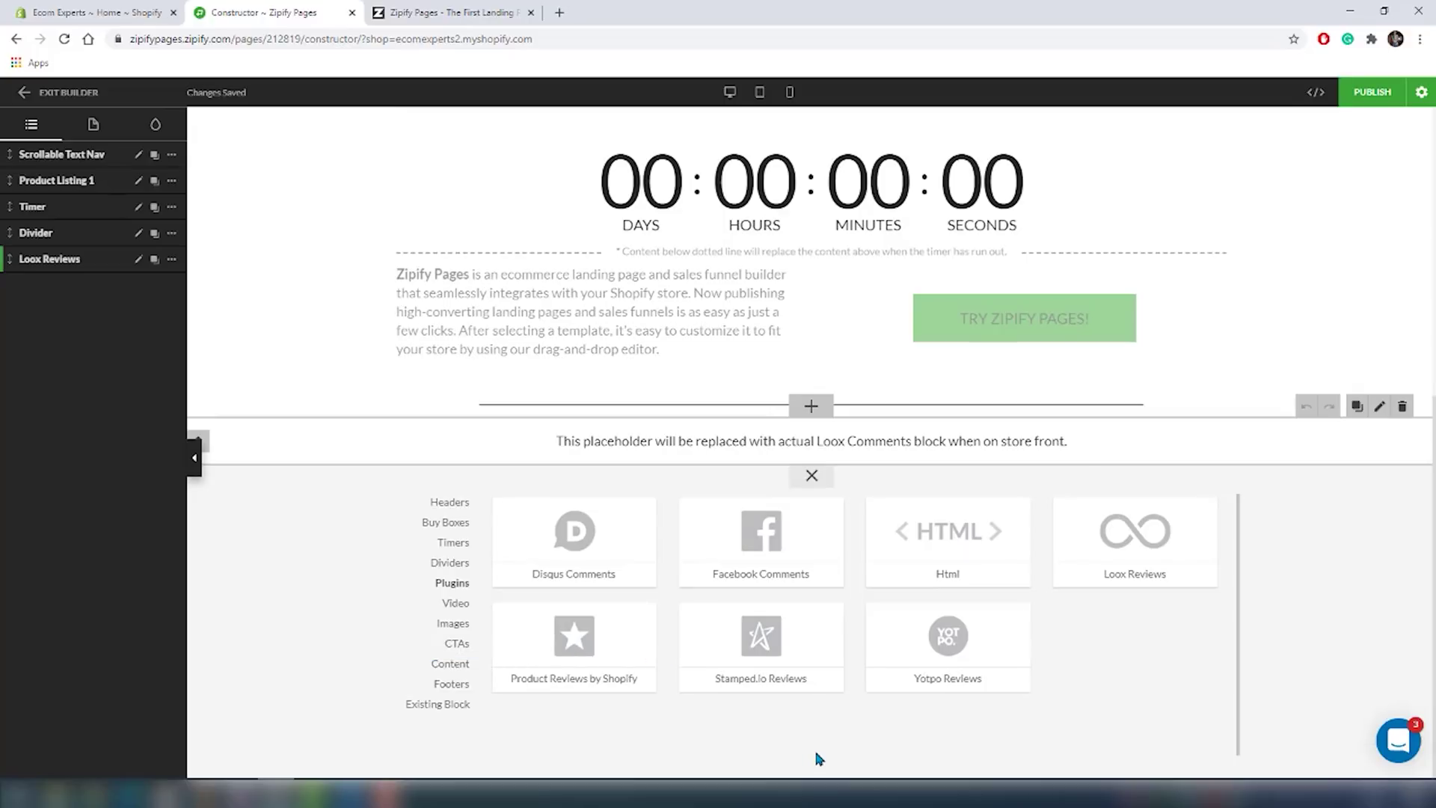
left_click(458, 645)
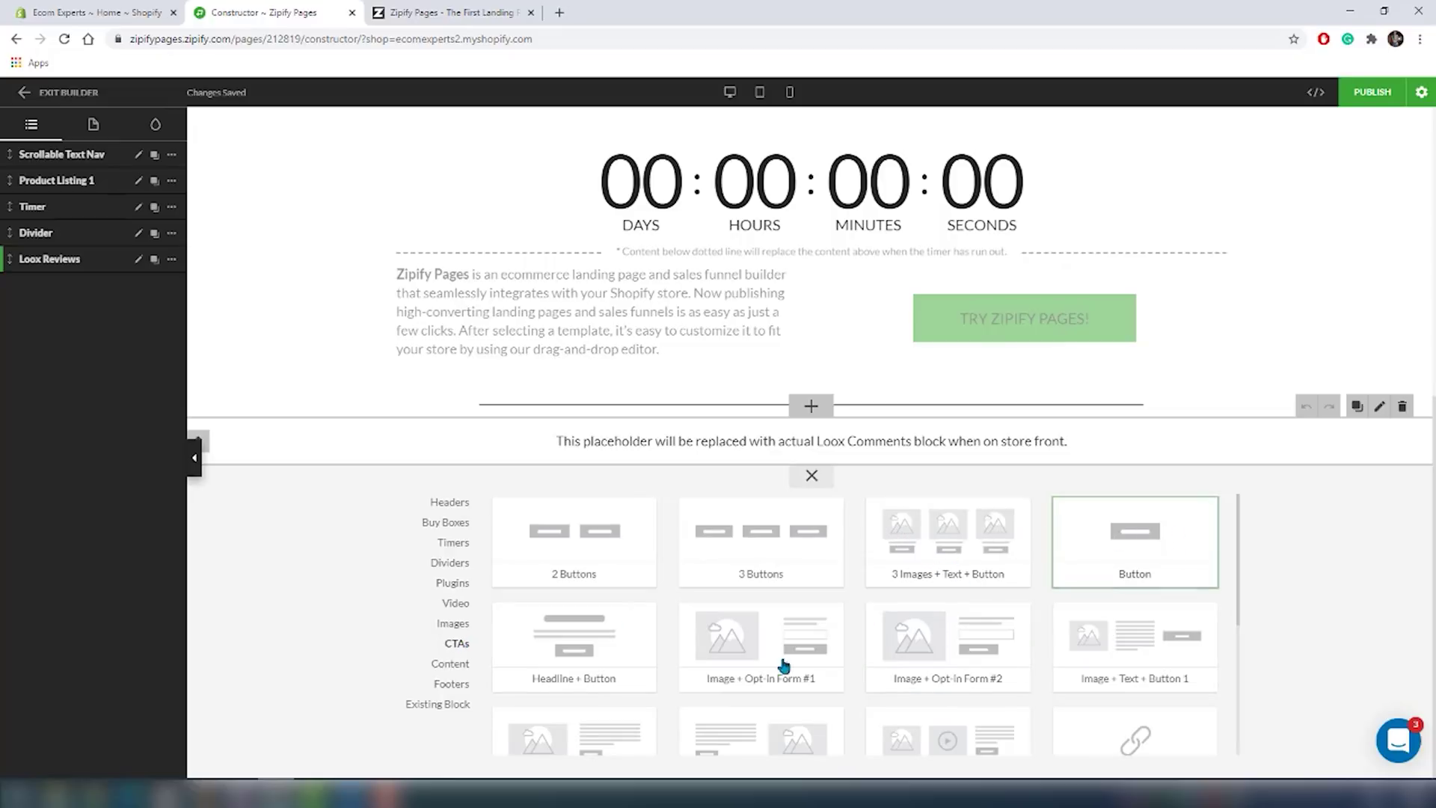
scroll(1061, 681, "down", 2)
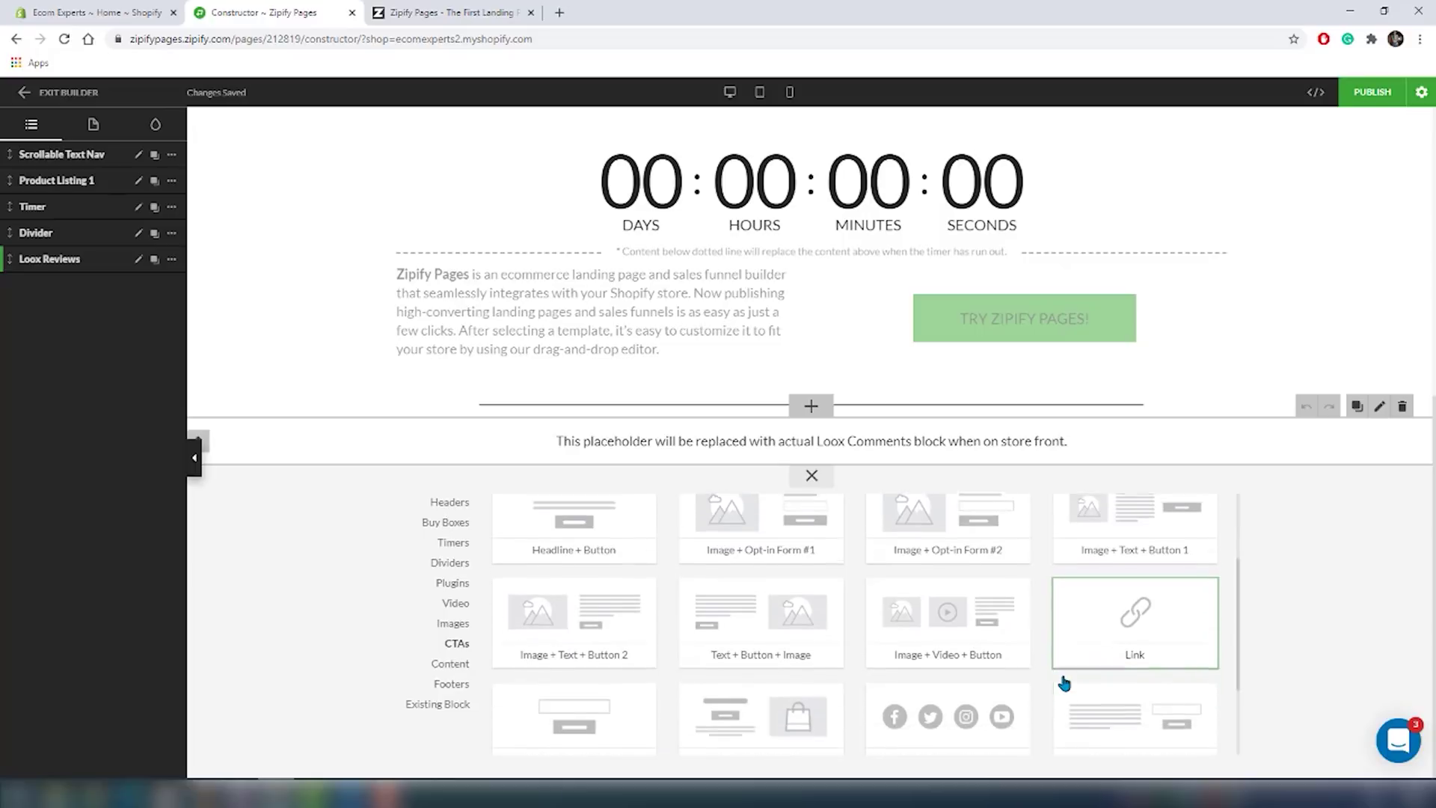
scroll(920, 626, "down", 2)
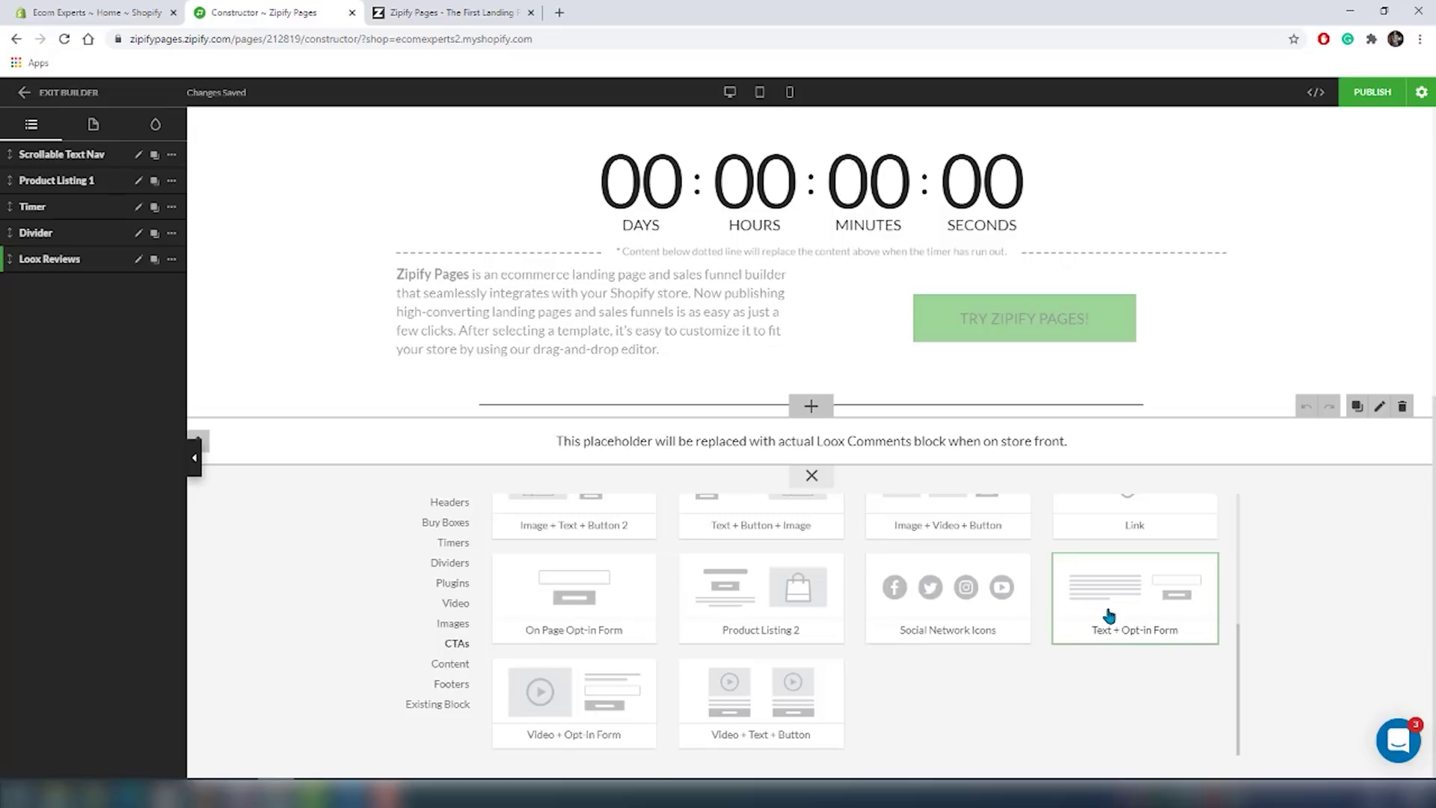
scroll(1110, 615, "up", 4)
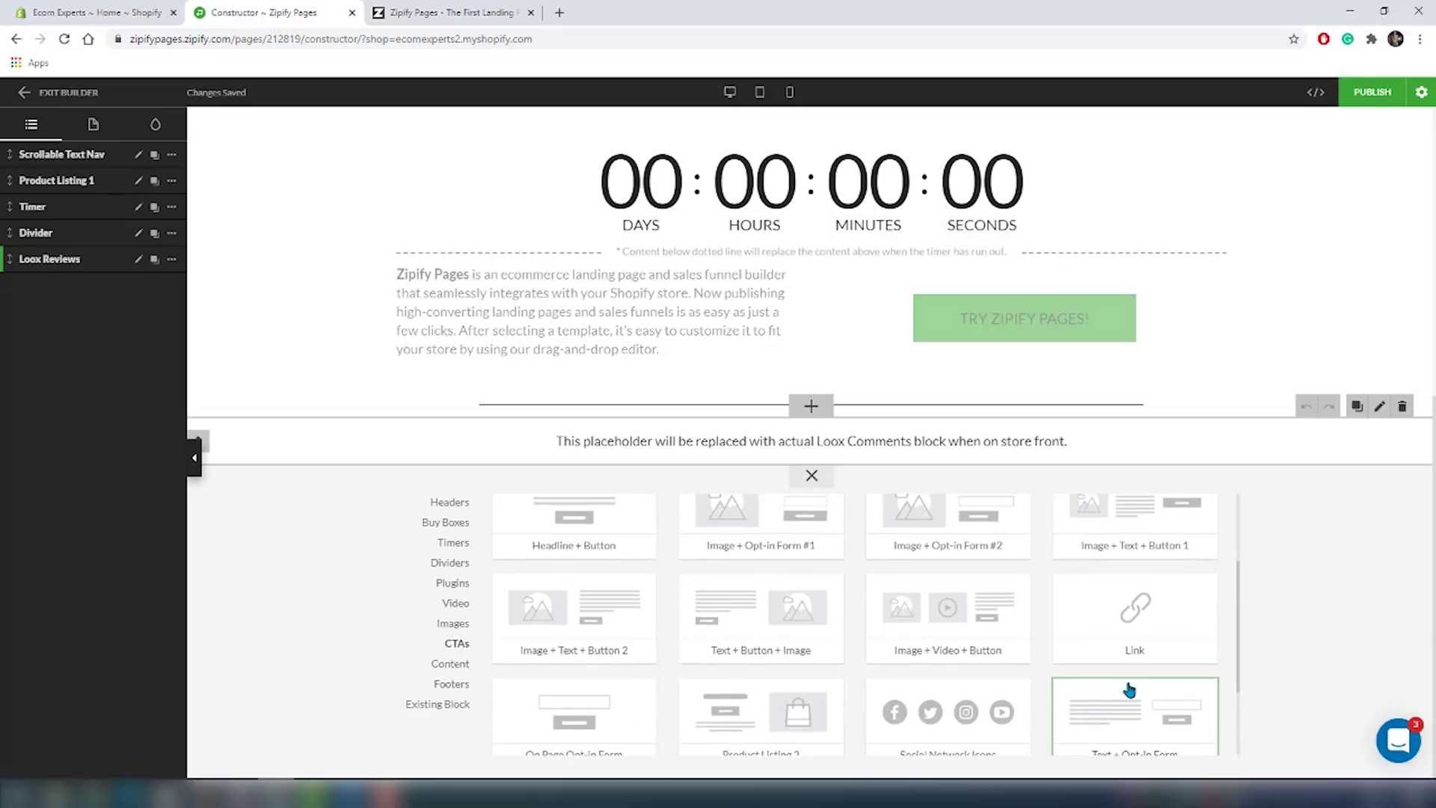
scroll(1130, 690, "up", 1)
scroll(1130, 689, "up", 2)
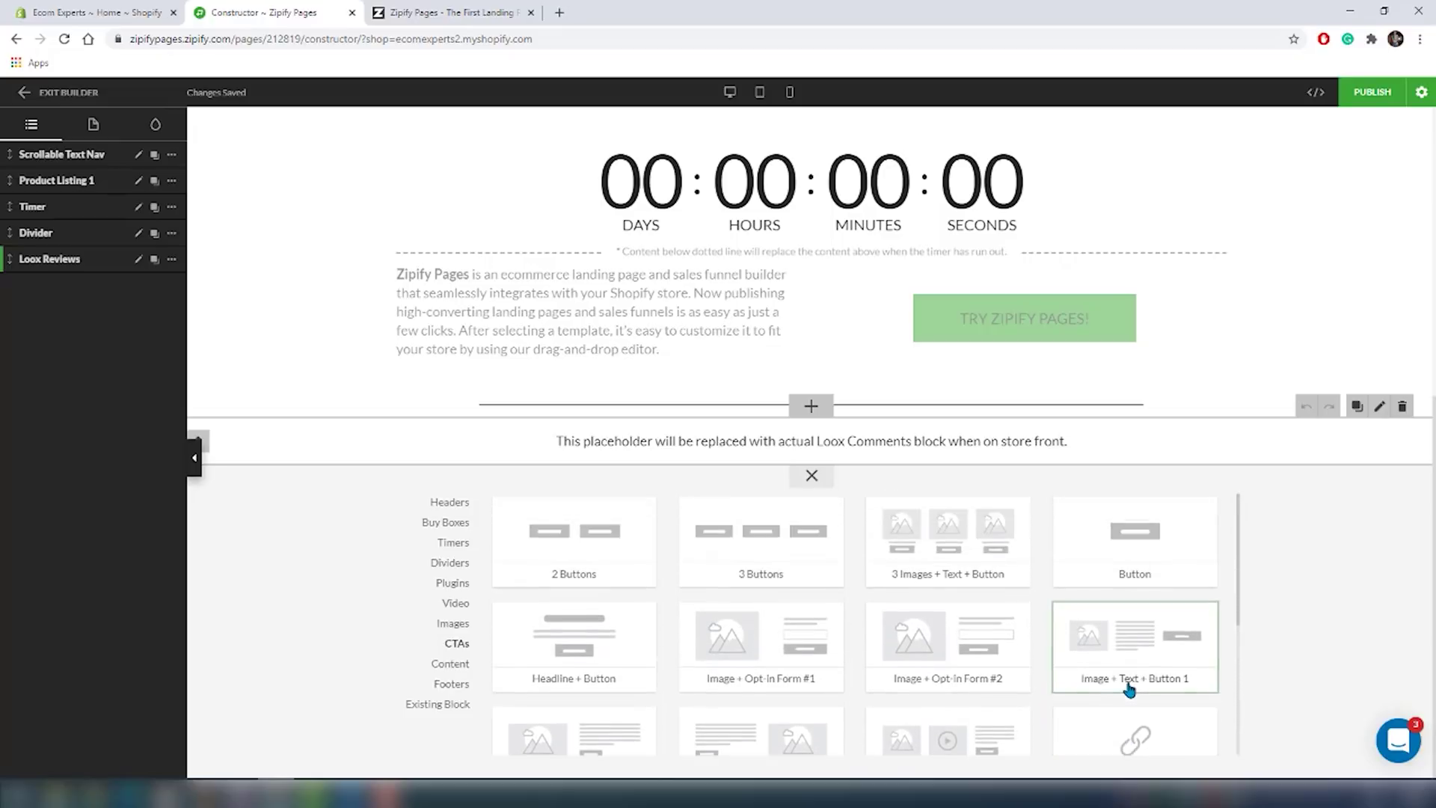
scroll(1129, 692, "down", 5)
left_click(1130, 701)
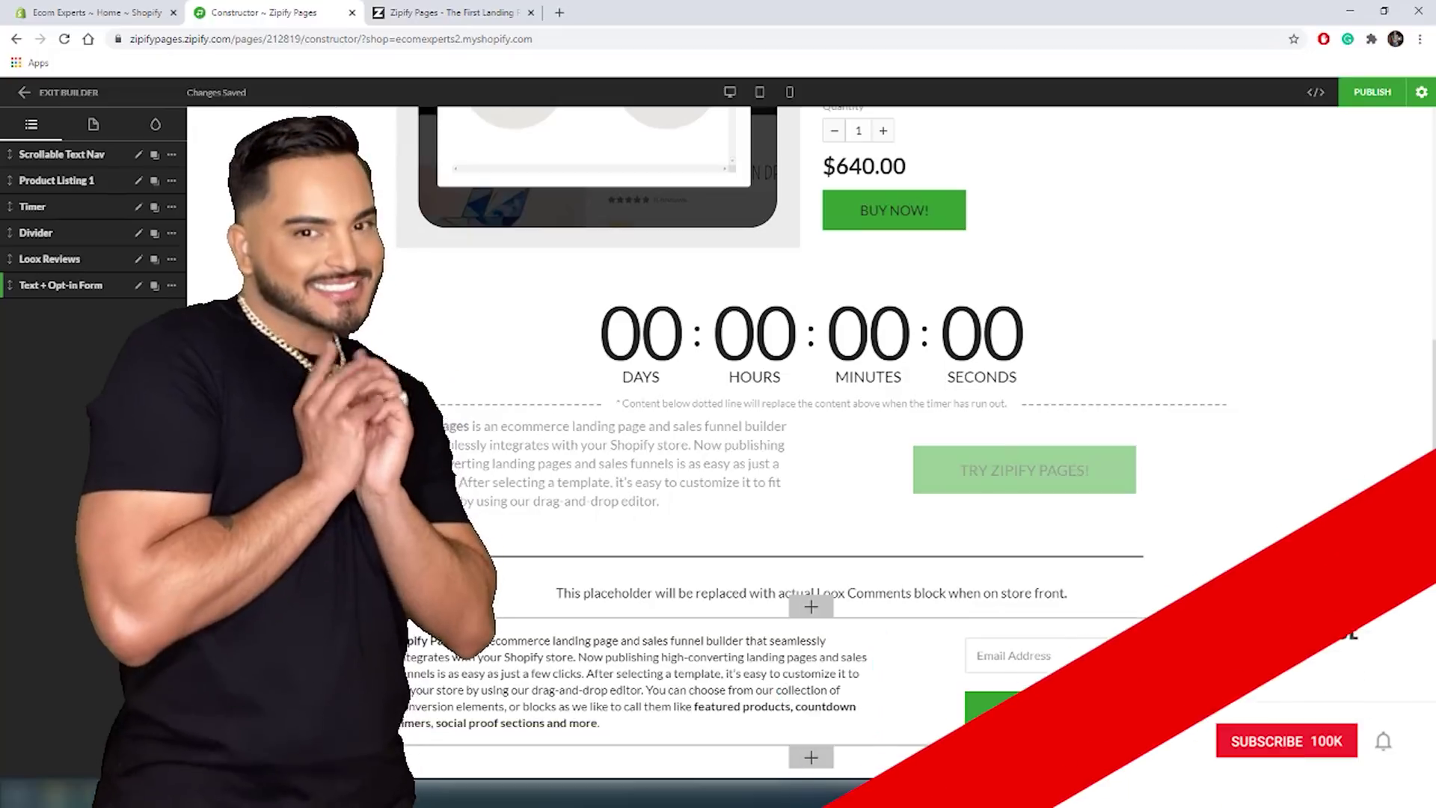
Add a Text + Video block from the Content category below the opt-in form.
left_click(811, 757)
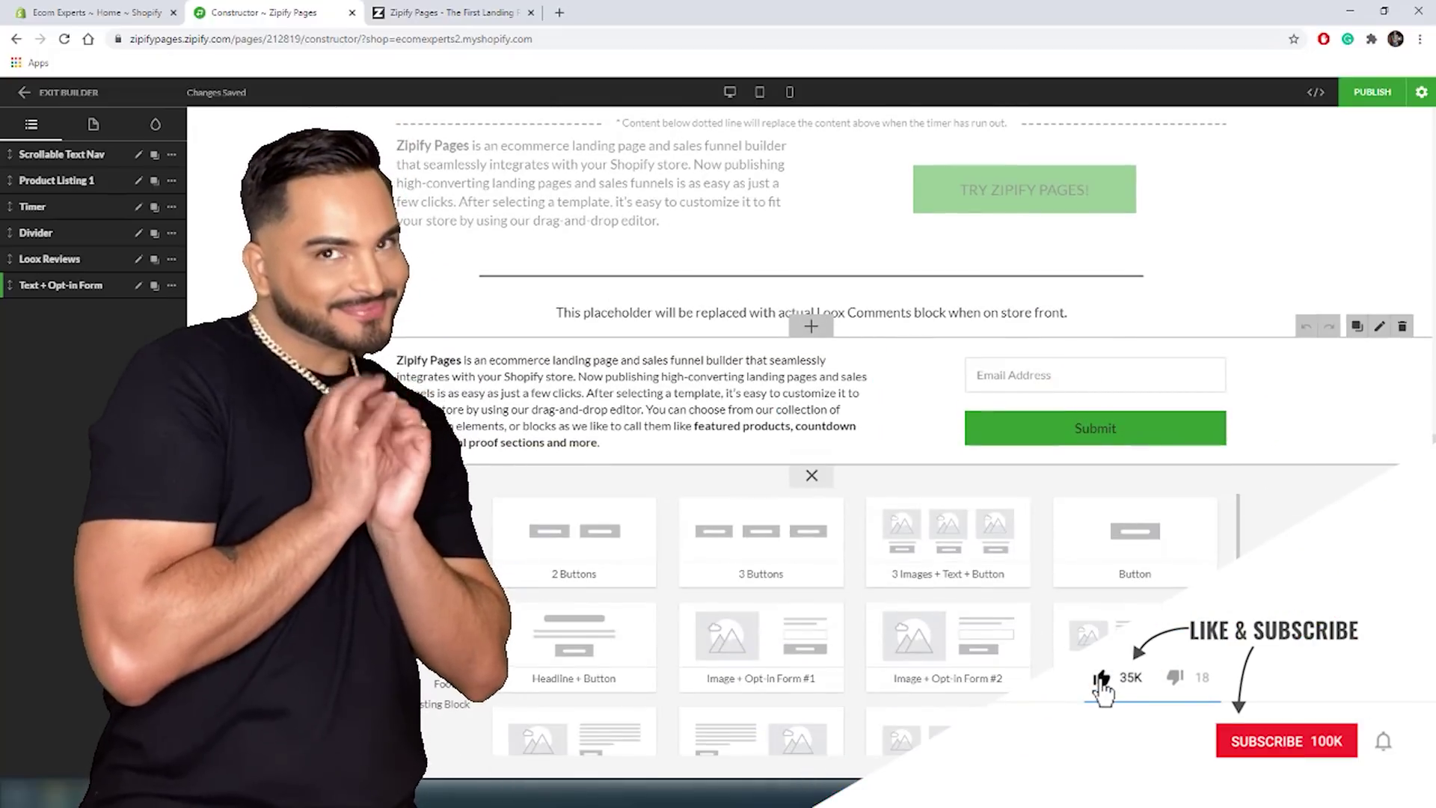
left_click(451, 663)
scroll(853, 621, "down", 1)
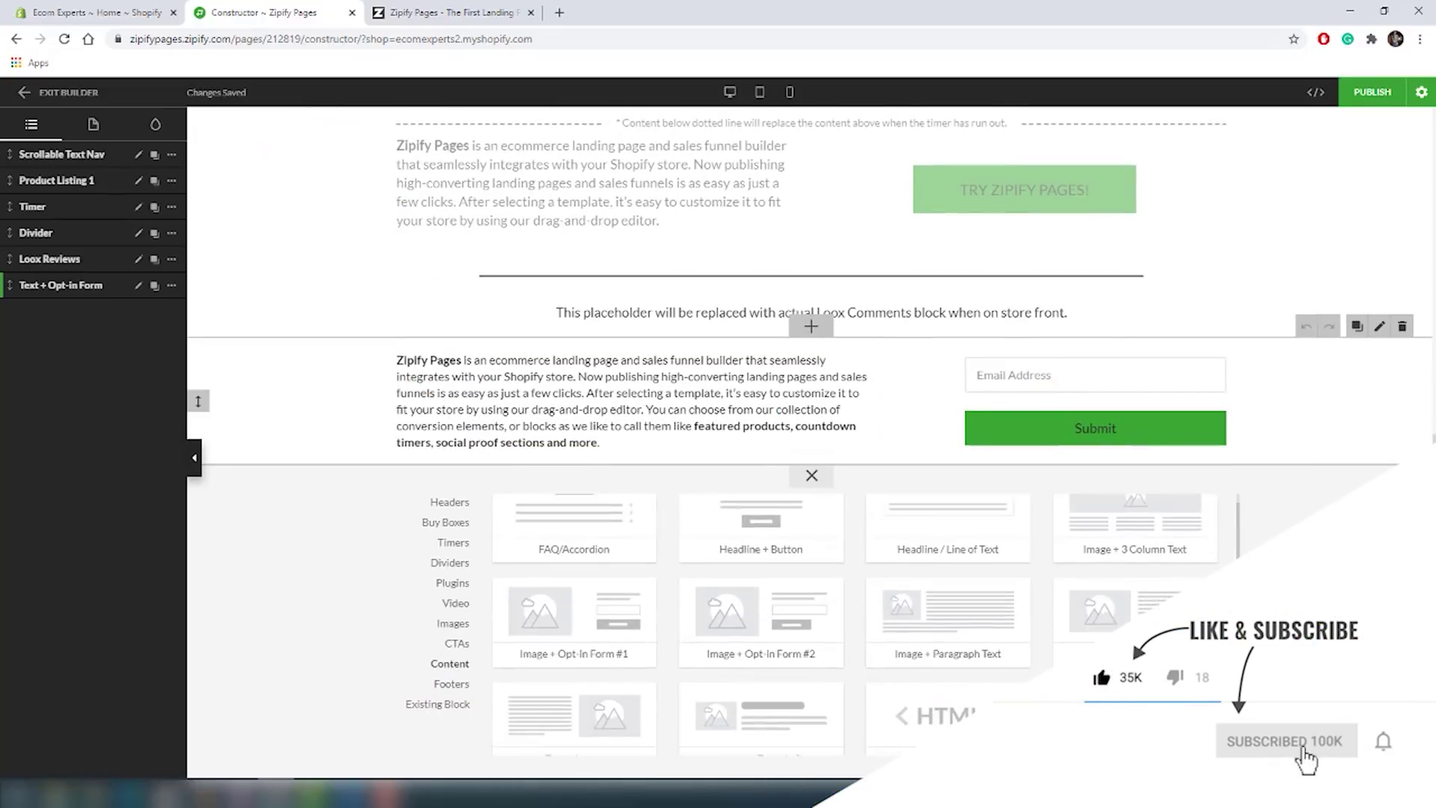
scroll(1128, 701, "down", 2)
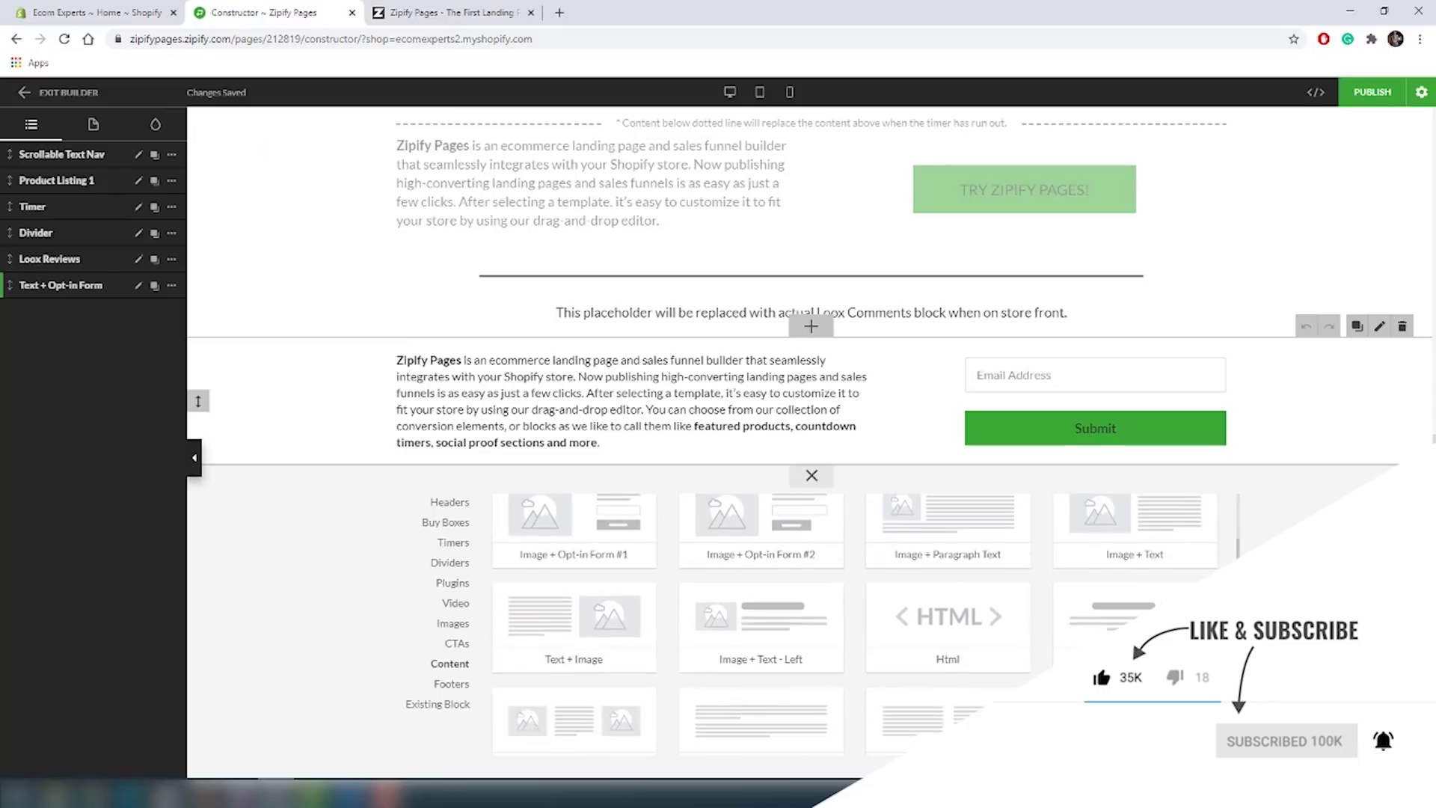
scroll(1127, 701, "down", 3)
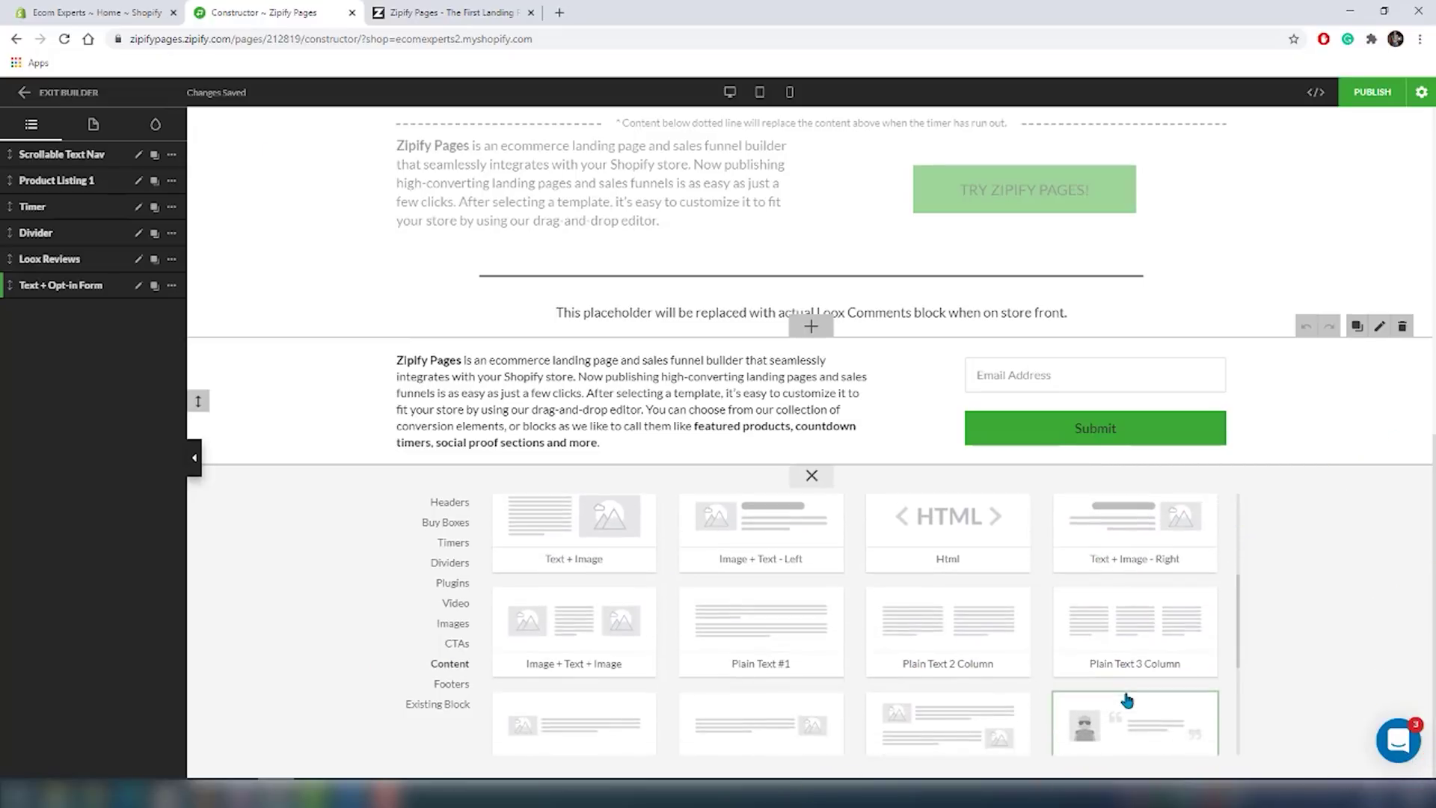
scroll(1126, 699, "down", 2)
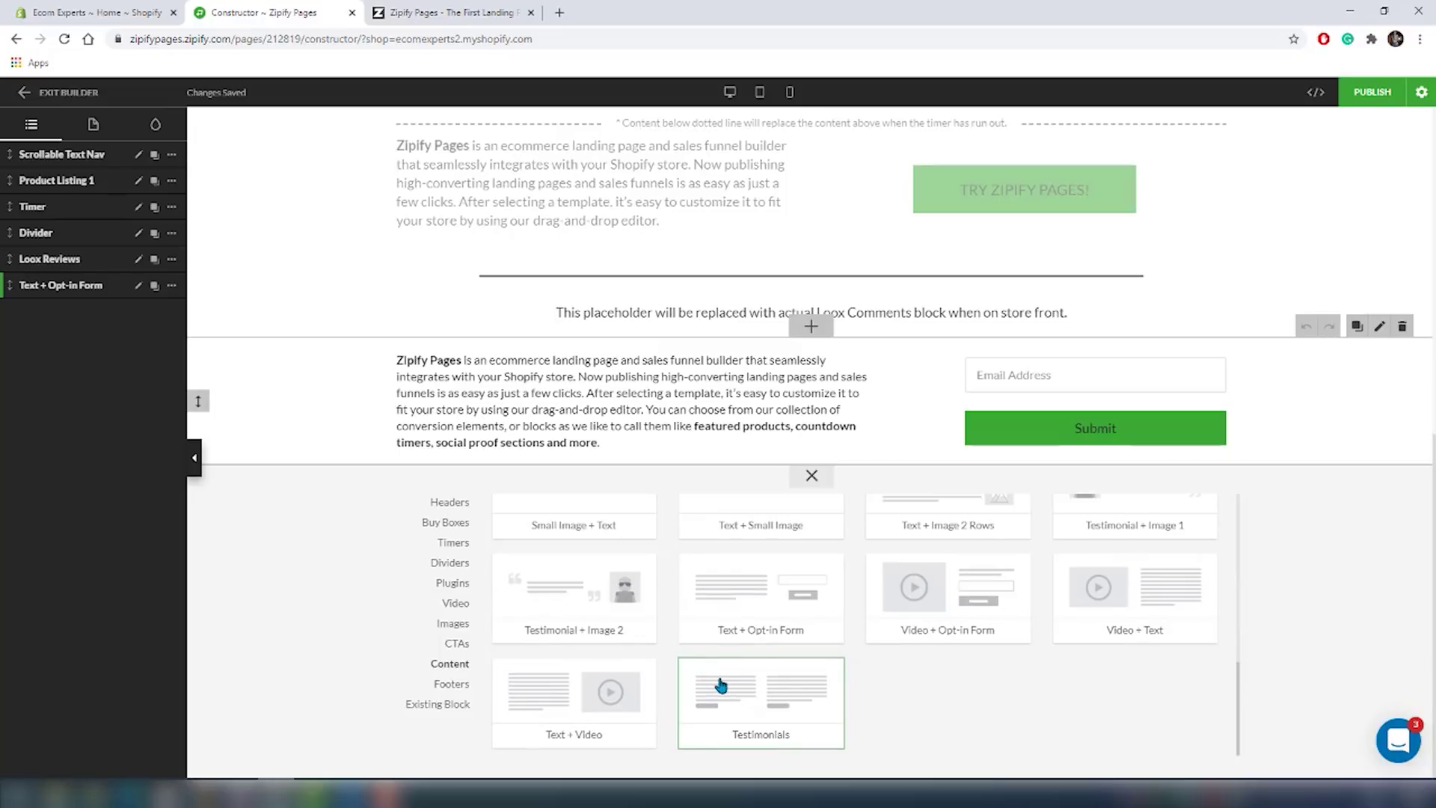
scroll(617, 641, "up", 1)
scroll(615, 639, "down", 1)
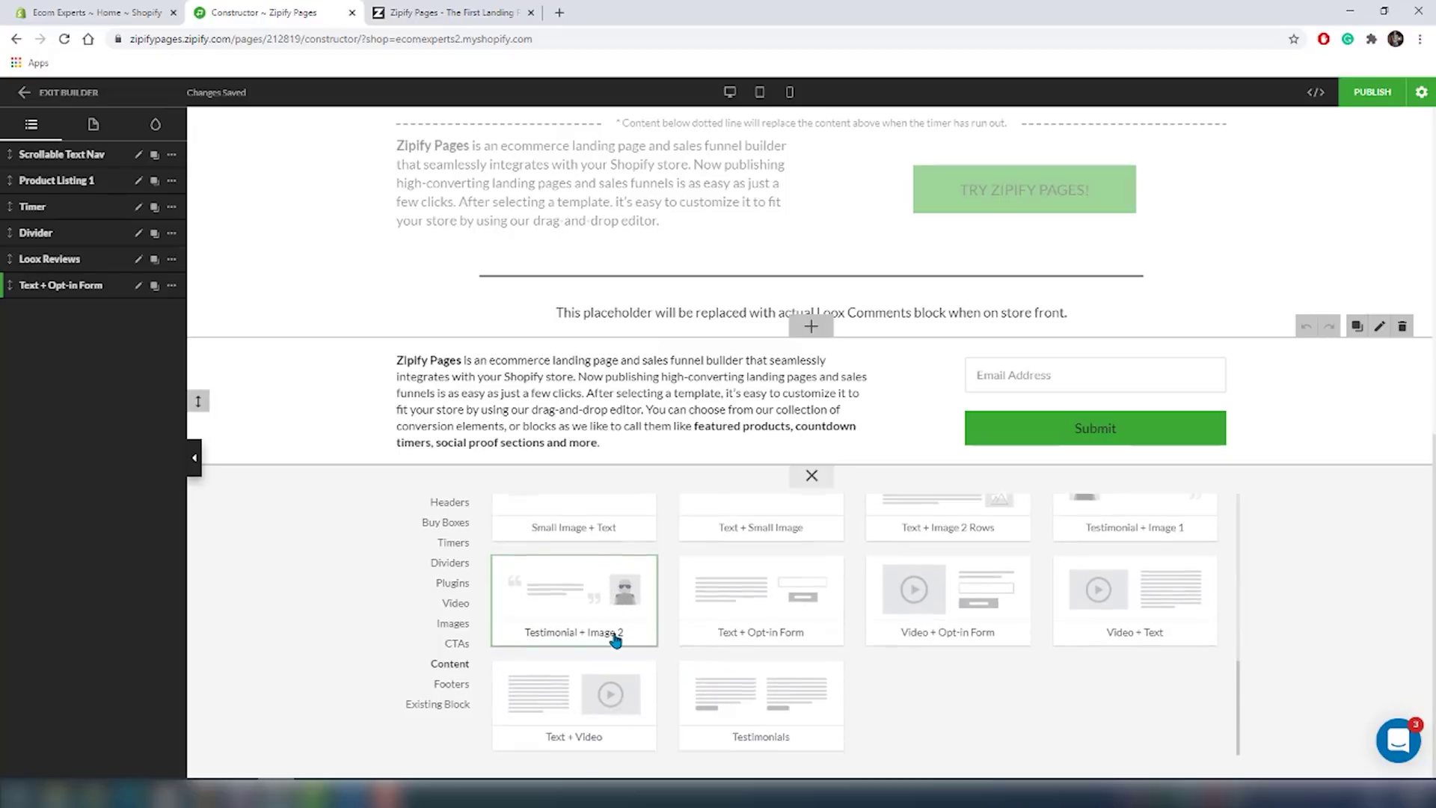
left_click(580, 716)
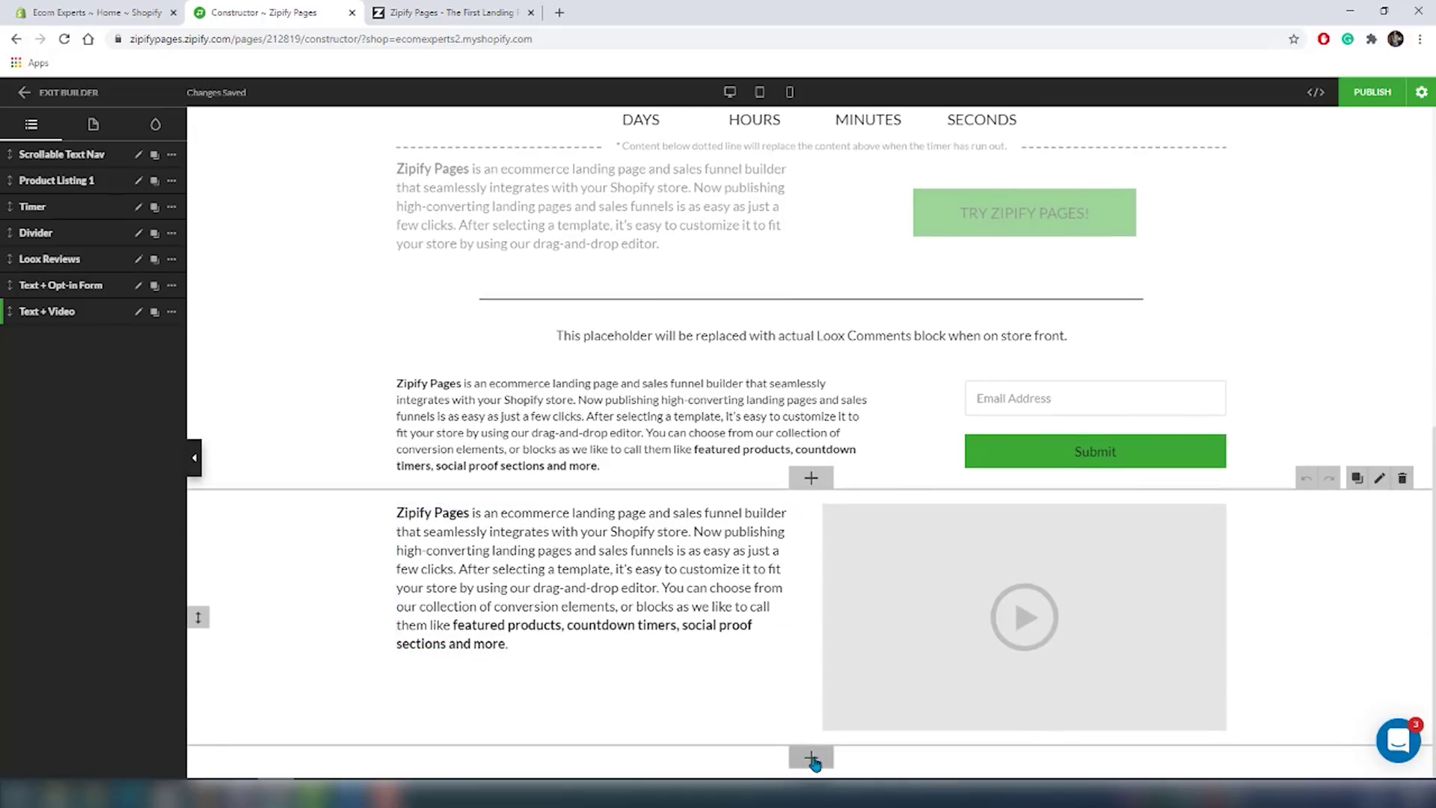
Reuse a saved page's Plain Text 2 Column block at the bottom, after Text + Video.
left_click(812, 758)
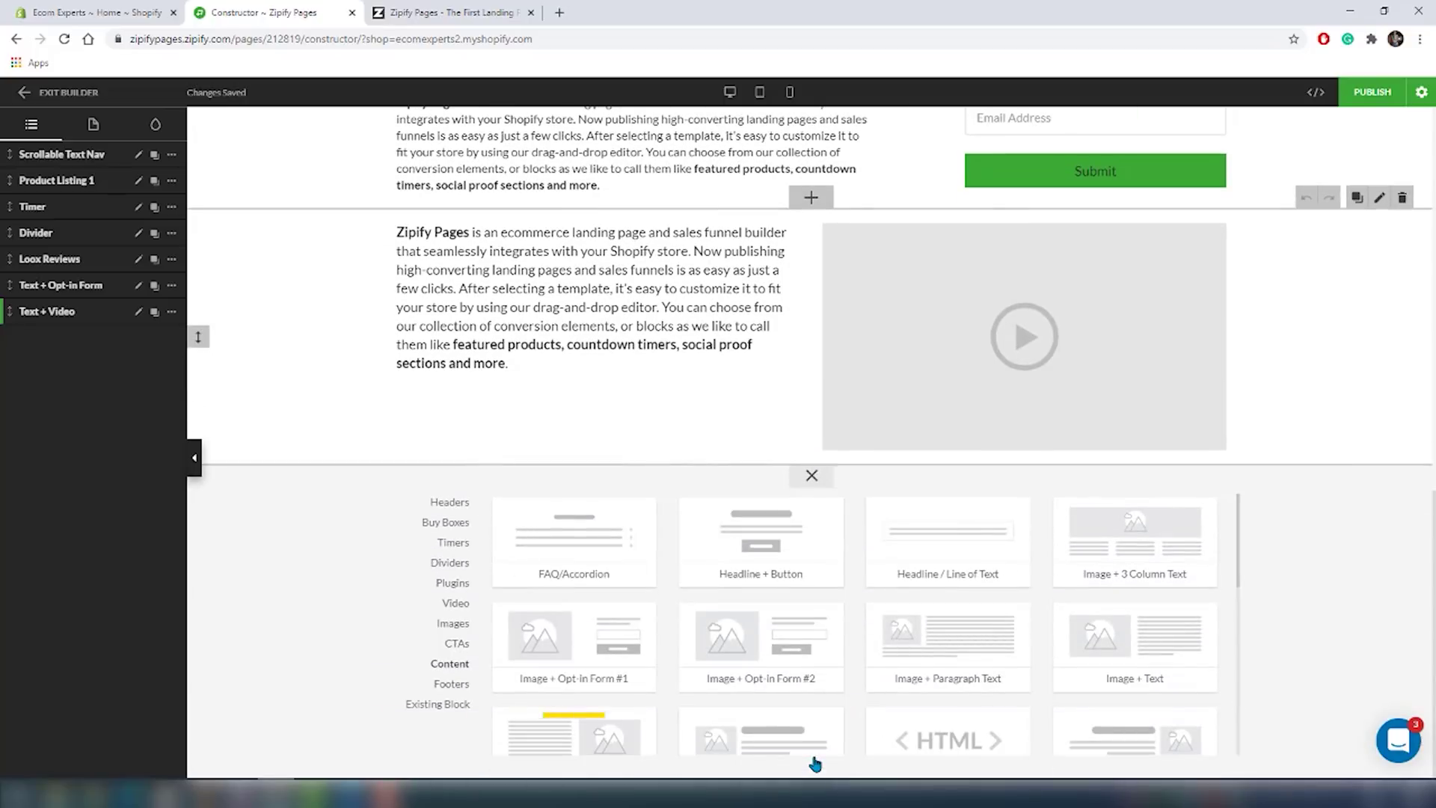
left_click(452, 687)
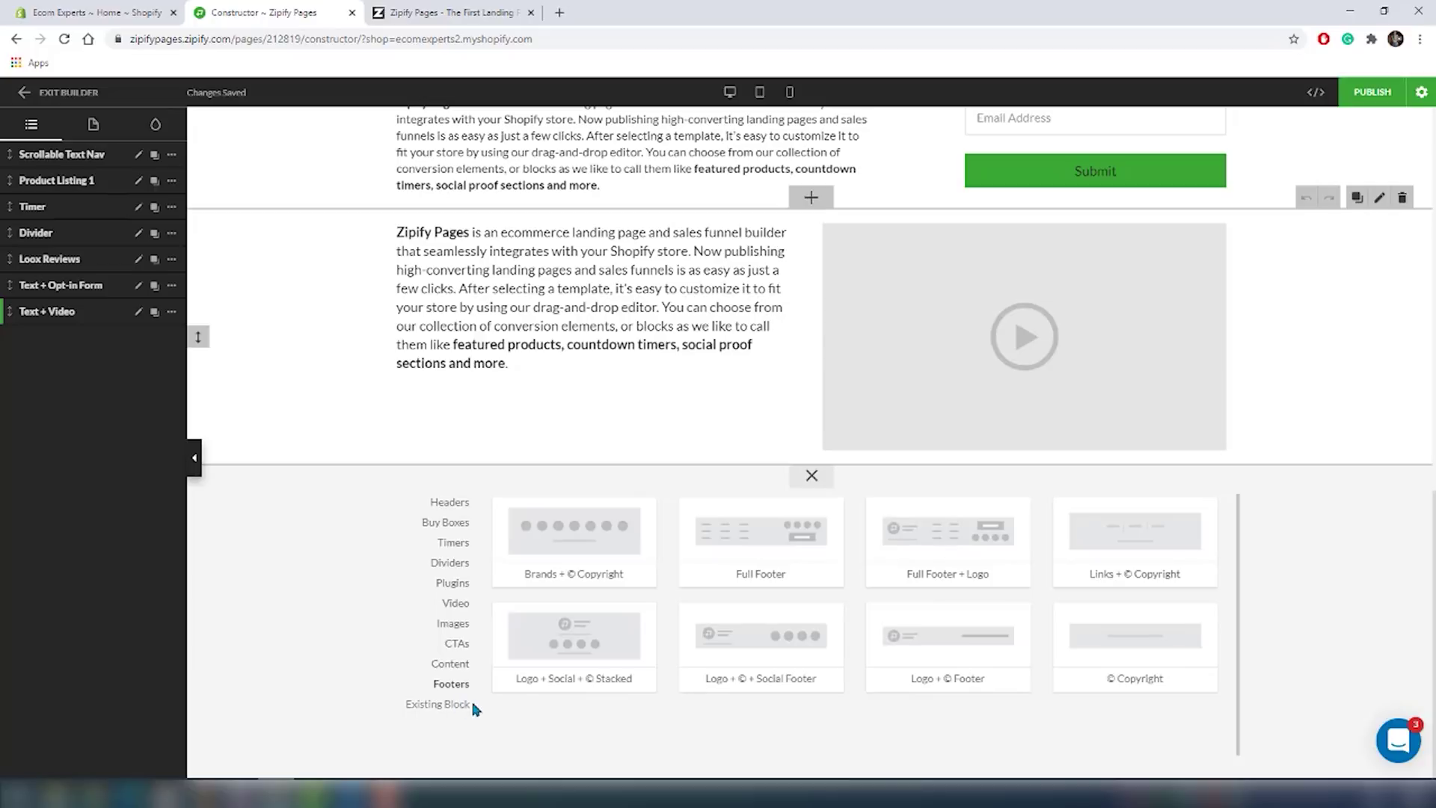
left_click(450, 709)
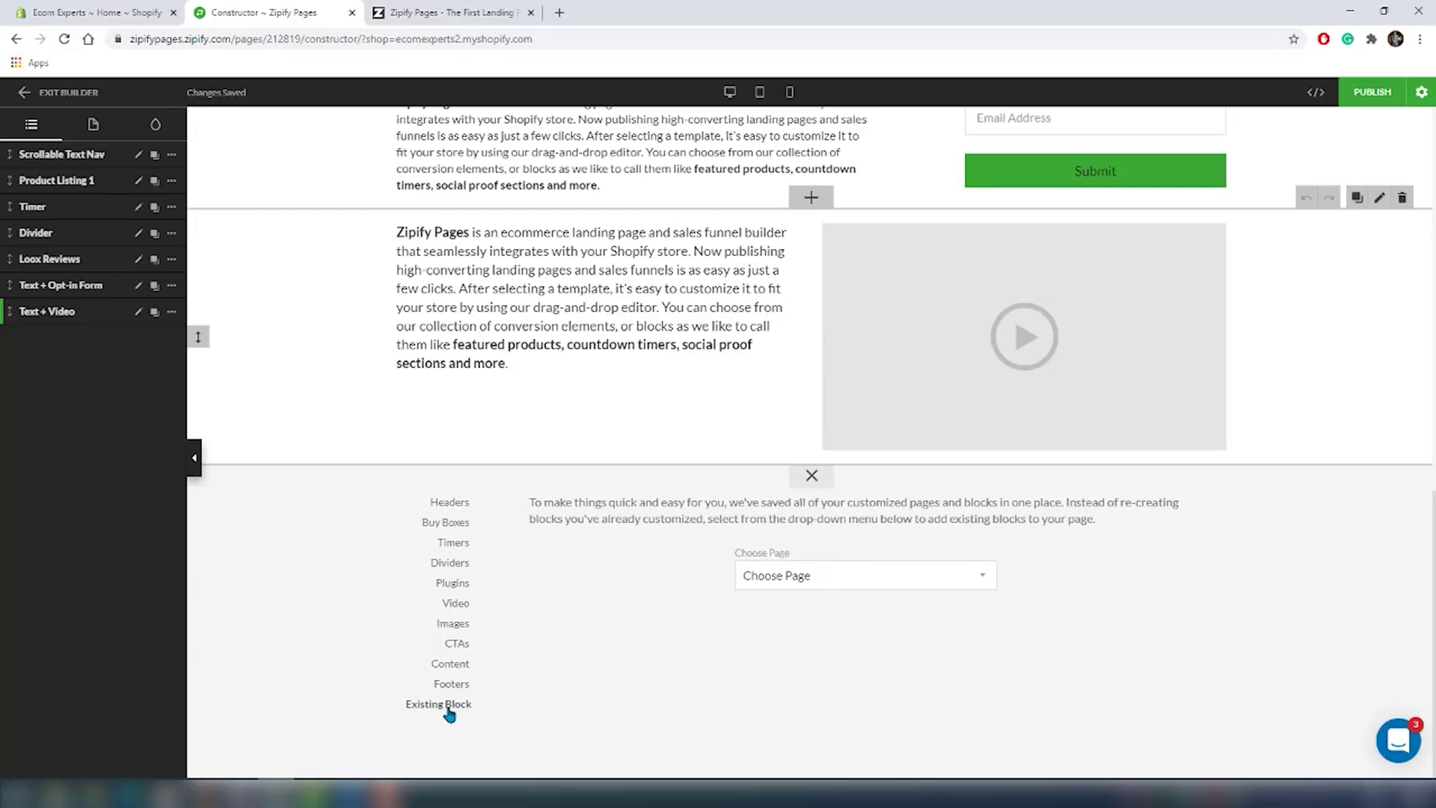
left_click(887, 578)
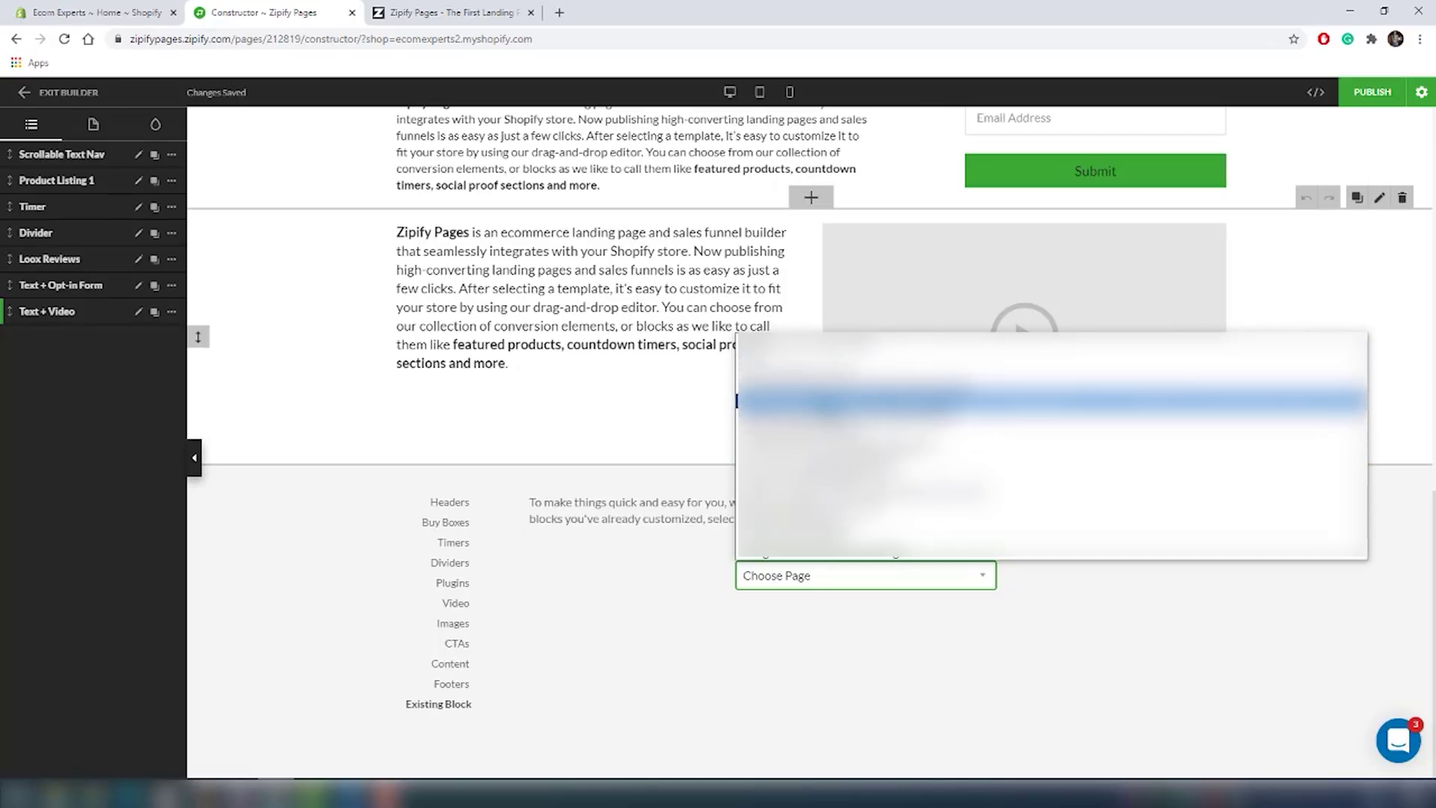
left_click(823, 401)
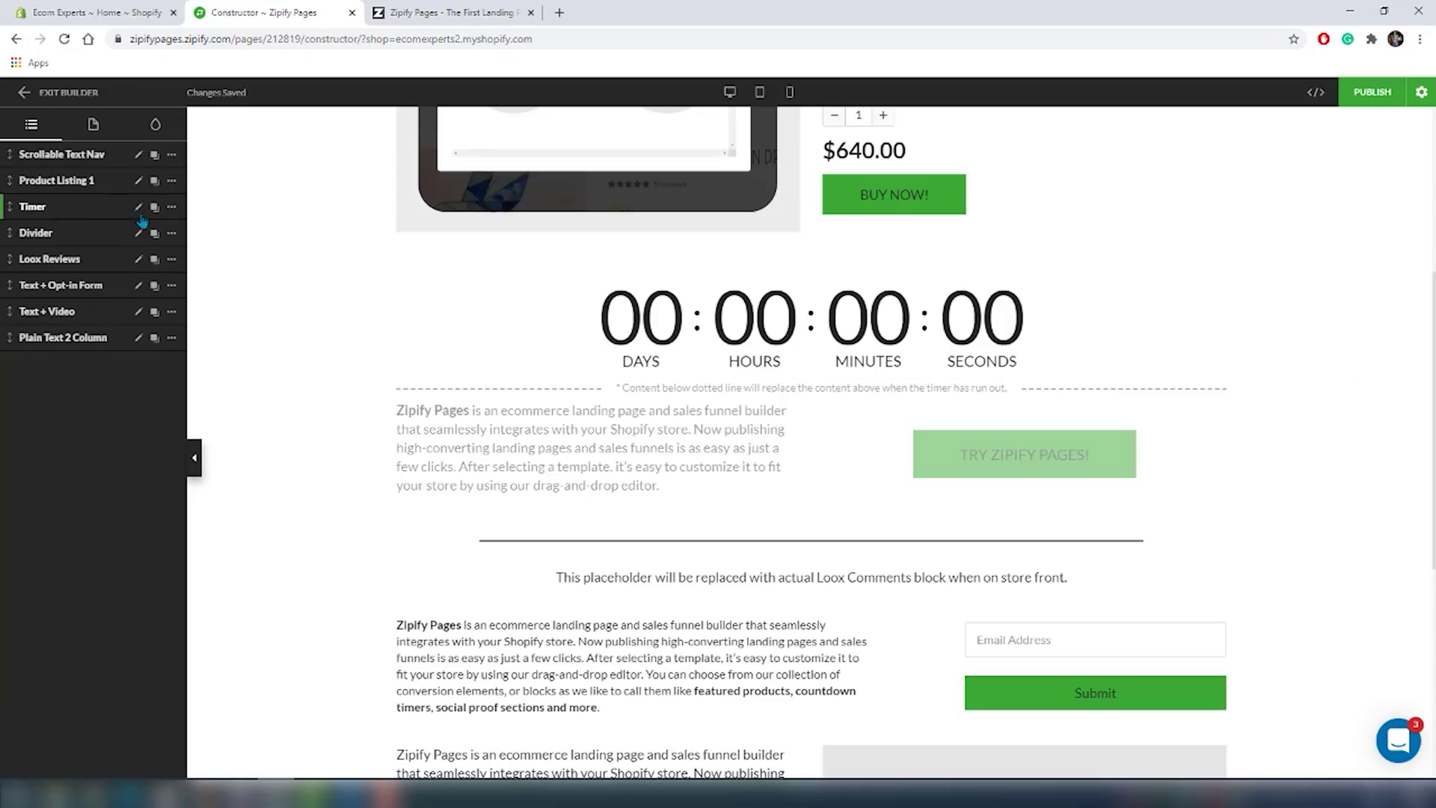
Hide the Timer block on mobile and tablet in its Block Settings and save.
left_click(139, 208)
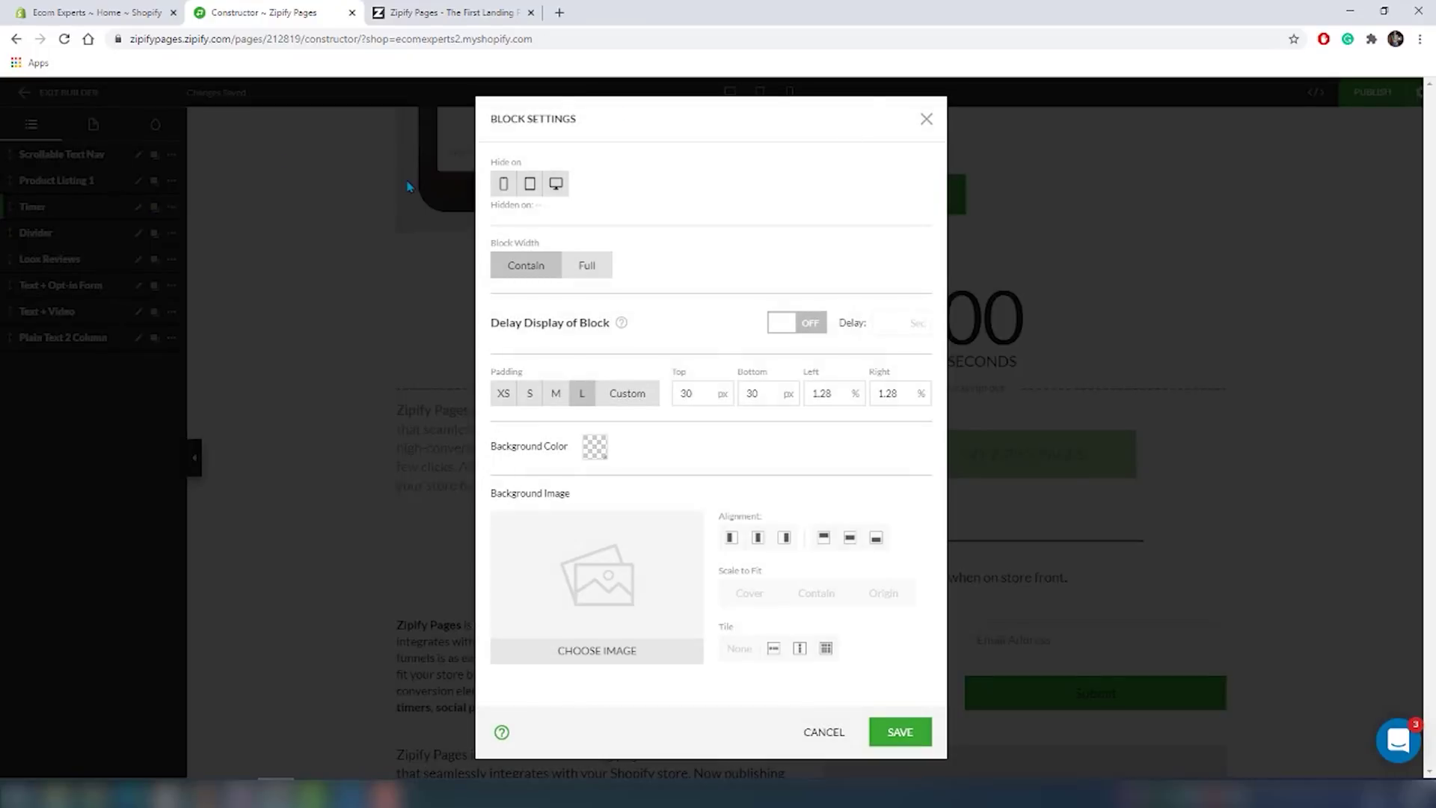
left_click(505, 184)
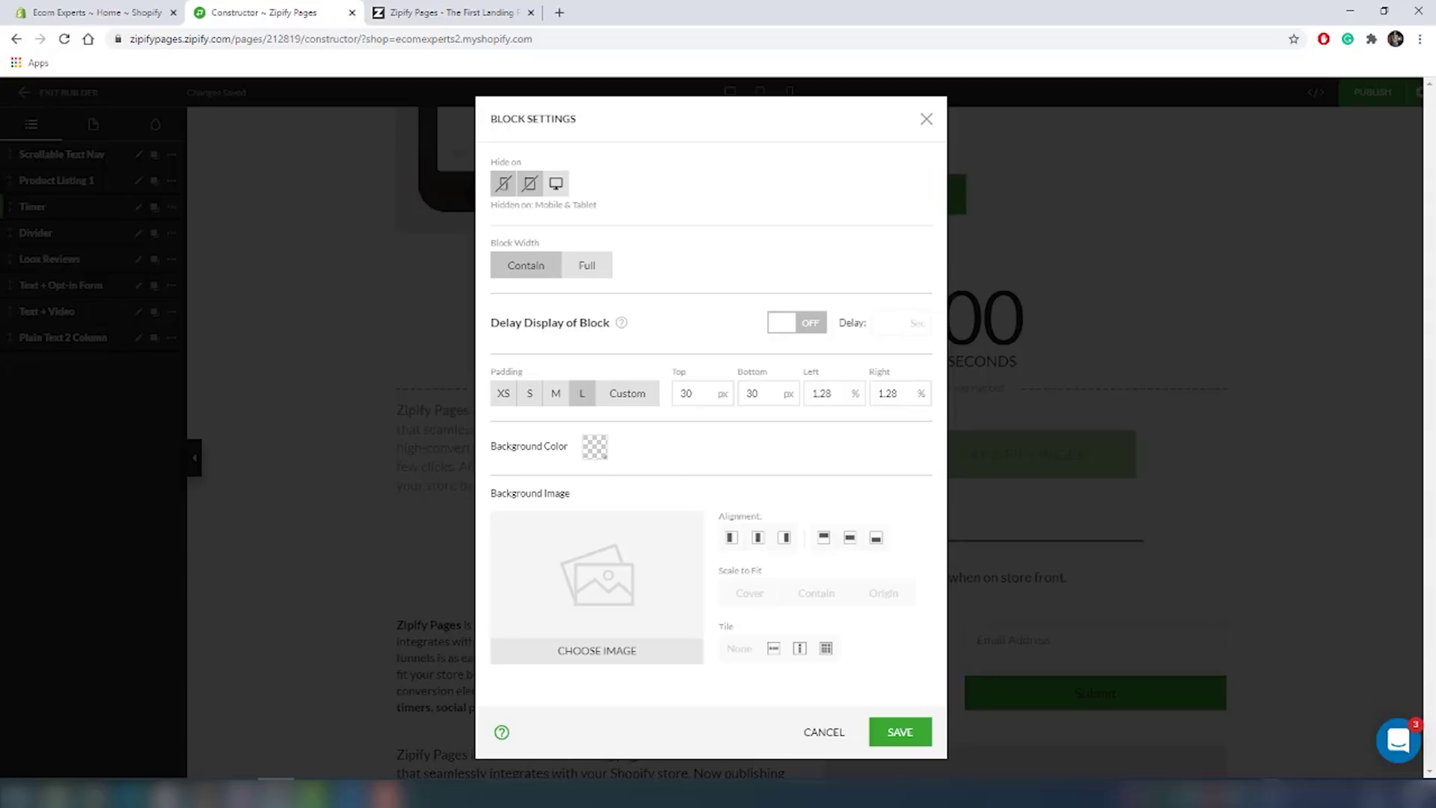
left_click(901, 731)
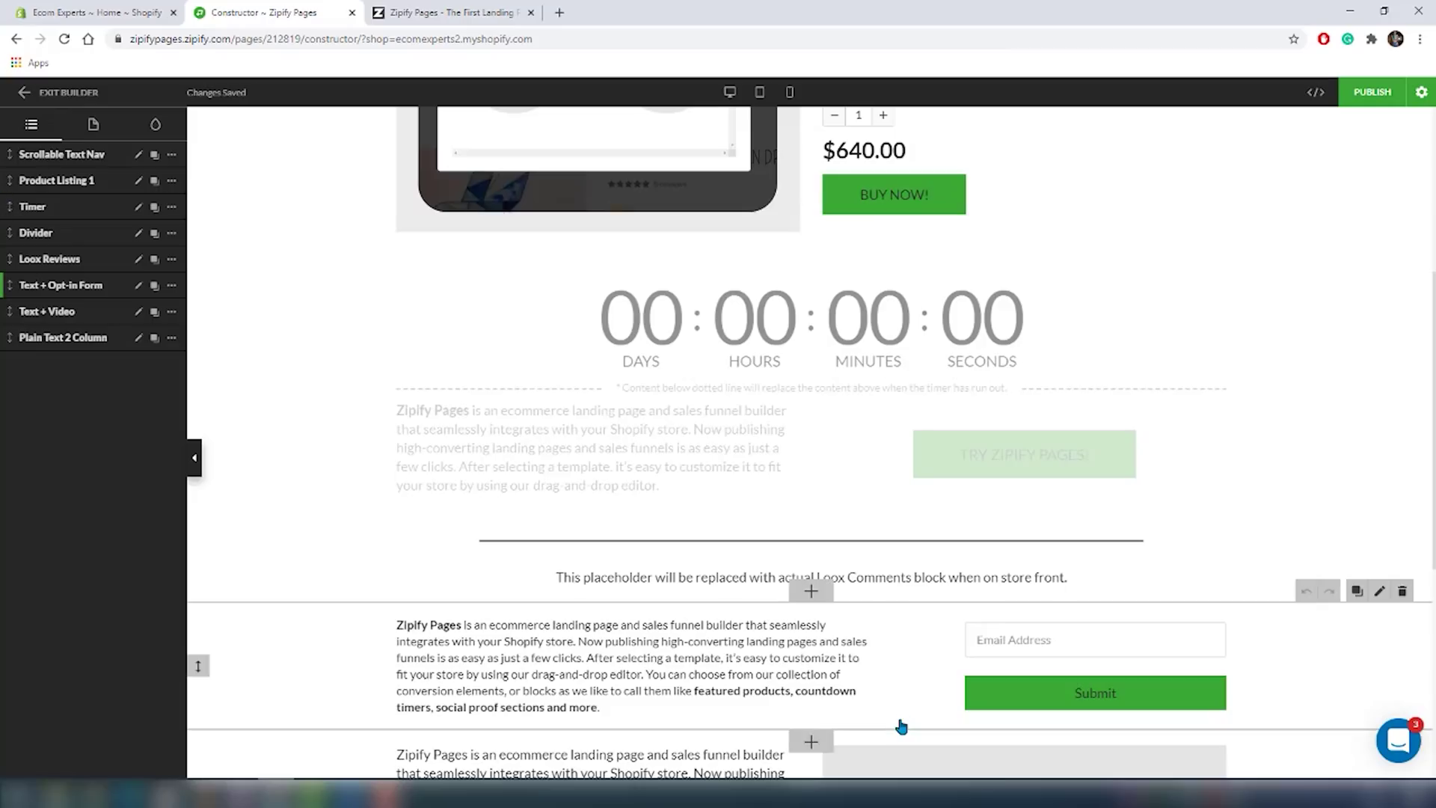
Set a custom countdown of 1 hour 2 minutes (00:01:02:00) and save.
scroll(1081, 311, "up", 5)
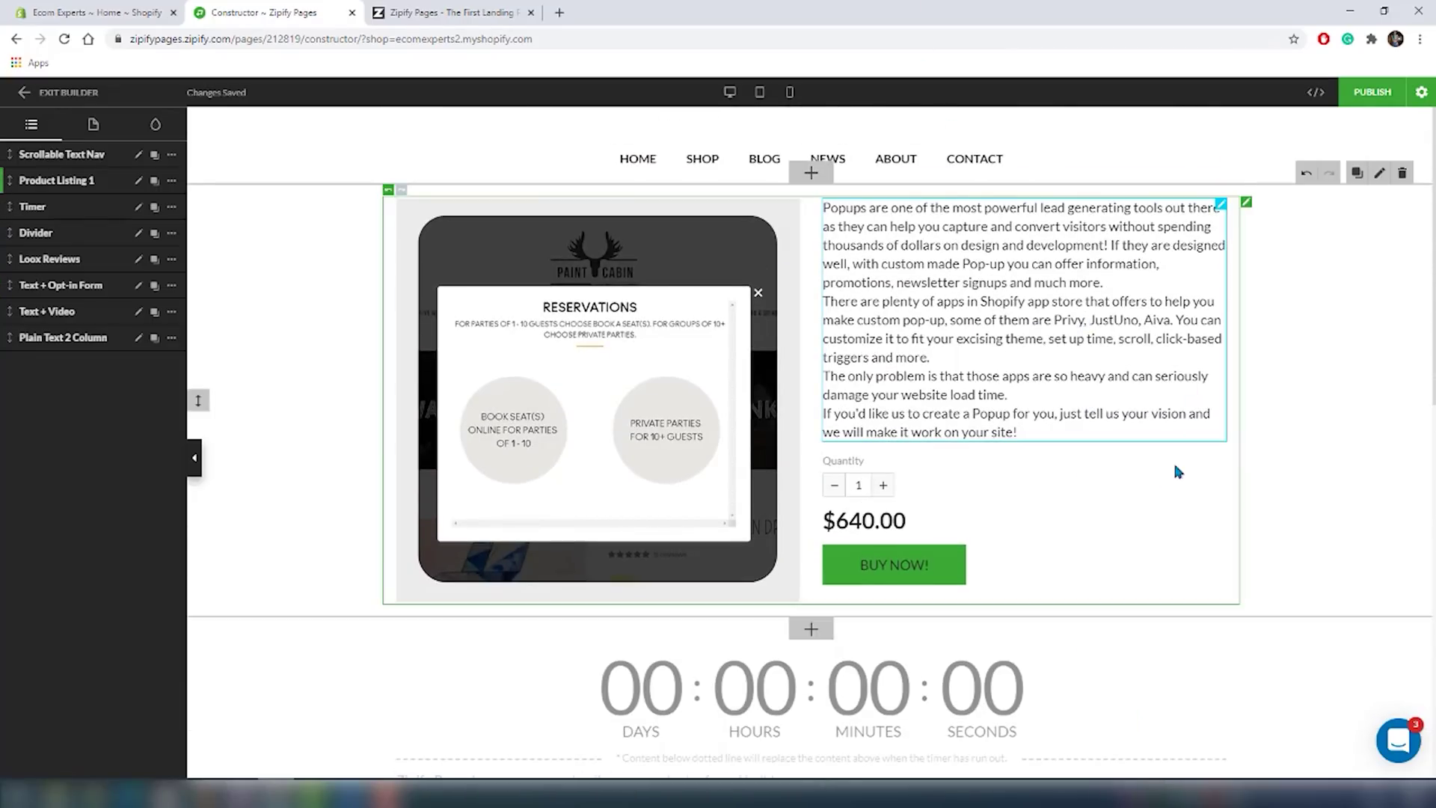
scroll(803, 608, "down", 1)
left_click(802, 608)
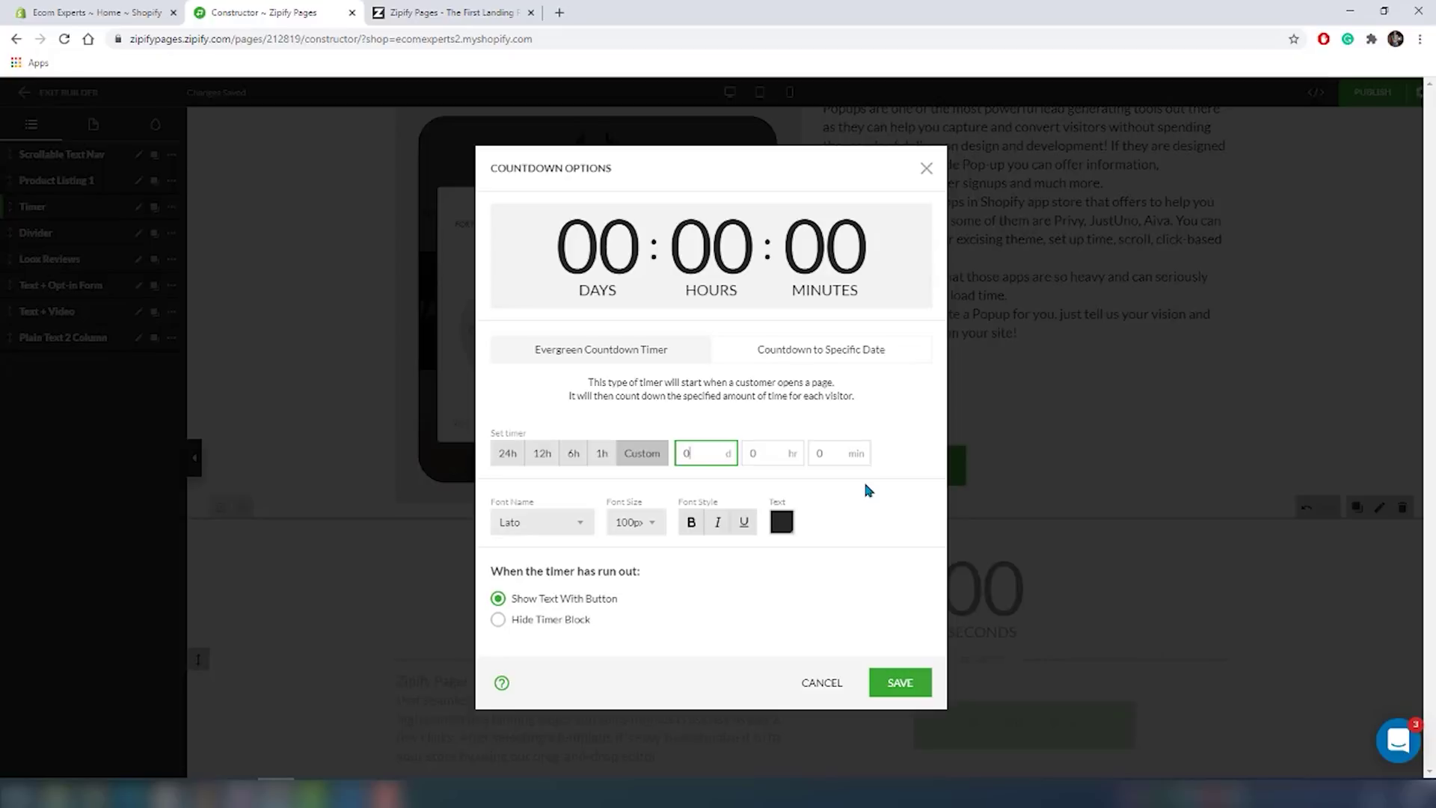
key("Tab")
type("1")
key("Tab")
left_click(851, 563)
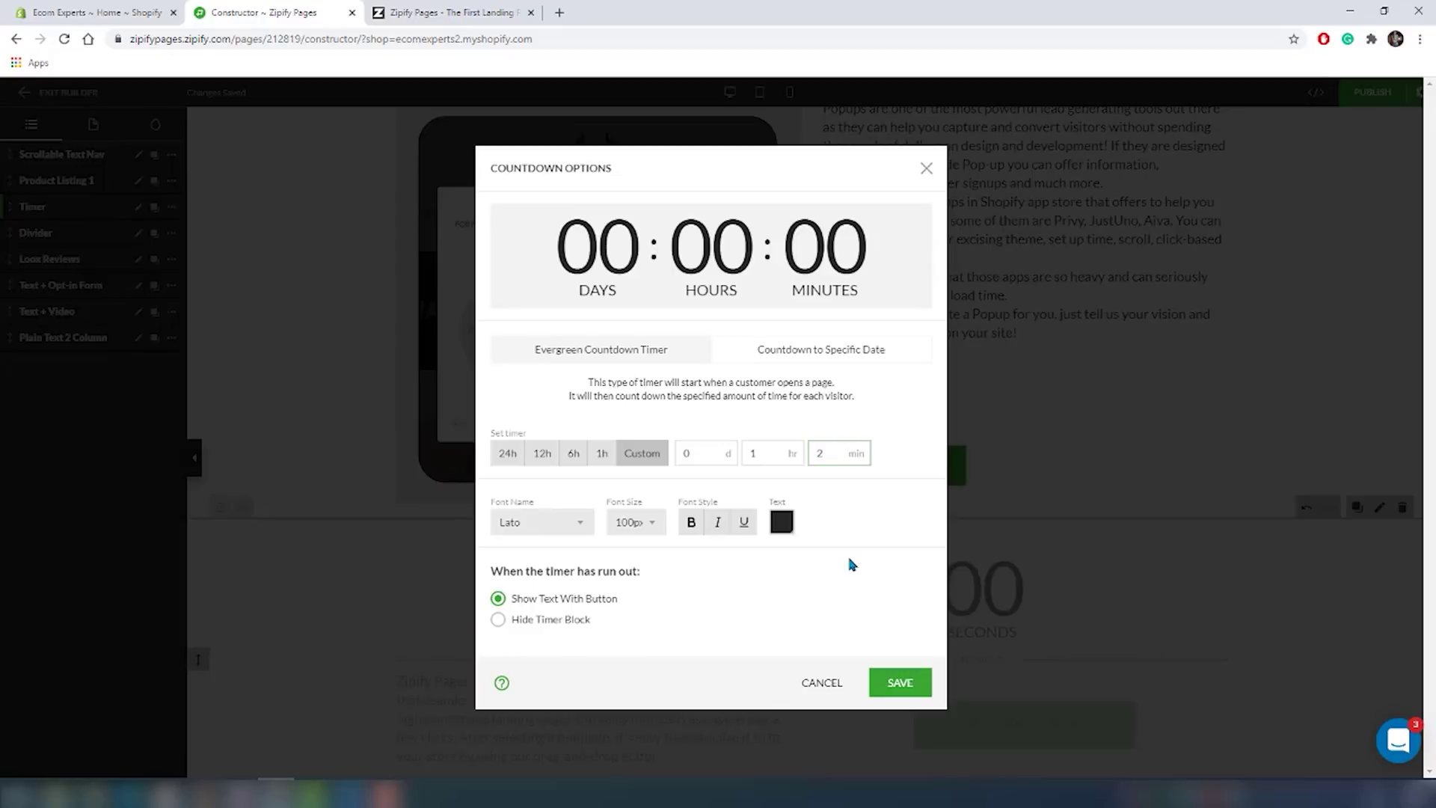
left_click(919, 684)
Save the Text + Video block's settings.
scroll(883, 654, "down", 3)
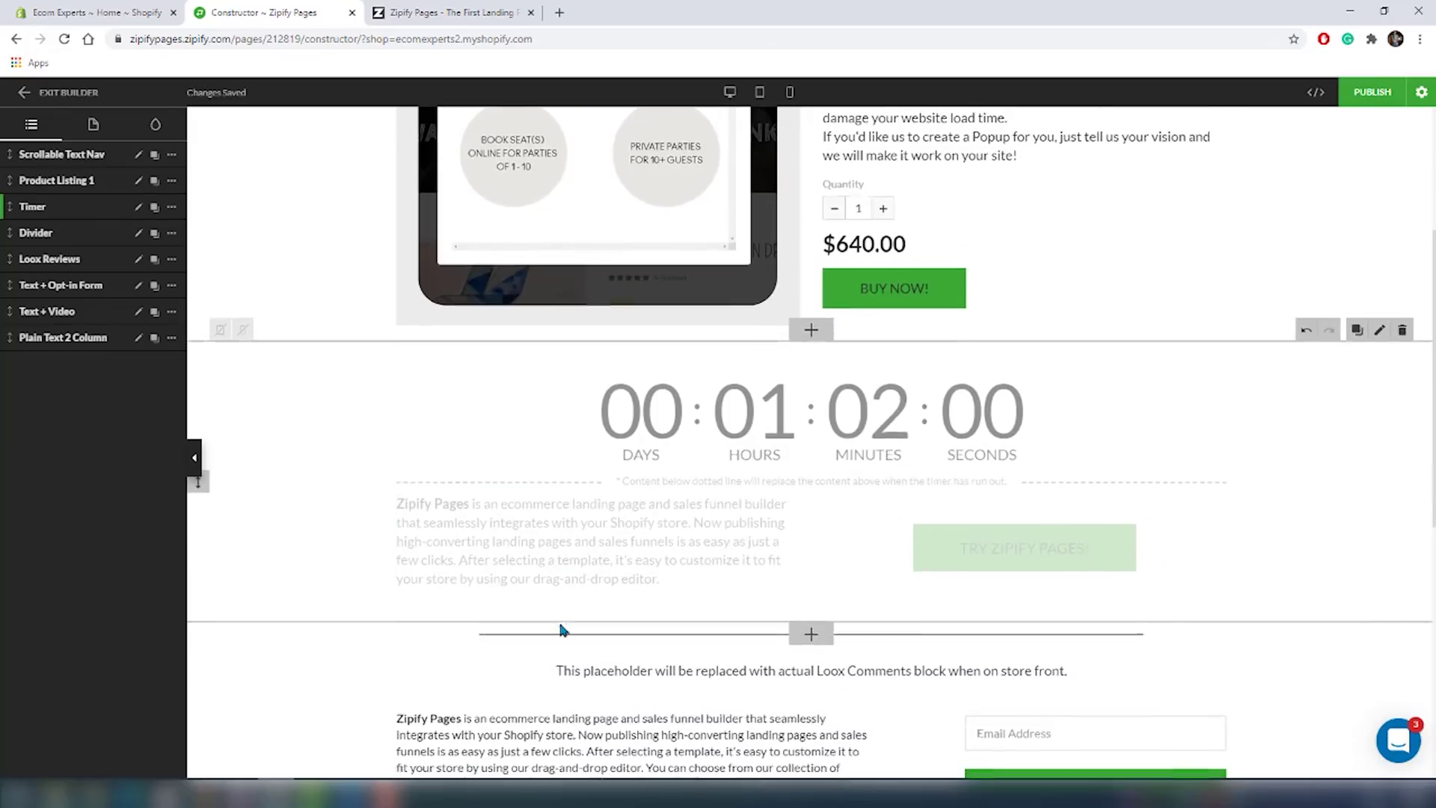
scroll(923, 564, "down", 1)
scroll(778, 558, "down", 1)
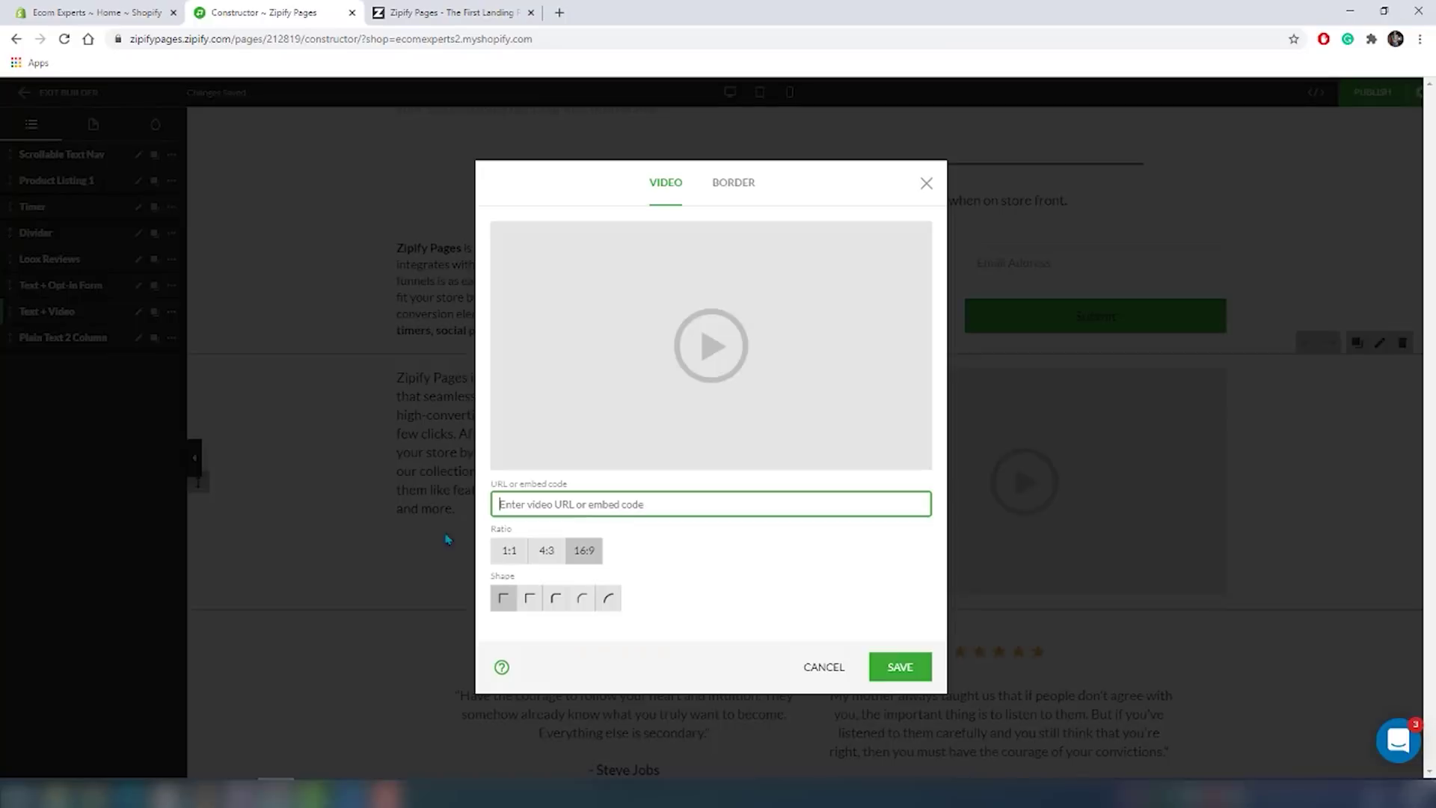
left_click(905, 674)
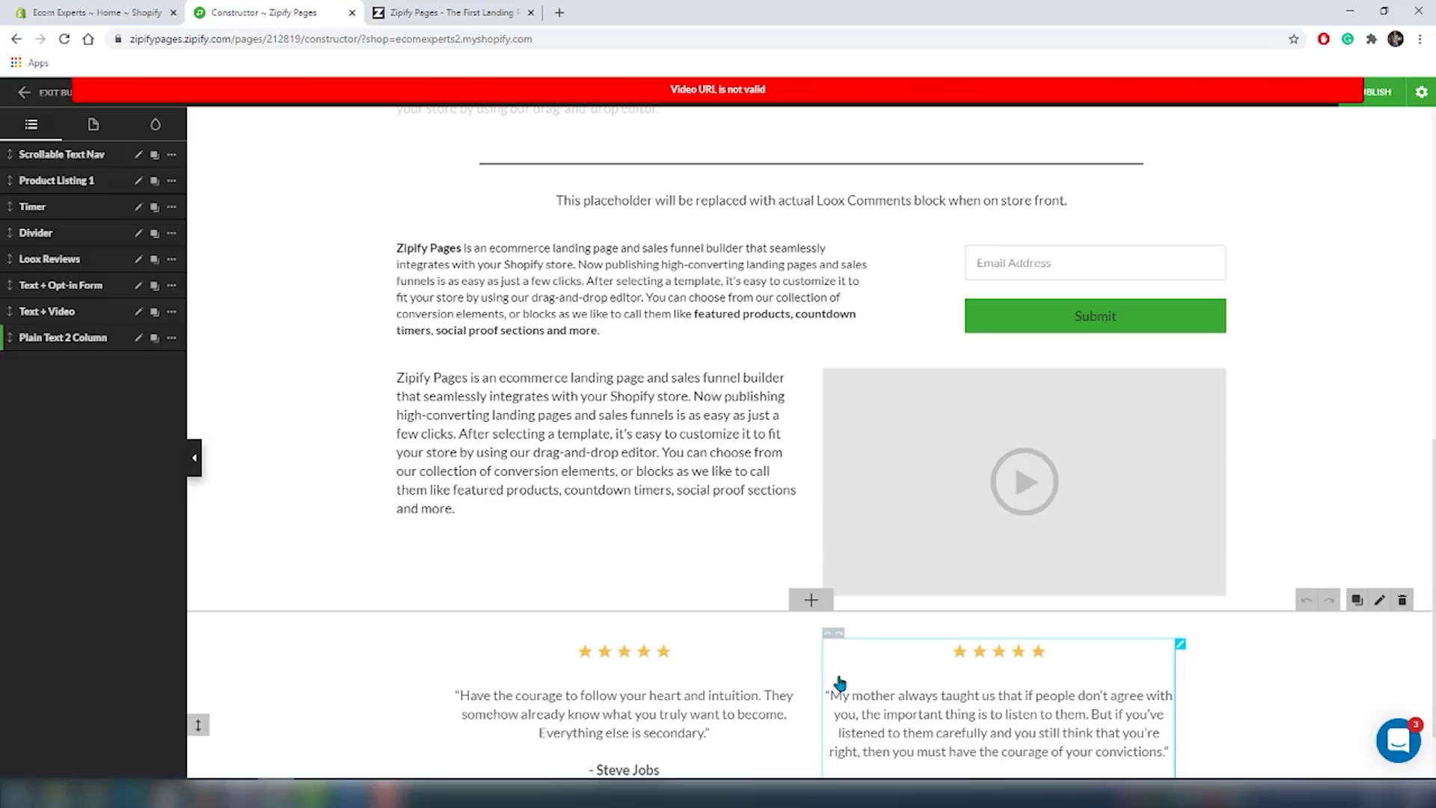
scroll(836, 618, "down", 1)
Add a Brands + © Copyright footer at the bottom of the page.
left_click(812, 757)
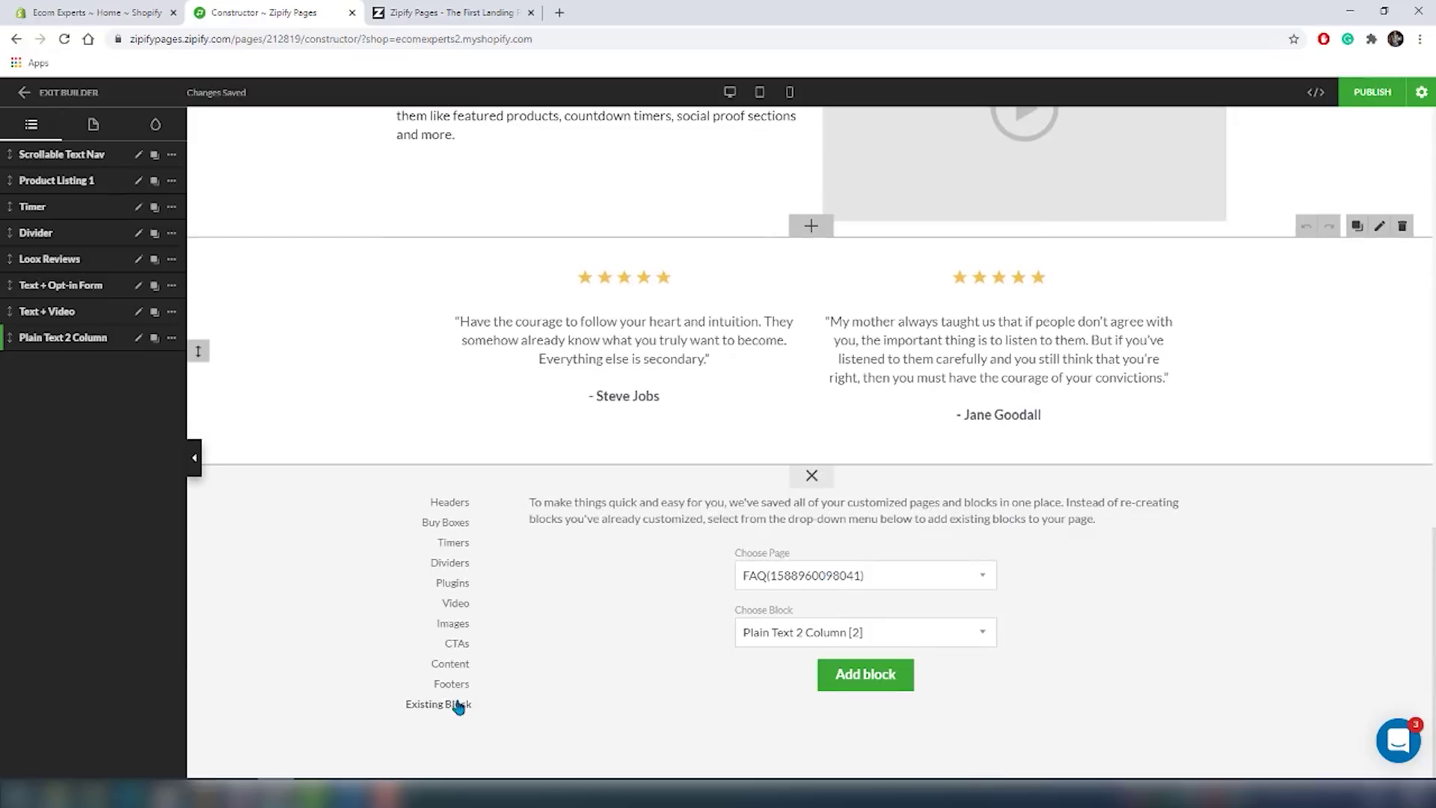
left_click(451, 683)
left_click(594, 562)
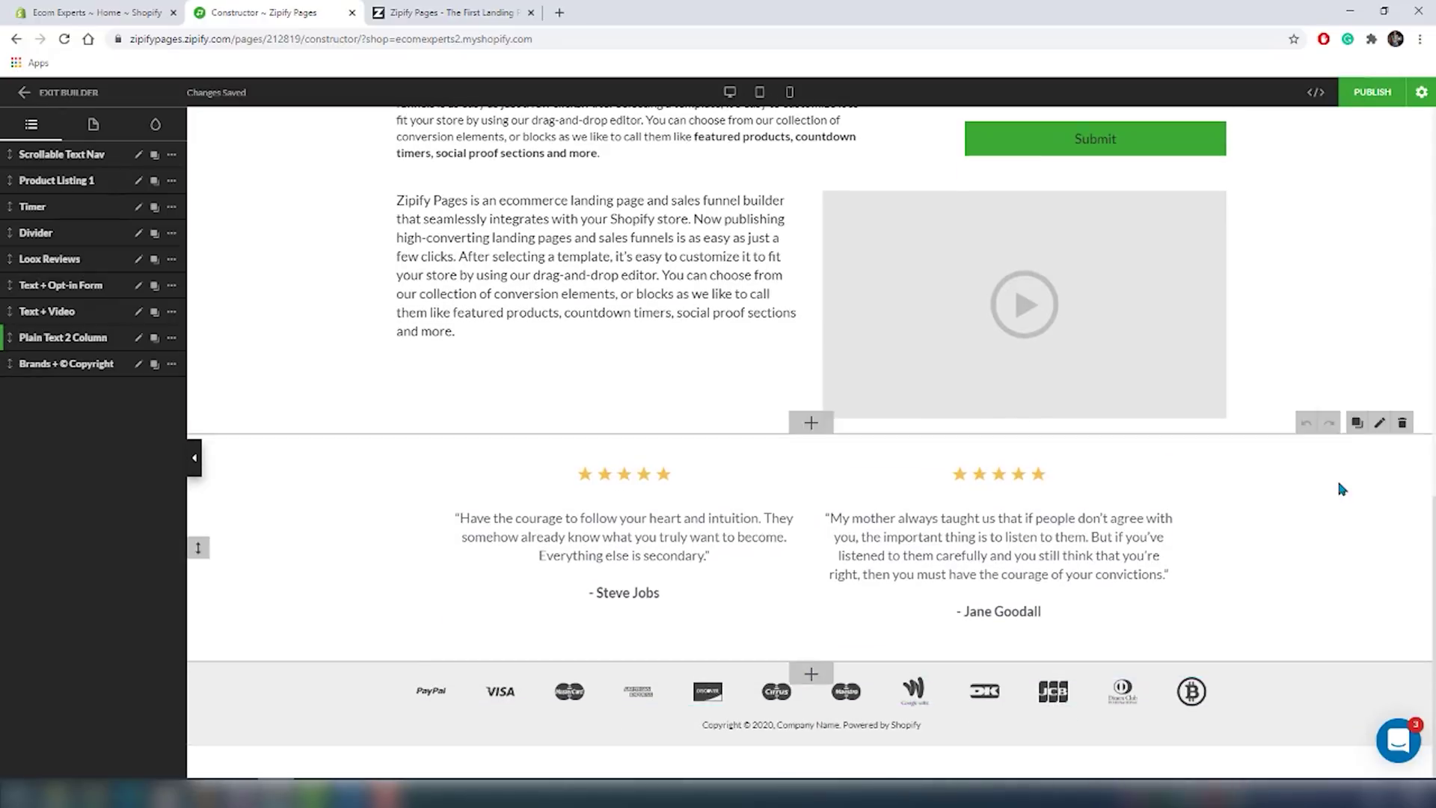
Add a Centered Logo header at the top using the yellow e logo image.
scroll(1332, 473, "up", 3)
scroll(1085, 554, "up", 10)
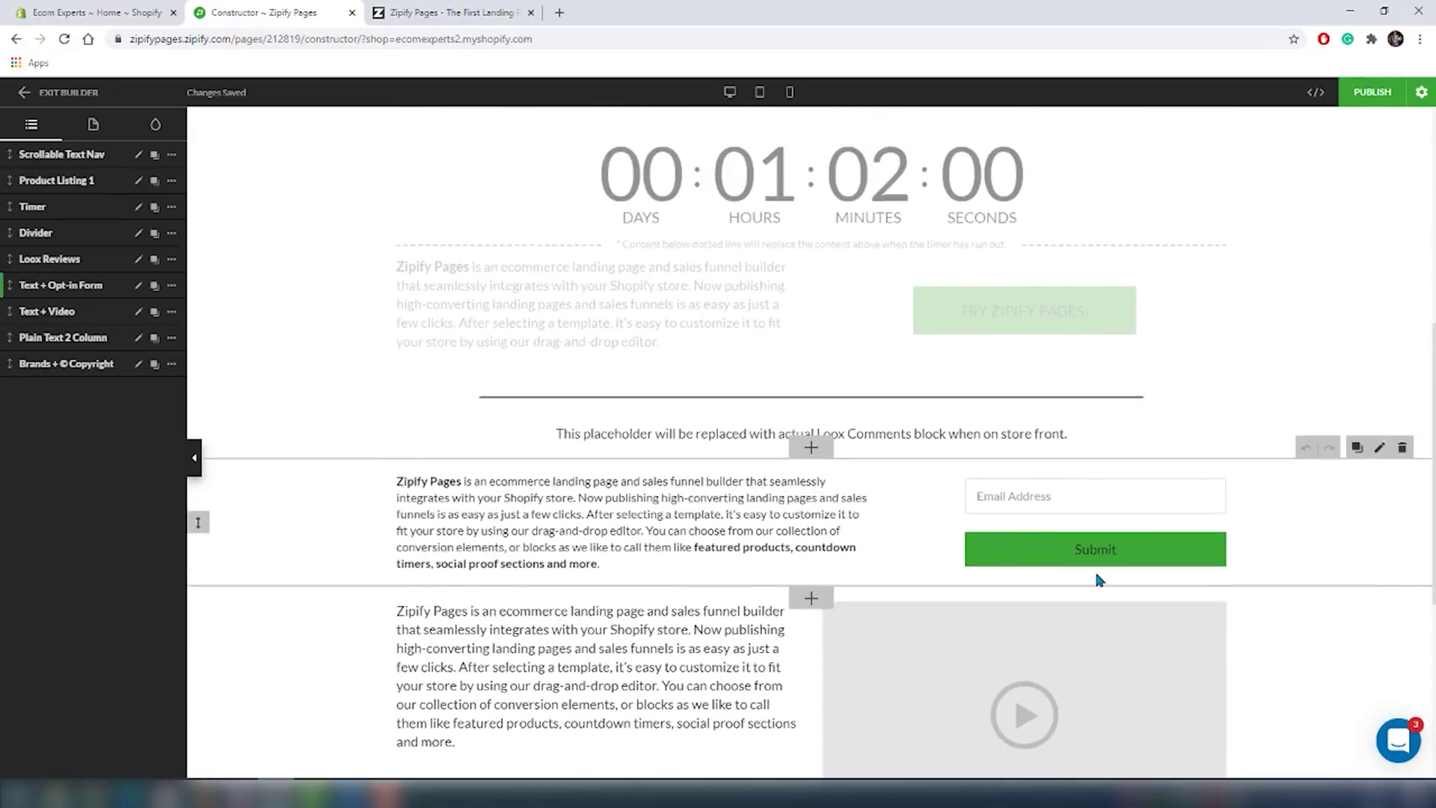
left_click(813, 120)
left_click(449, 143)
left_click(761, 183)
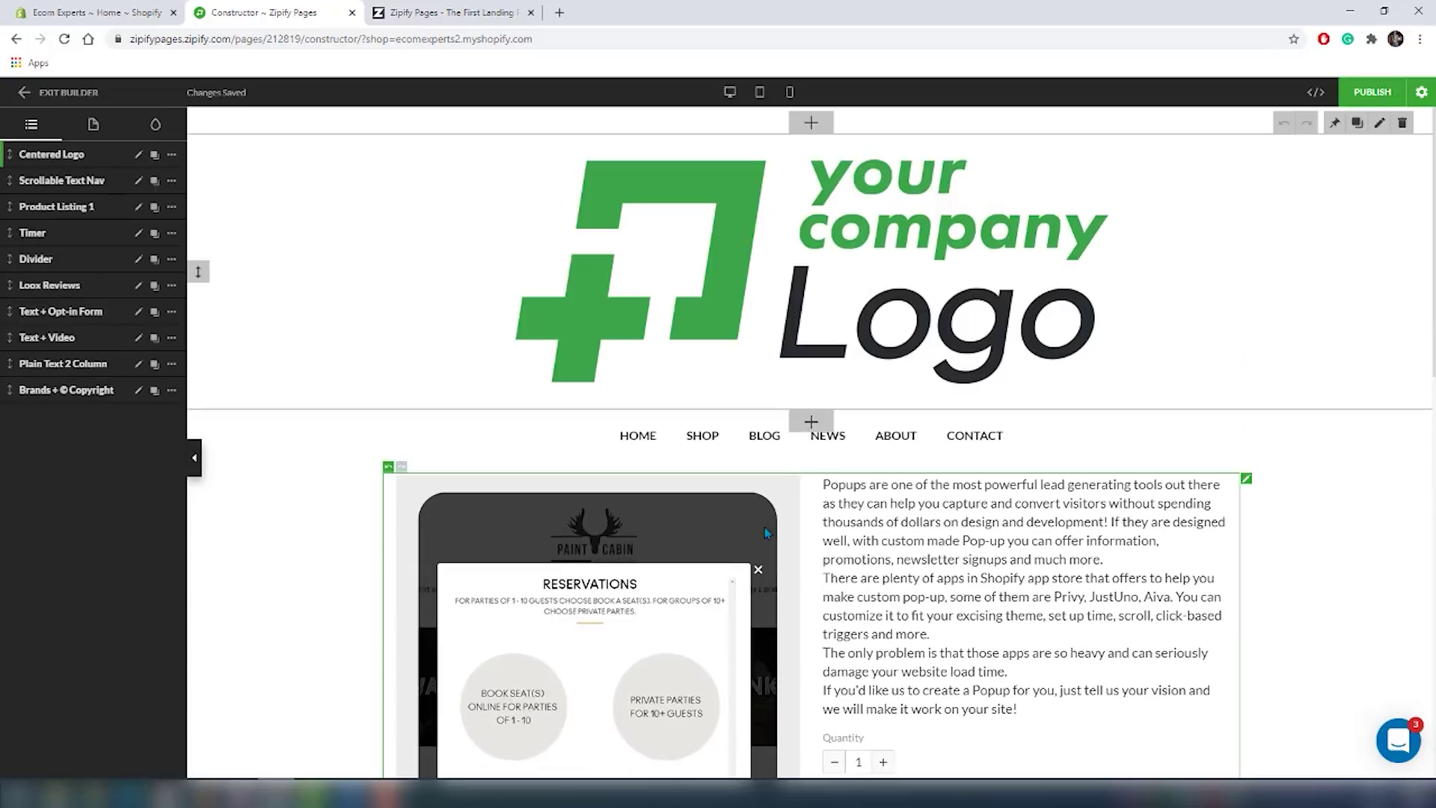
left_click(763, 218)
scroll(698, 314, "down", 1)
left_click(622, 531)
left_click(901, 750)
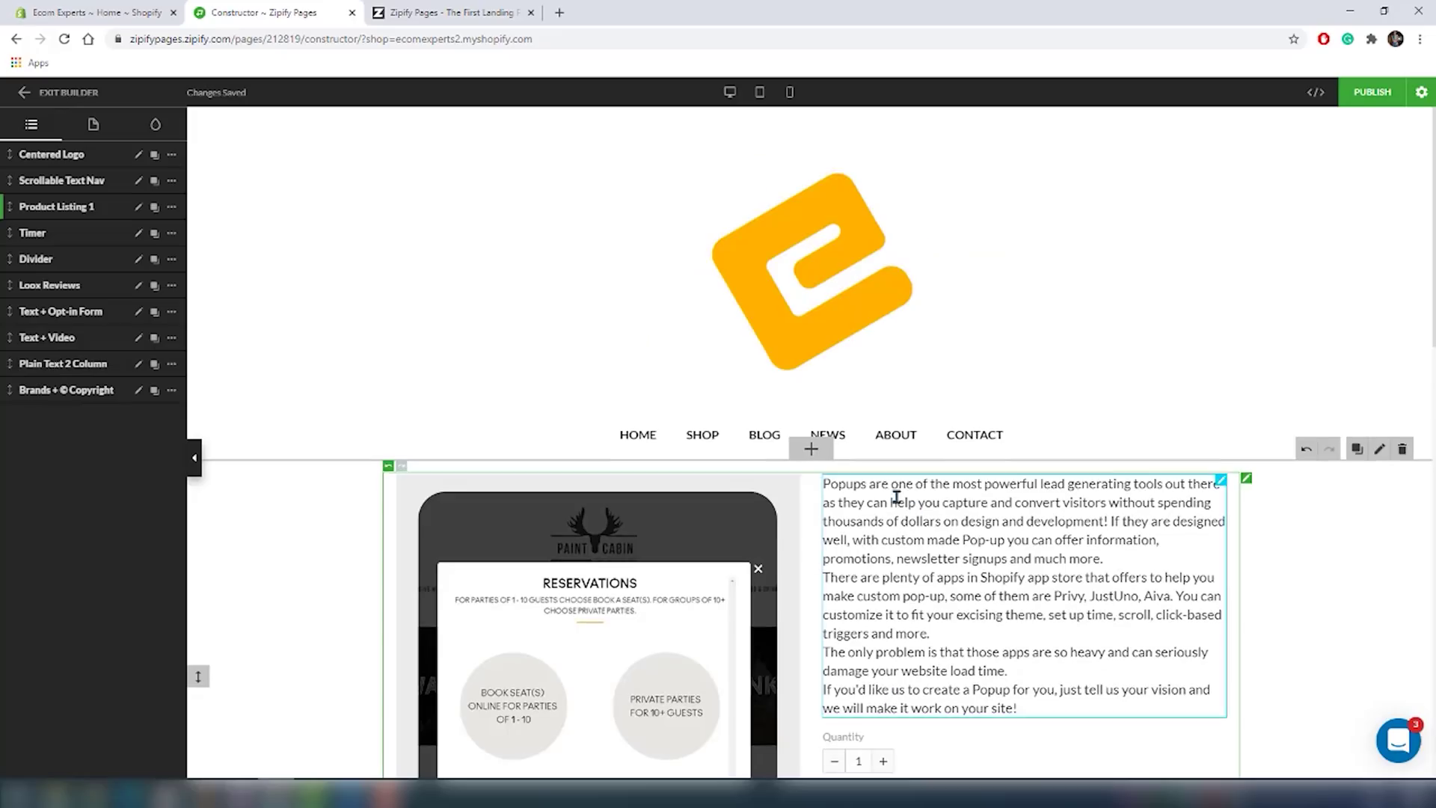
Make the form's Submit button body orange.
scroll(1350, 561, "down", 10)
scroll(1350, 561, "down", 2)
left_click(1095, 587)
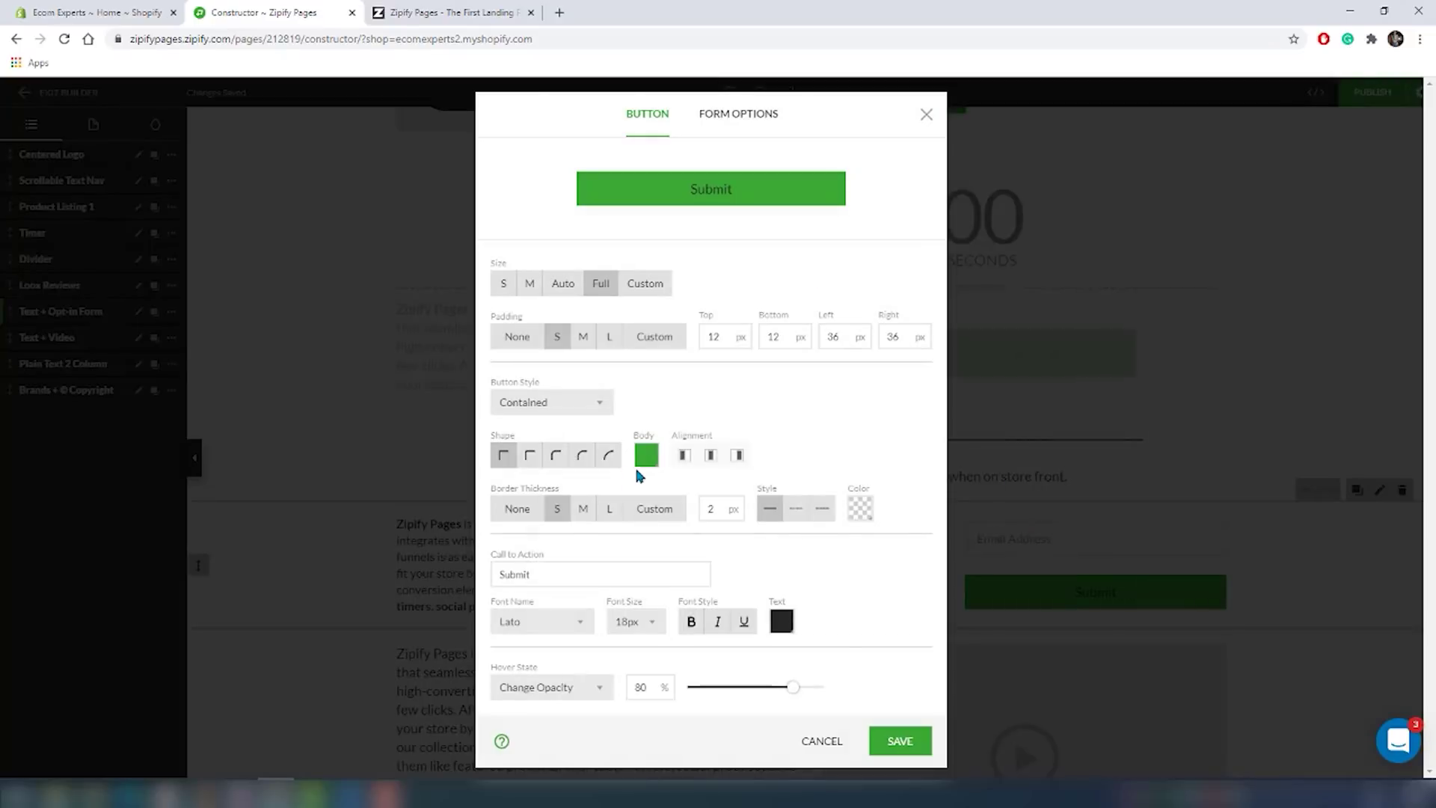
left_click(647, 454)
left_click(648, 484)
left_click(800, 664)
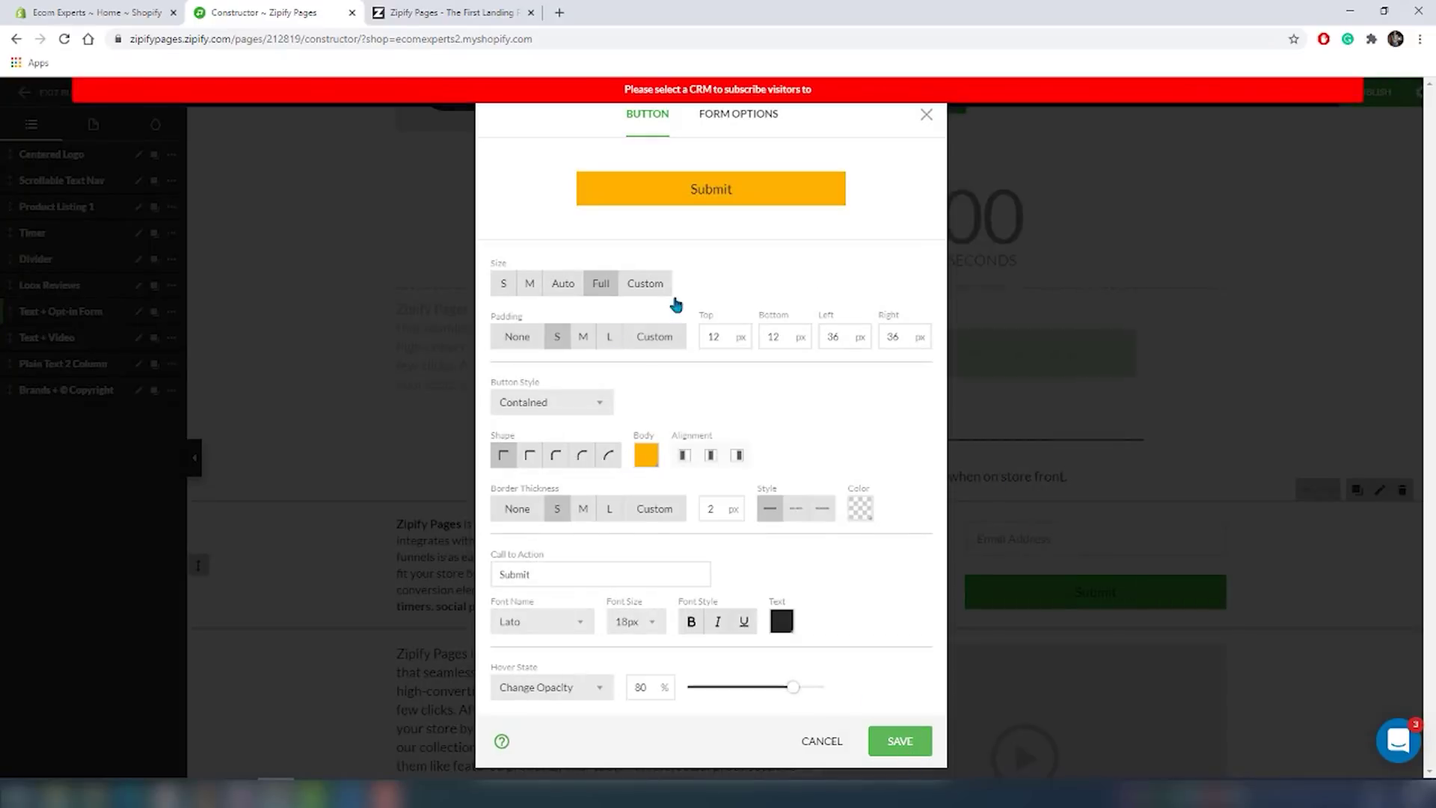
Look over the form's mailing list subscription options, then close without saving.
left_click(739, 114)
left_click(629, 234)
left_click(497, 262)
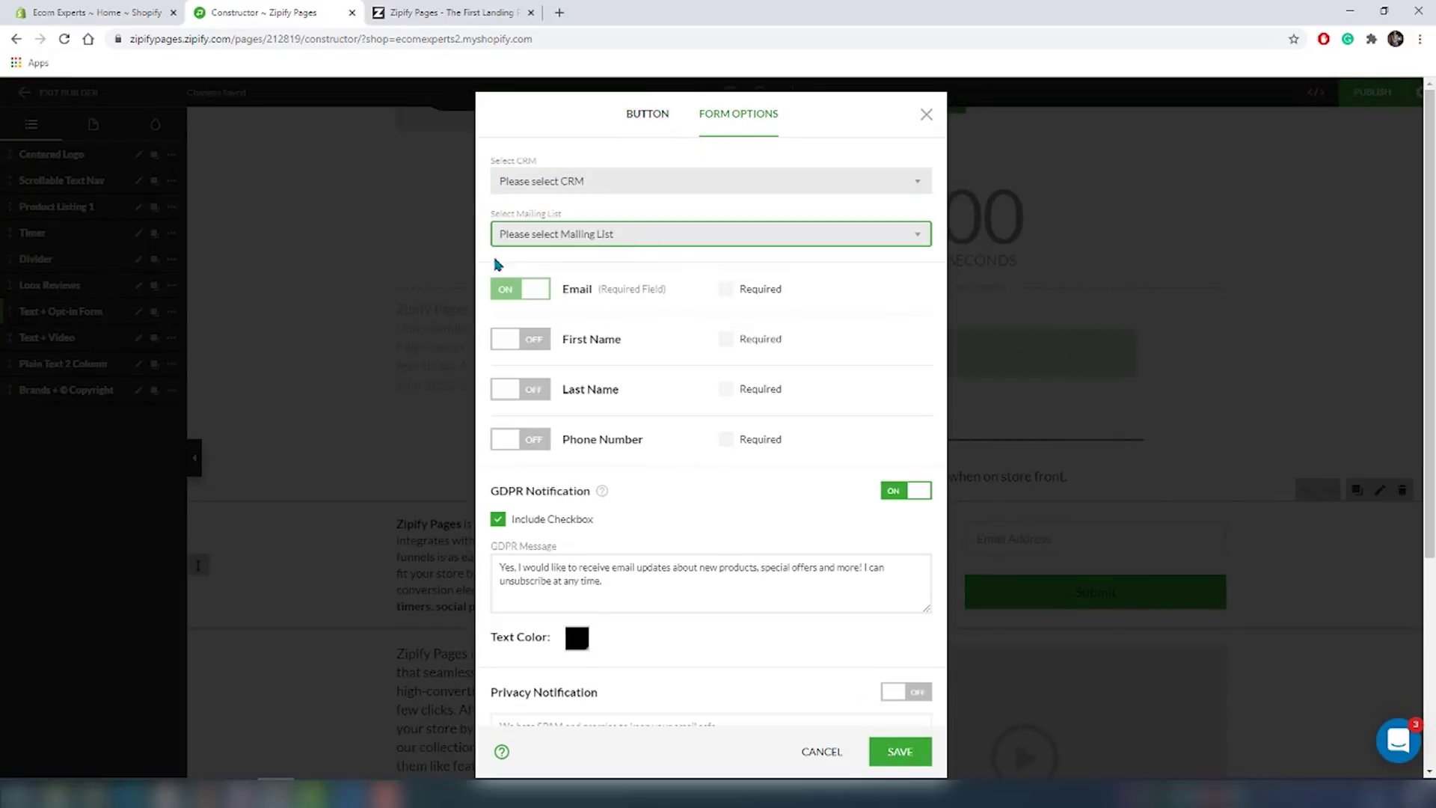
left_click(821, 751)
Insert a Headline + Divider block for INGREDIENTS above the testimonials.
scroll(763, 545, "down", 5)
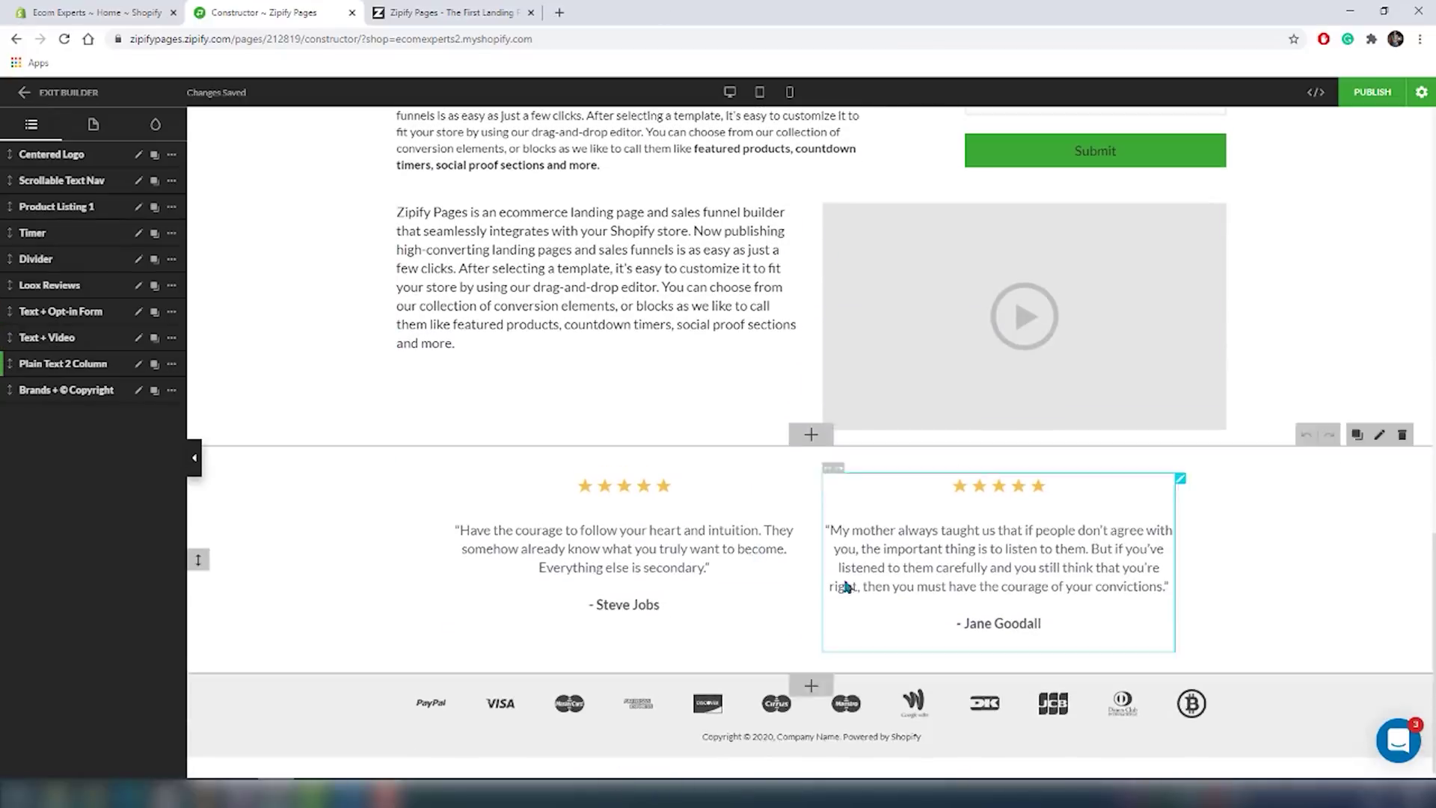
left_click(811, 465)
left_click(450, 218)
left_click(761, 194)
Insert a Headline / Line of Text block above the text-and-video section.
scroll(690, 492, "up", 5)
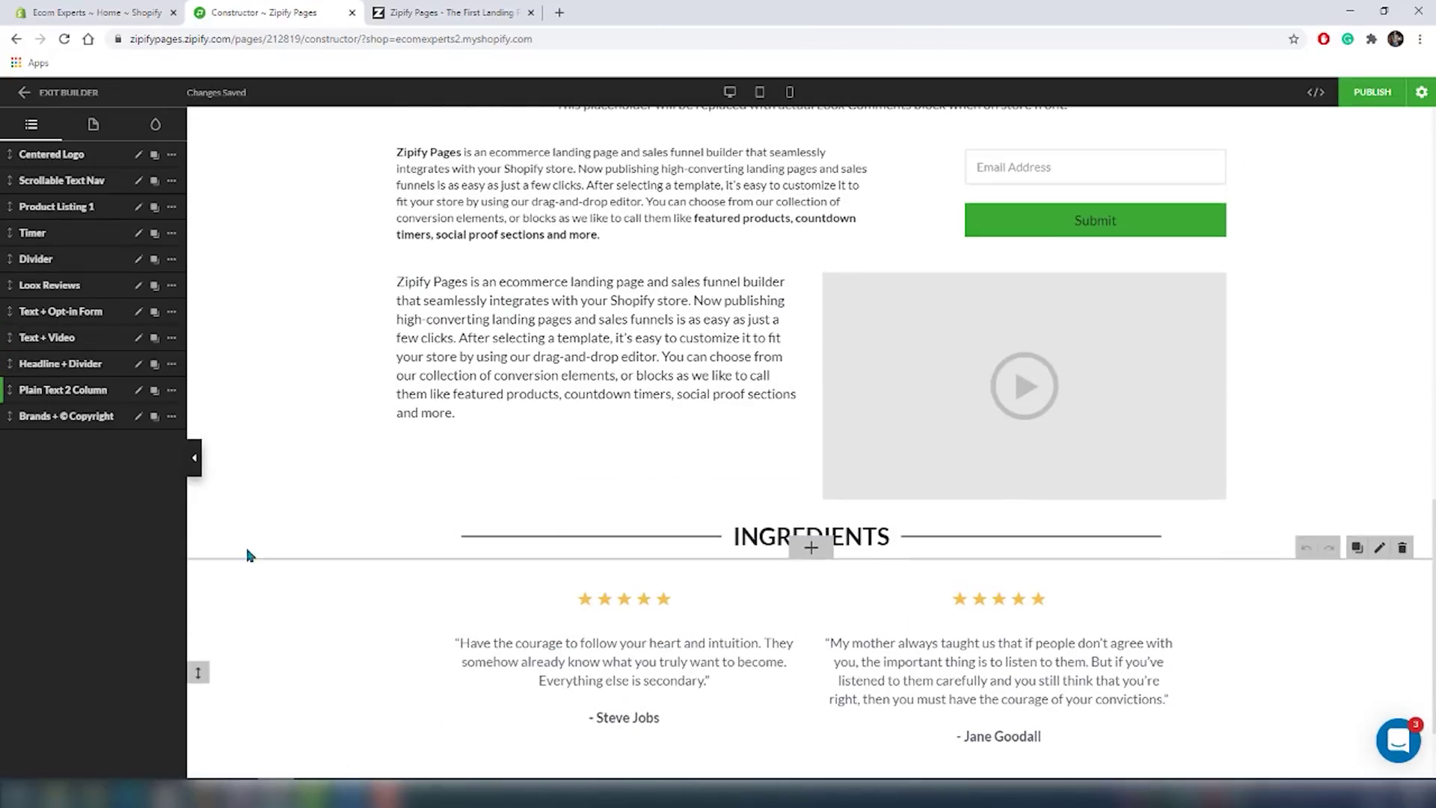
scroll(689, 492, "up", 1)
left_click(811, 453)
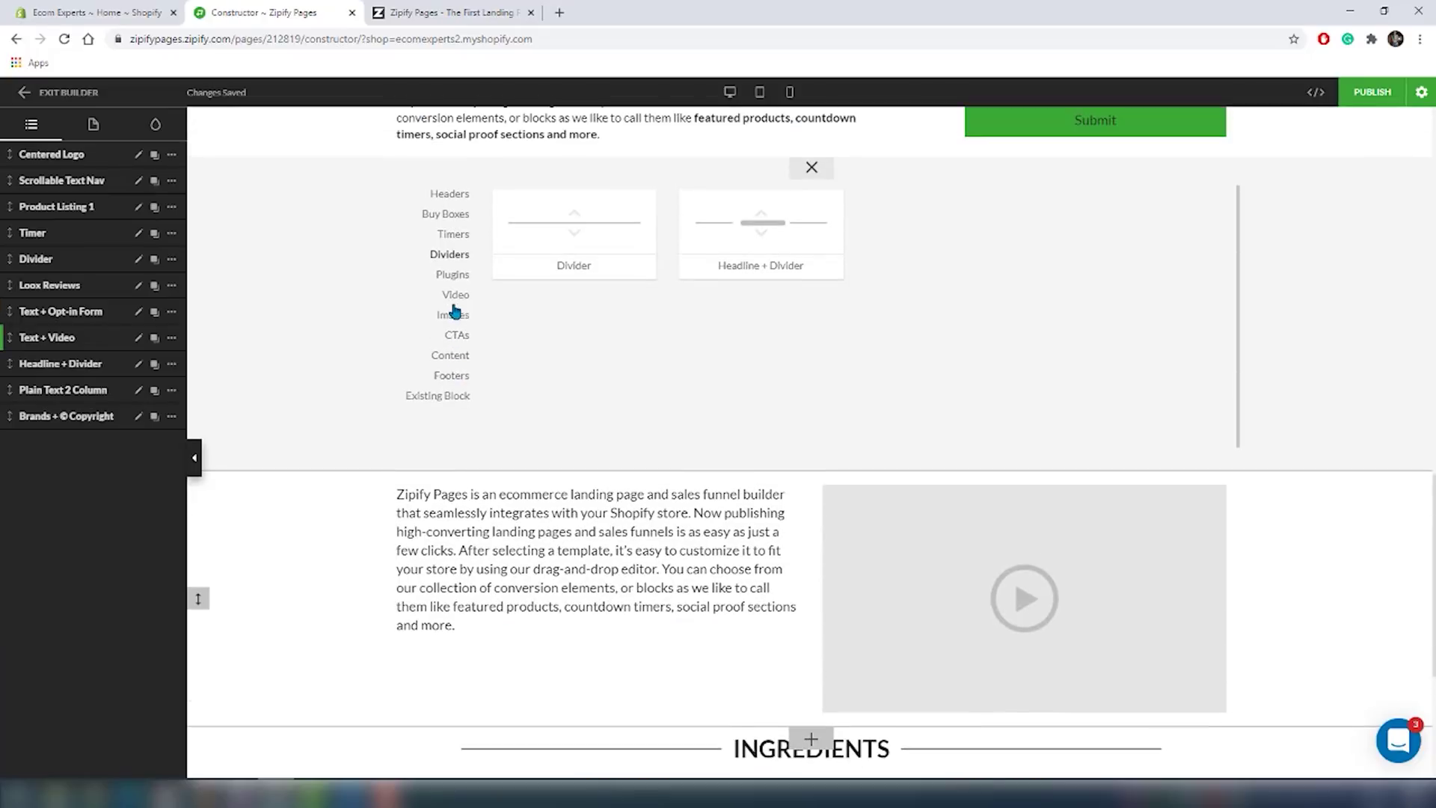
left_click(459, 360)
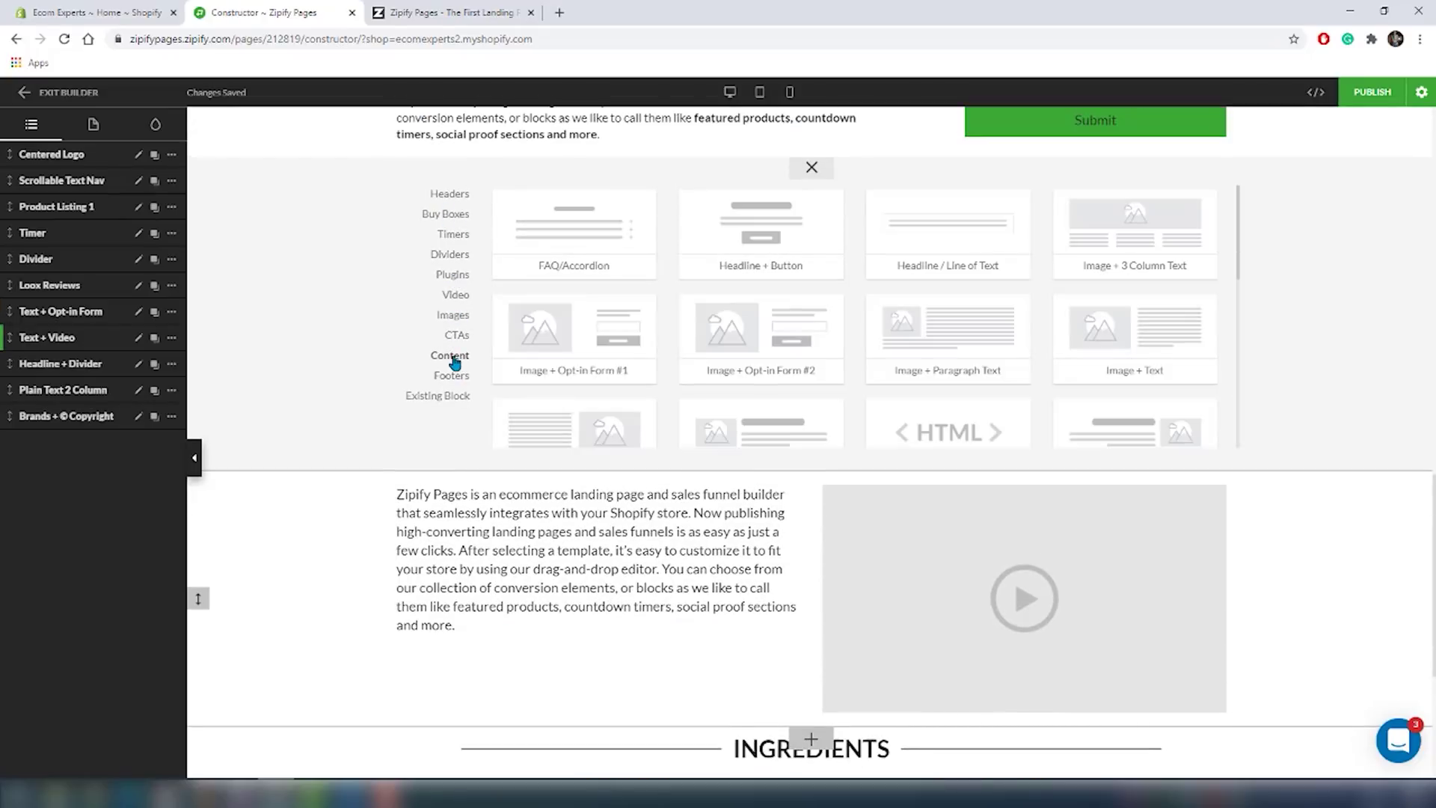
left_click(916, 241)
scroll(623, 596, "up", 10)
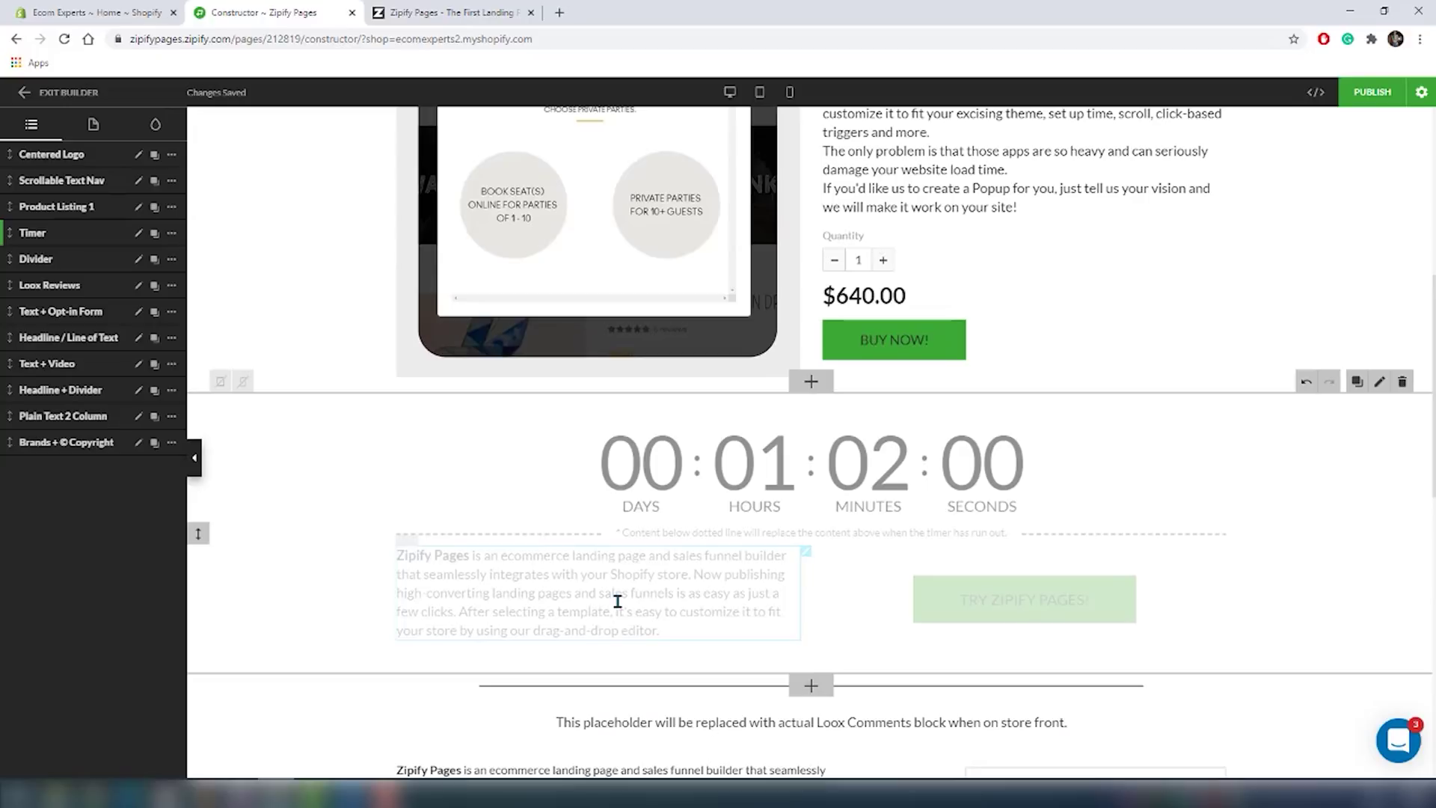
left_click(1373, 90)
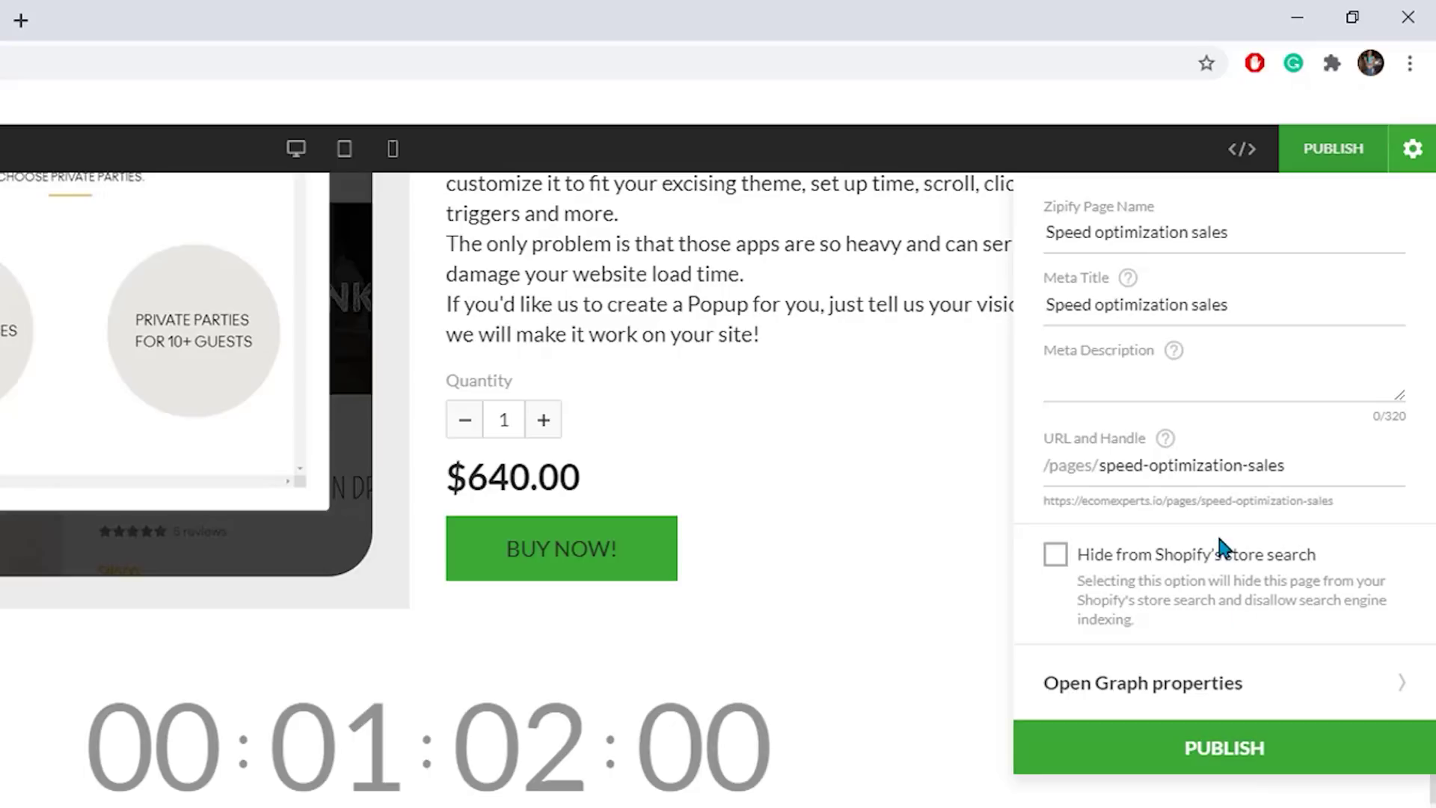
left_click(1335, 468)
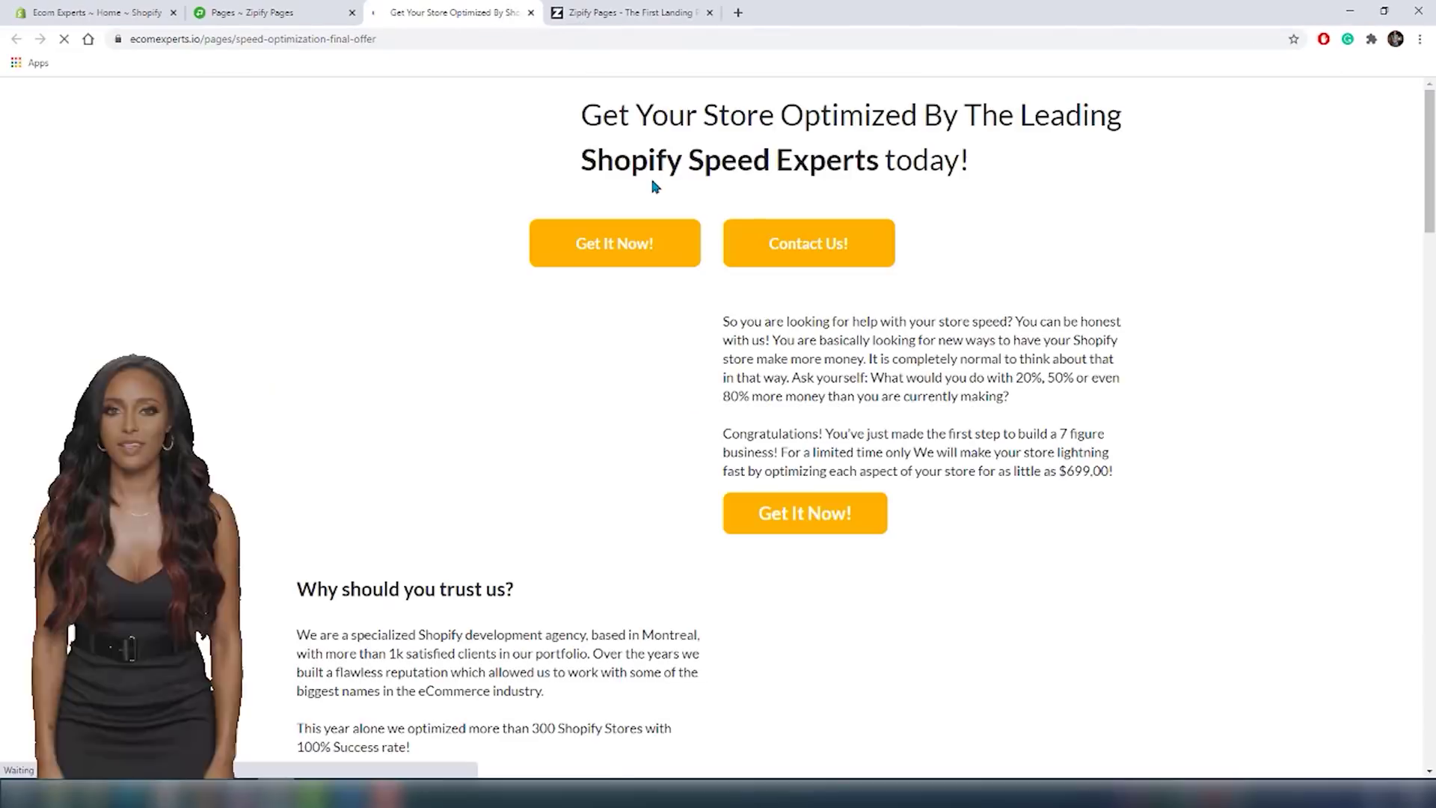
Scroll down through the live speed optimization sales page on the storefront.
scroll(1253, 523, "down", 4)
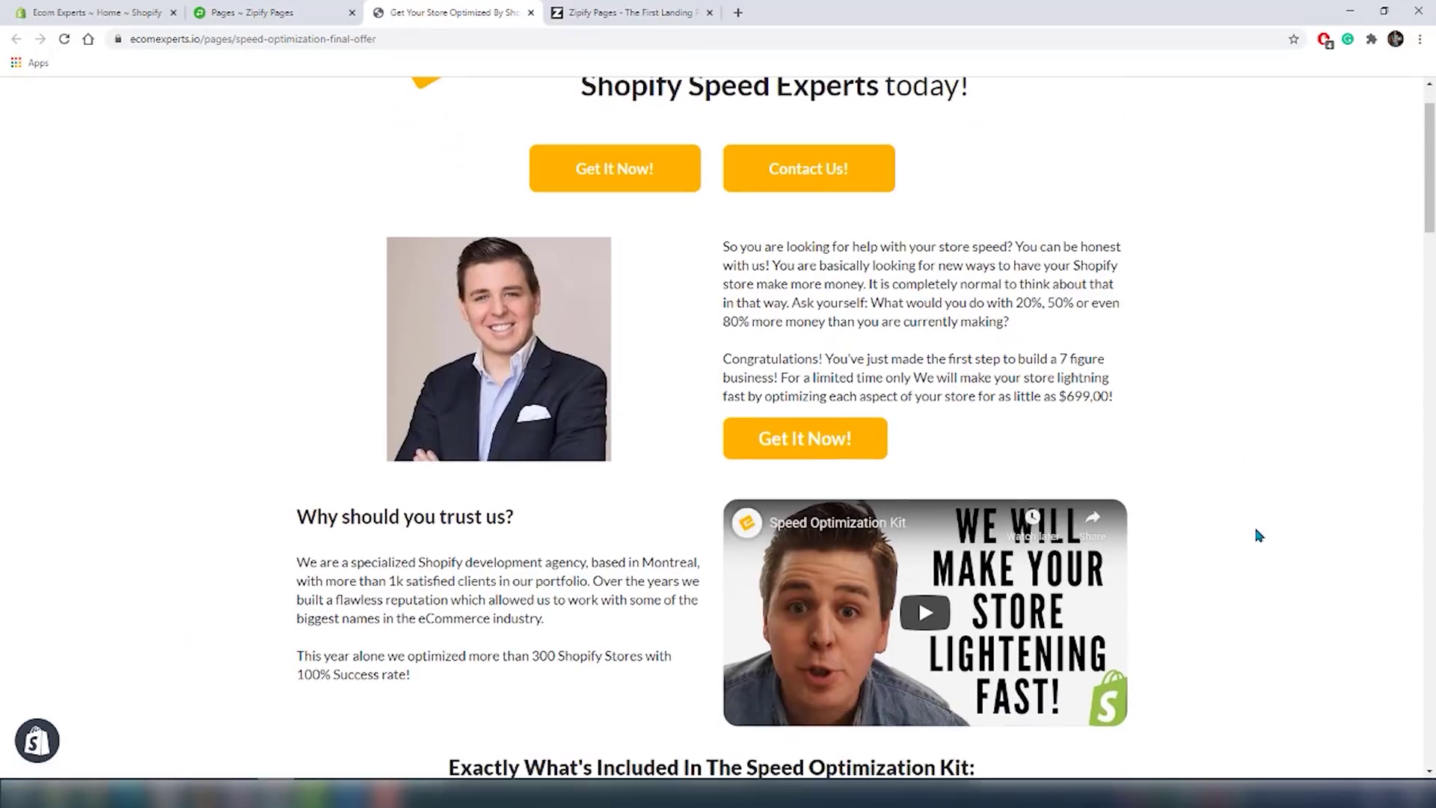
scroll(1114, 615, "down", 11)
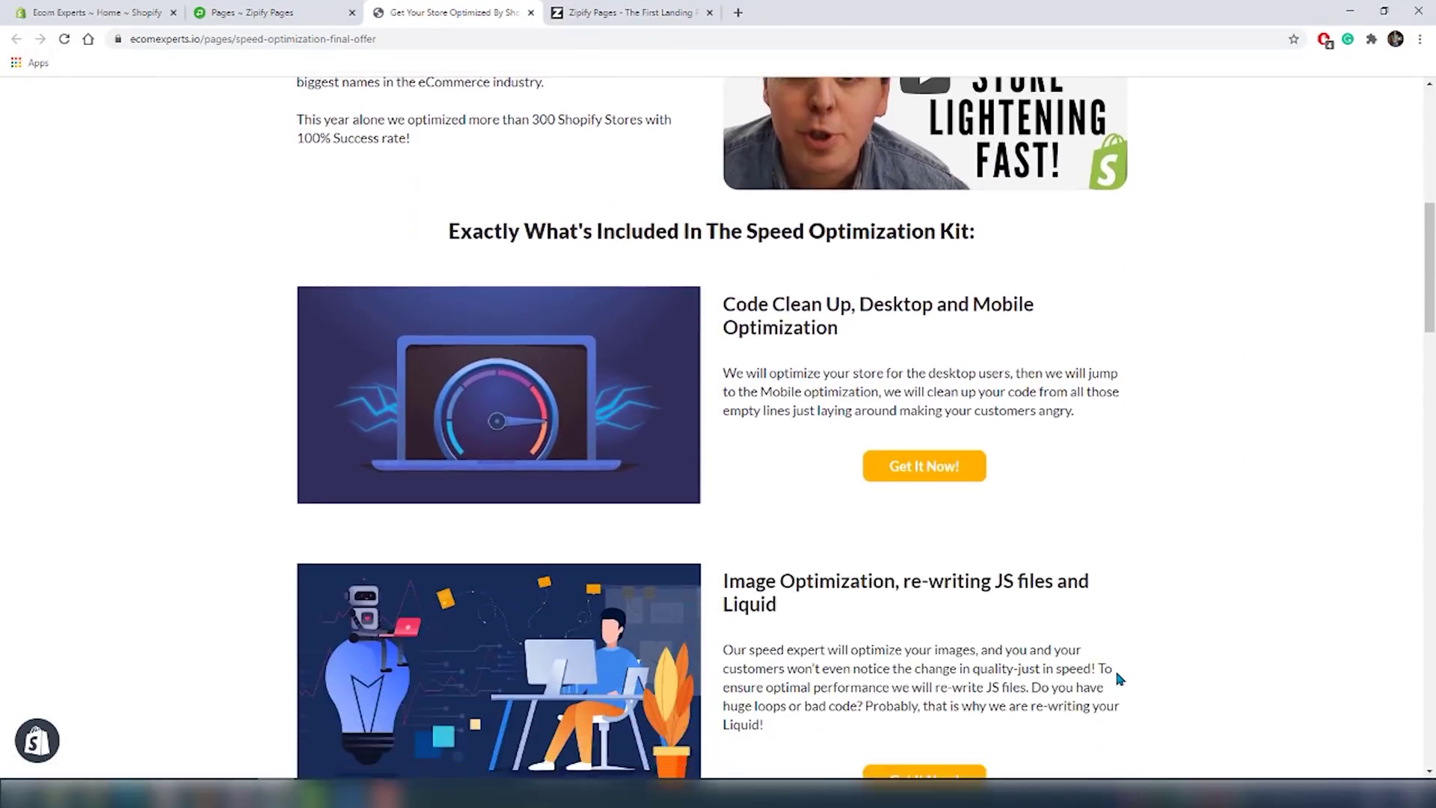
scroll(1120, 662, "down", 14)
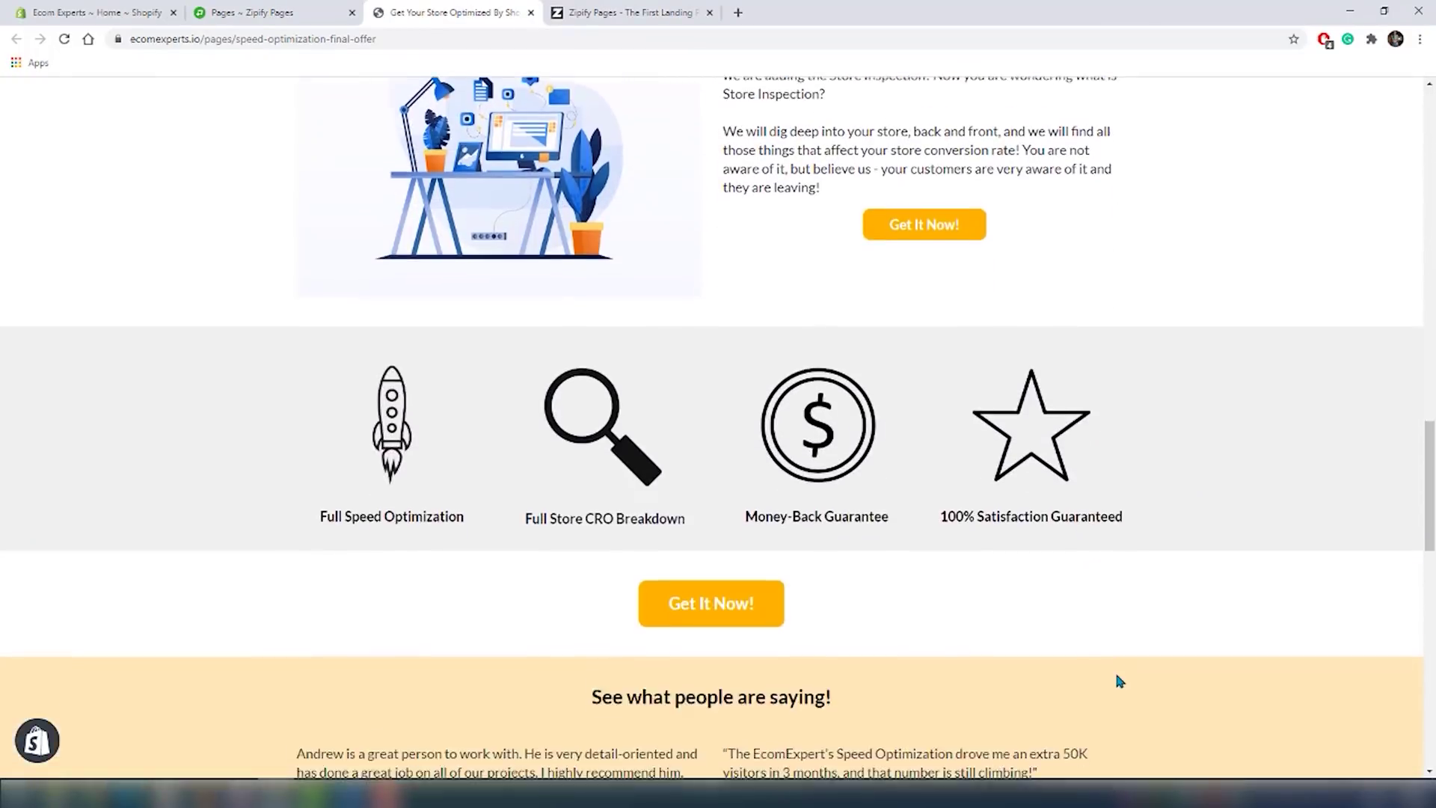
scroll(1122, 673, "down", 7)
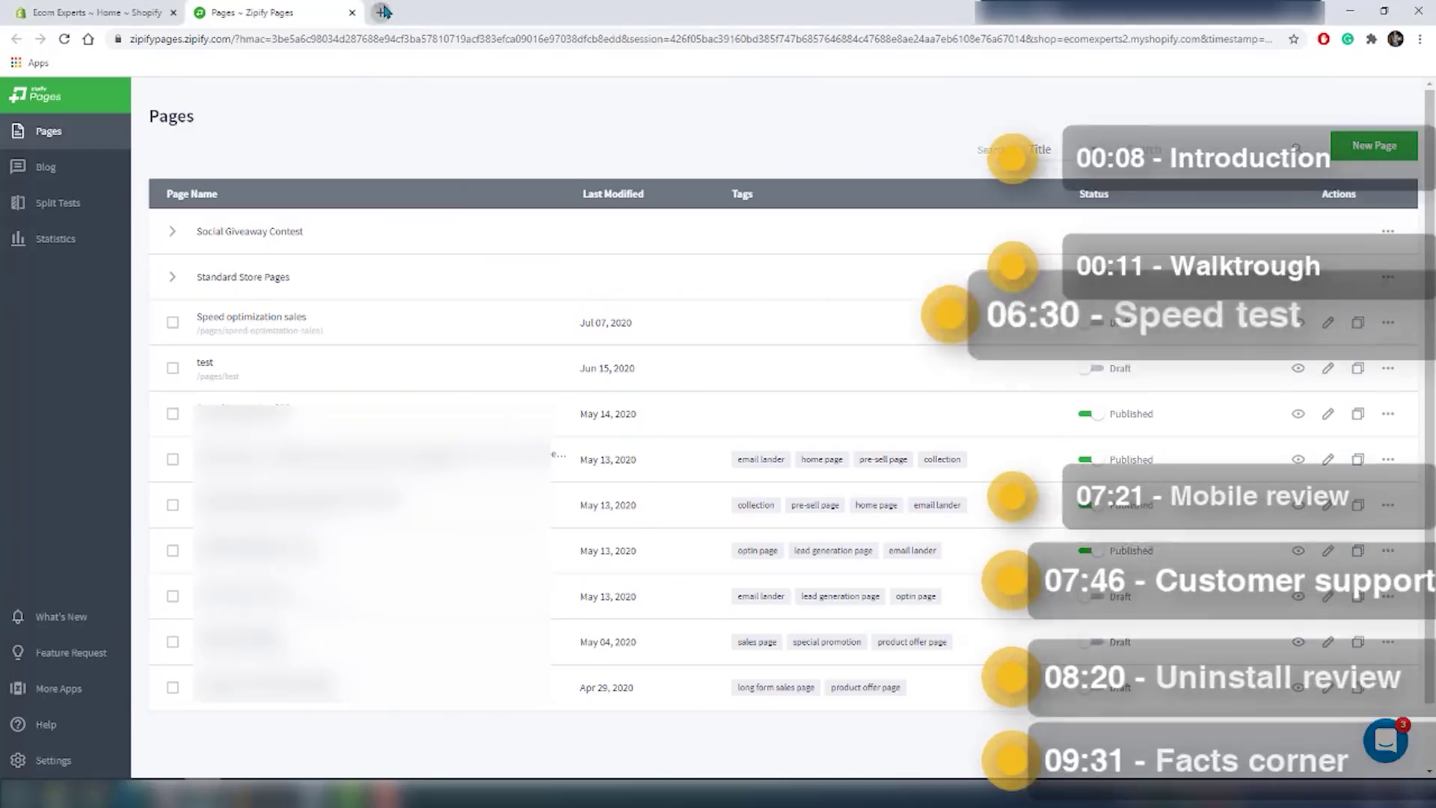
key("ctrl+t")
type("testmystorespeed.com")
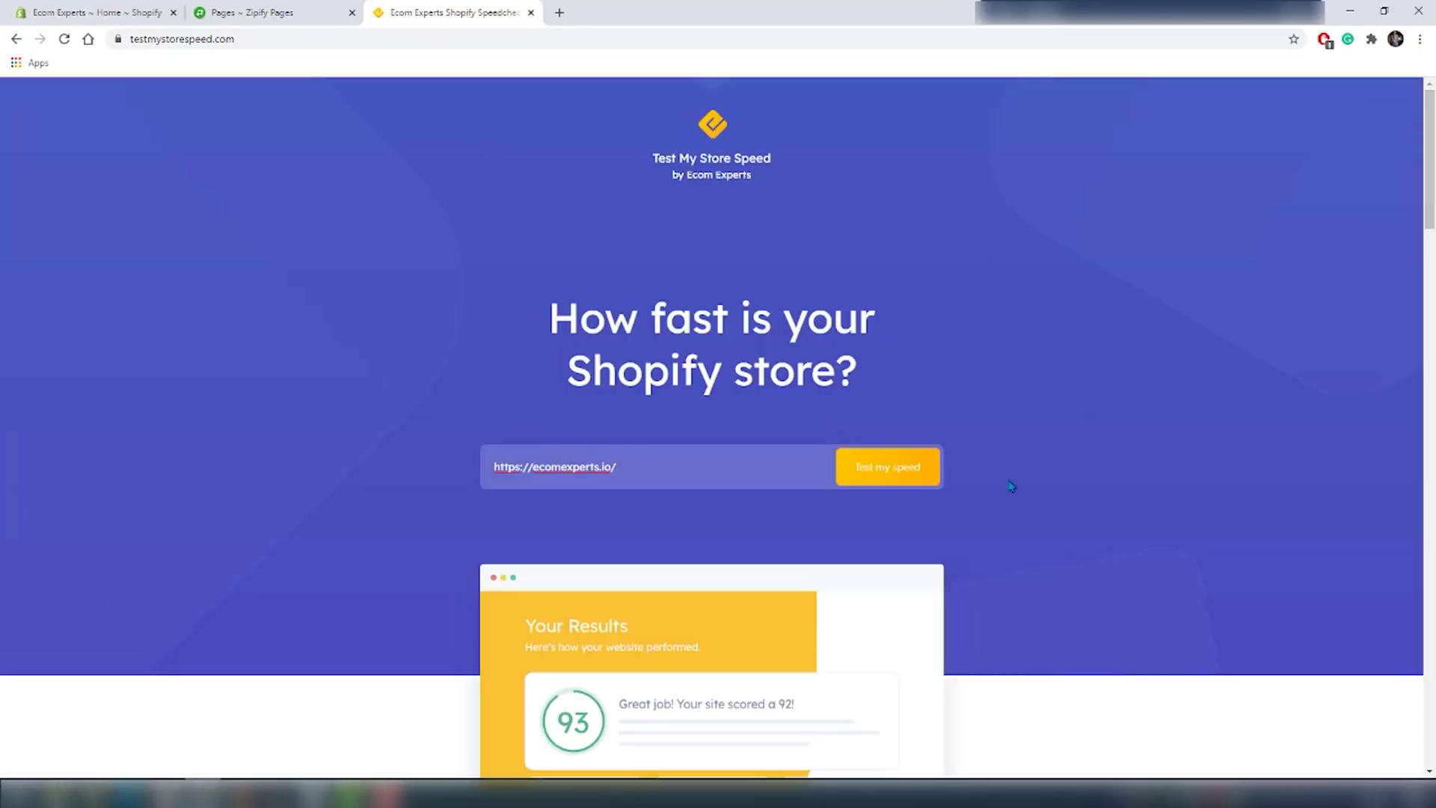
left_click(911, 481)
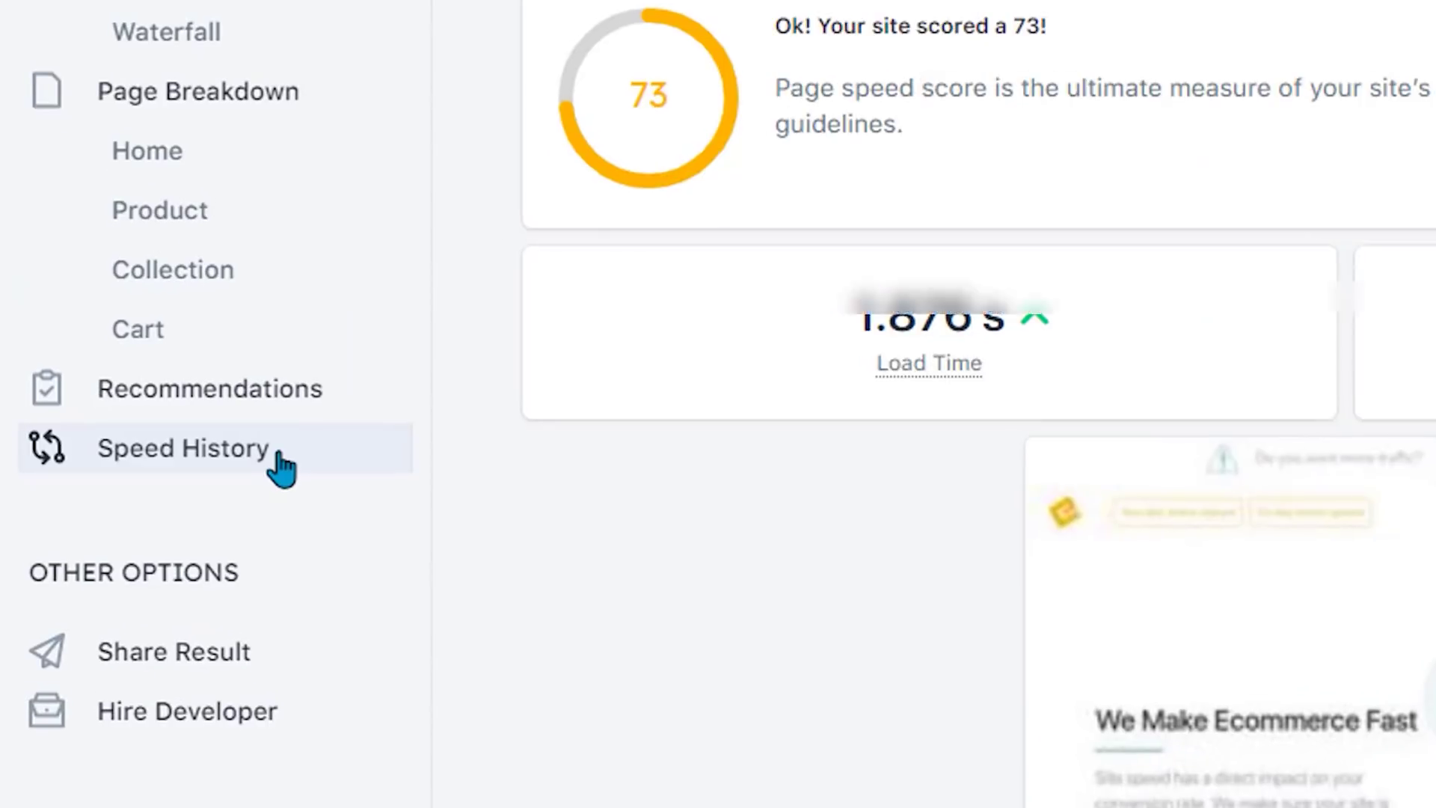
Compare the 6:43:02 PM and 6:51:27 PM runs in the store's speed history.
left_click(112, 443)
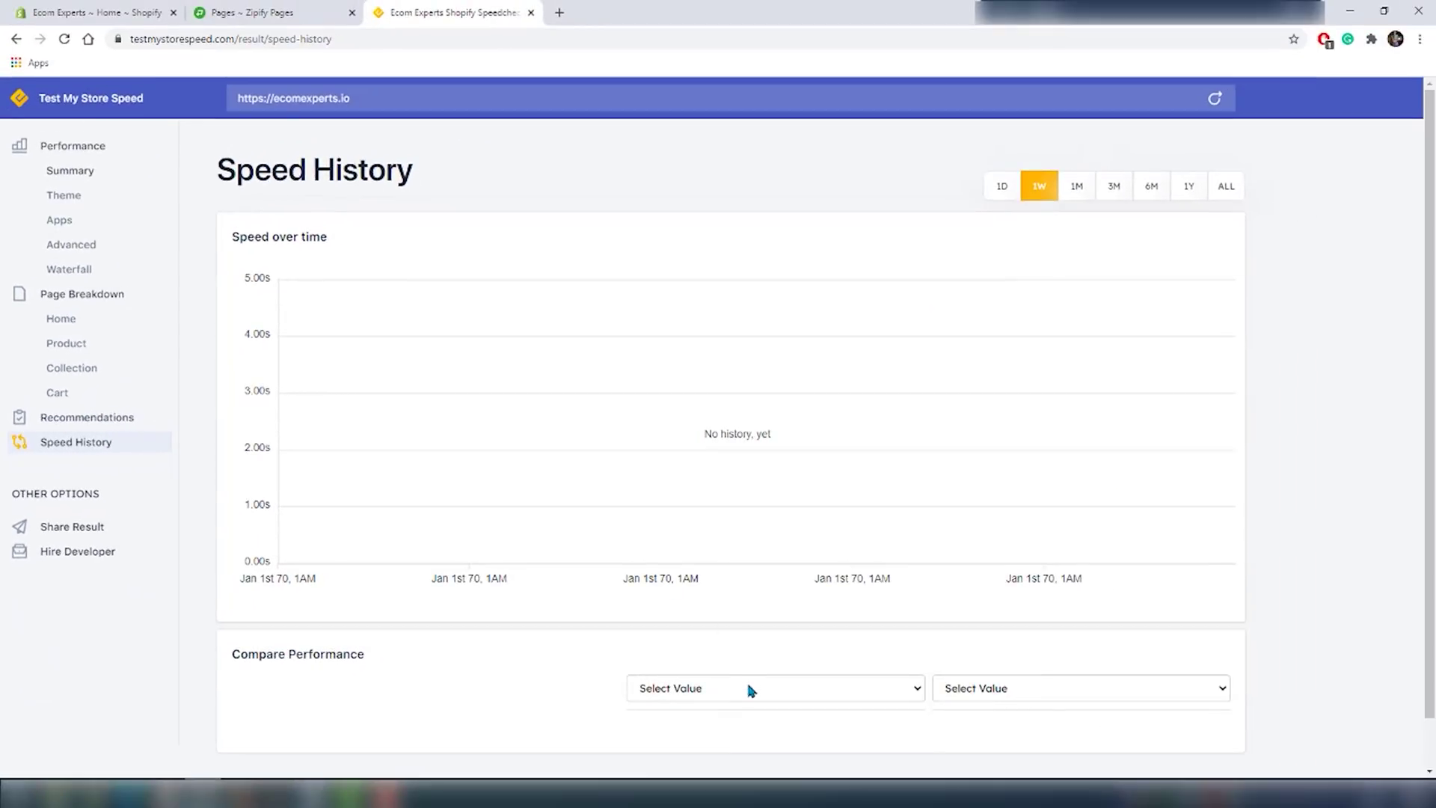
left_click(751, 690)
left_click(750, 718)
left_click(1047, 688)
left_click(1026, 734)
scroll(1036, 743, "down", 5)
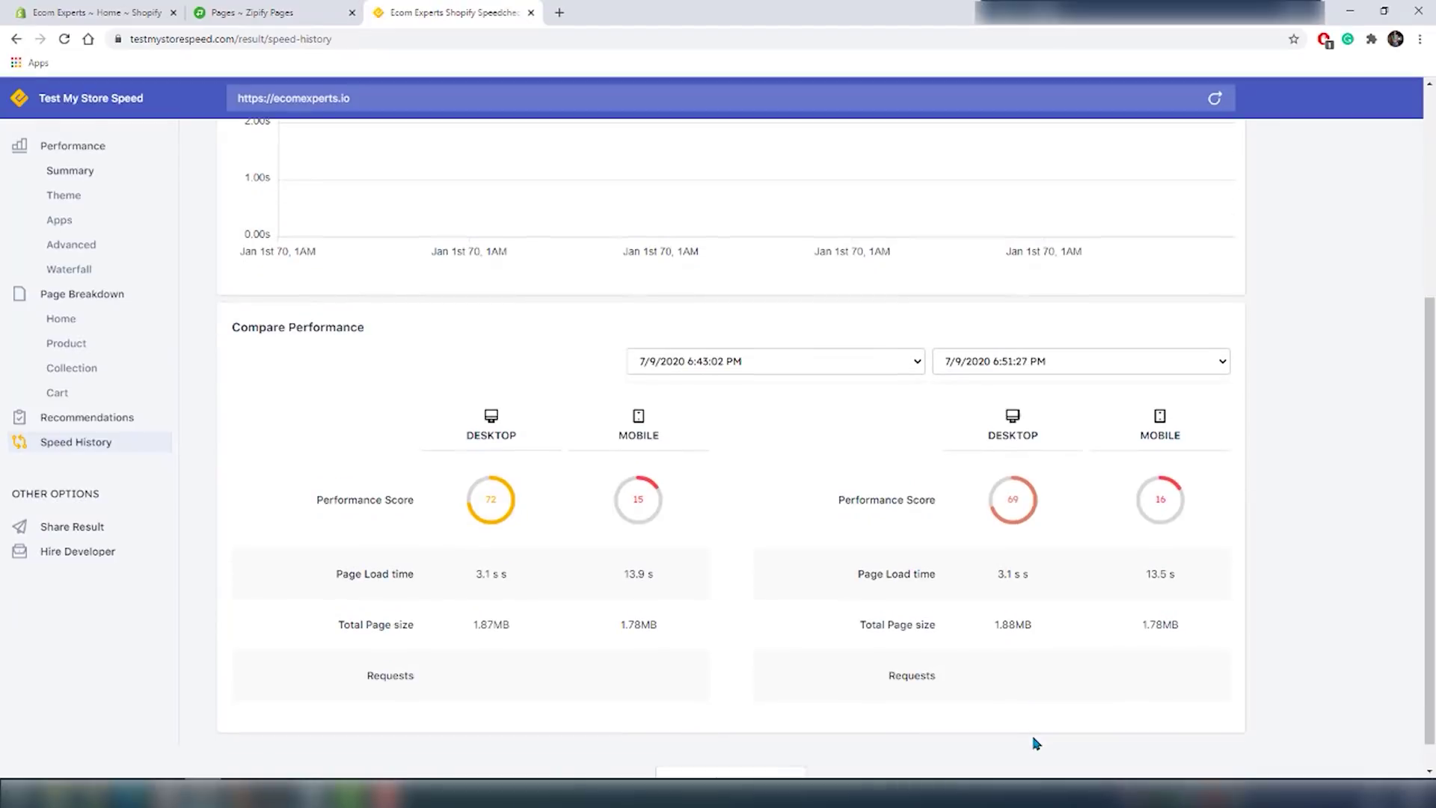
scroll(1036, 742, "down", 1)
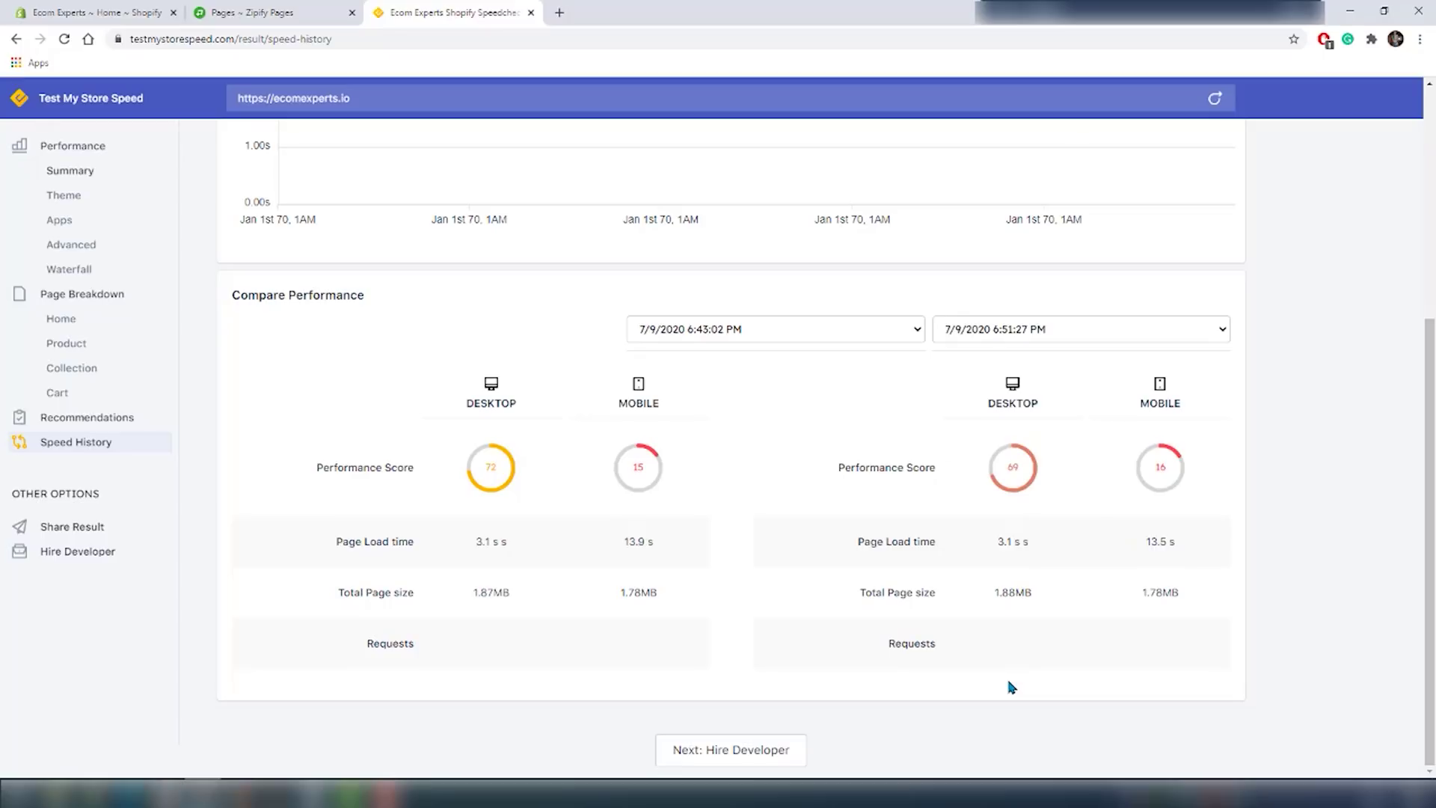
Scroll through the speed test's performance summary.
left_click(74, 172)
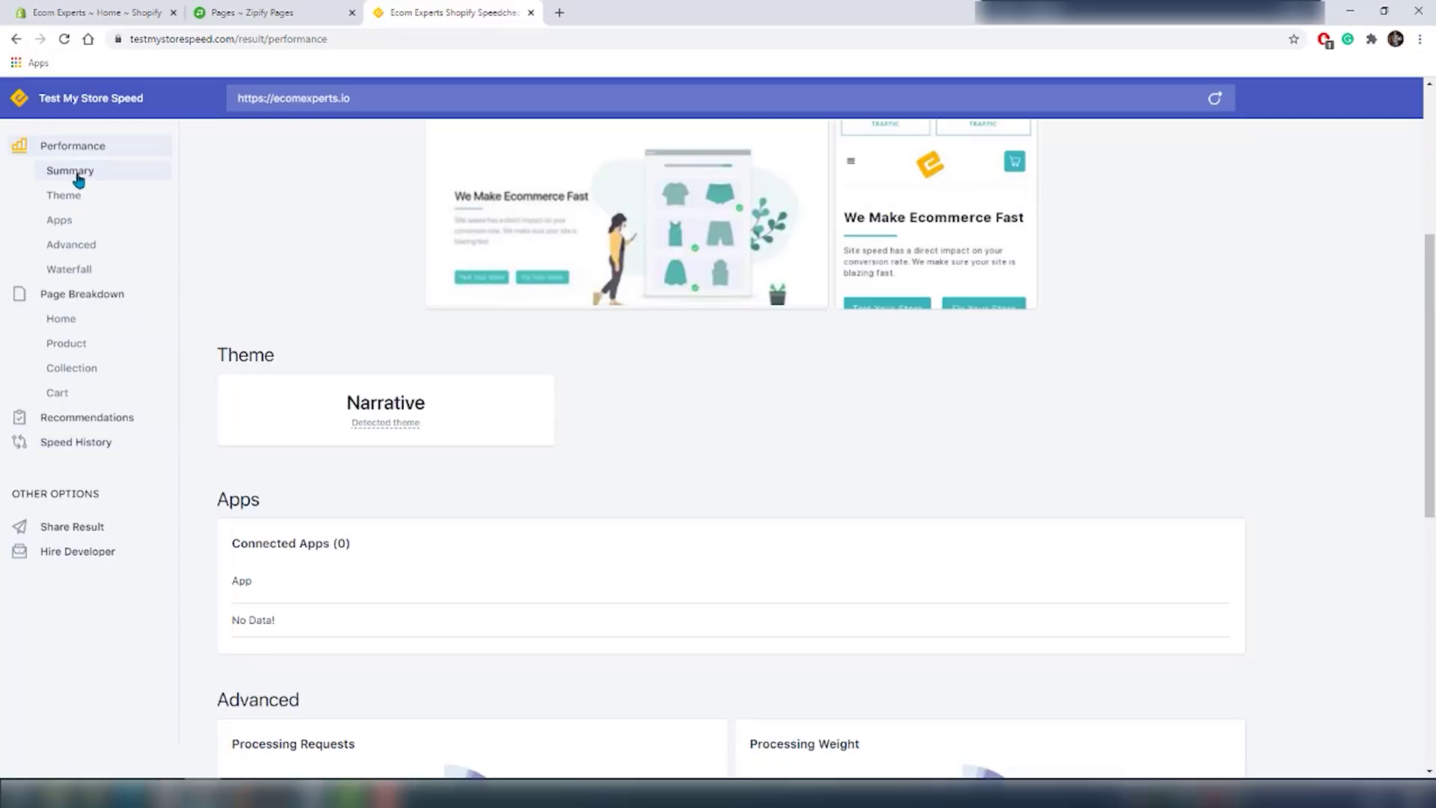
scroll(401, 529, "down", 6)
scroll(395, 536, "down", 15)
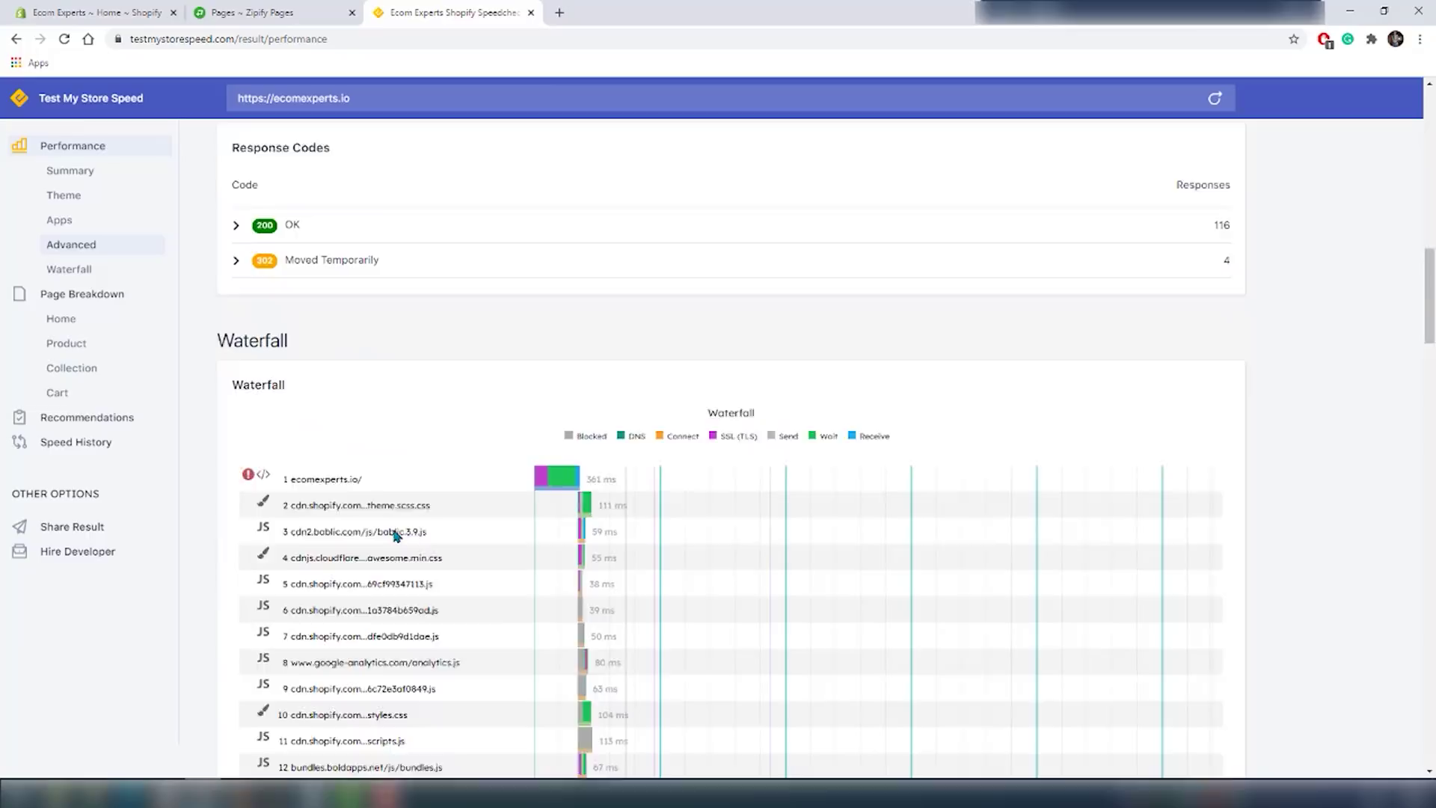
scroll(395, 543, "down", 14)
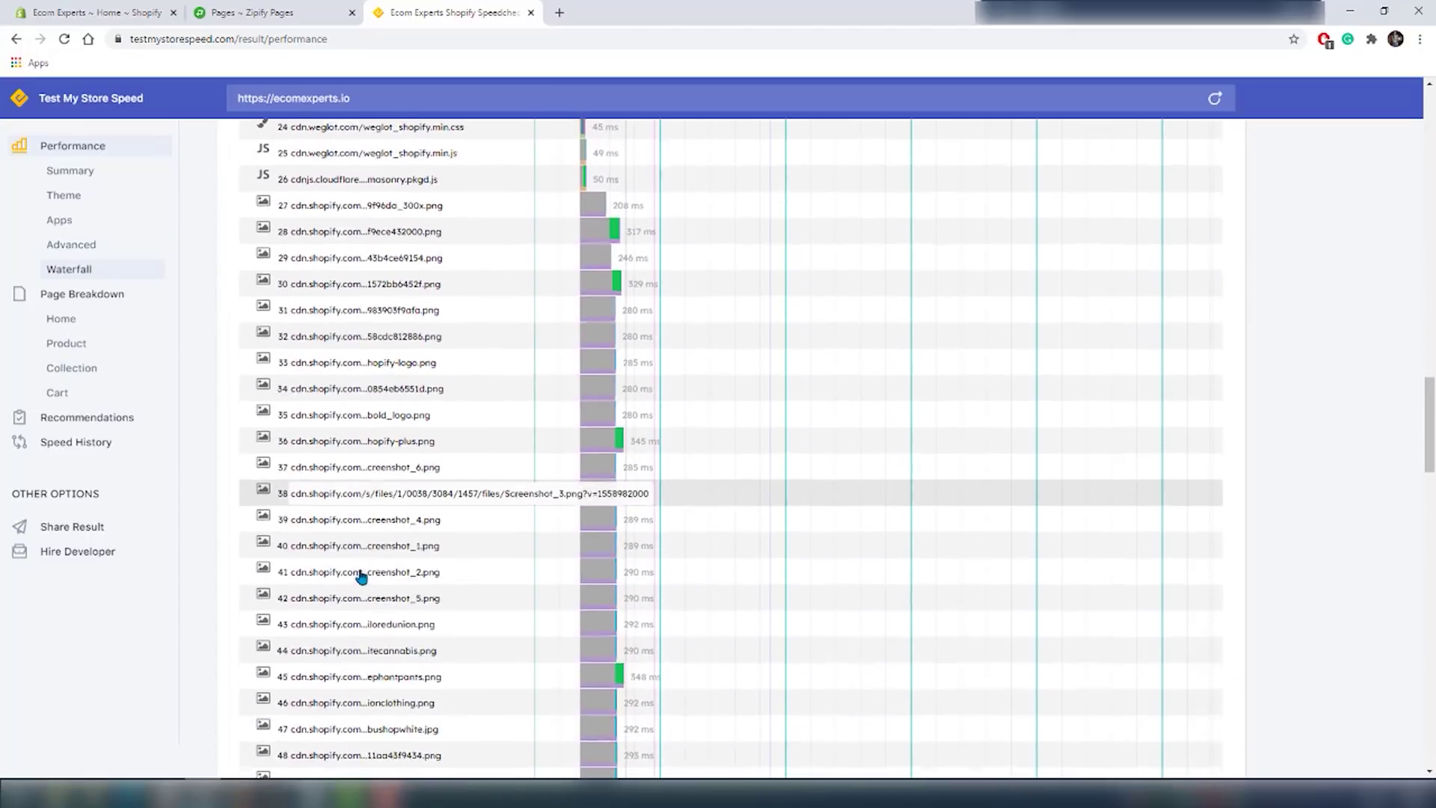
scroll(361, 576, "down", 3)
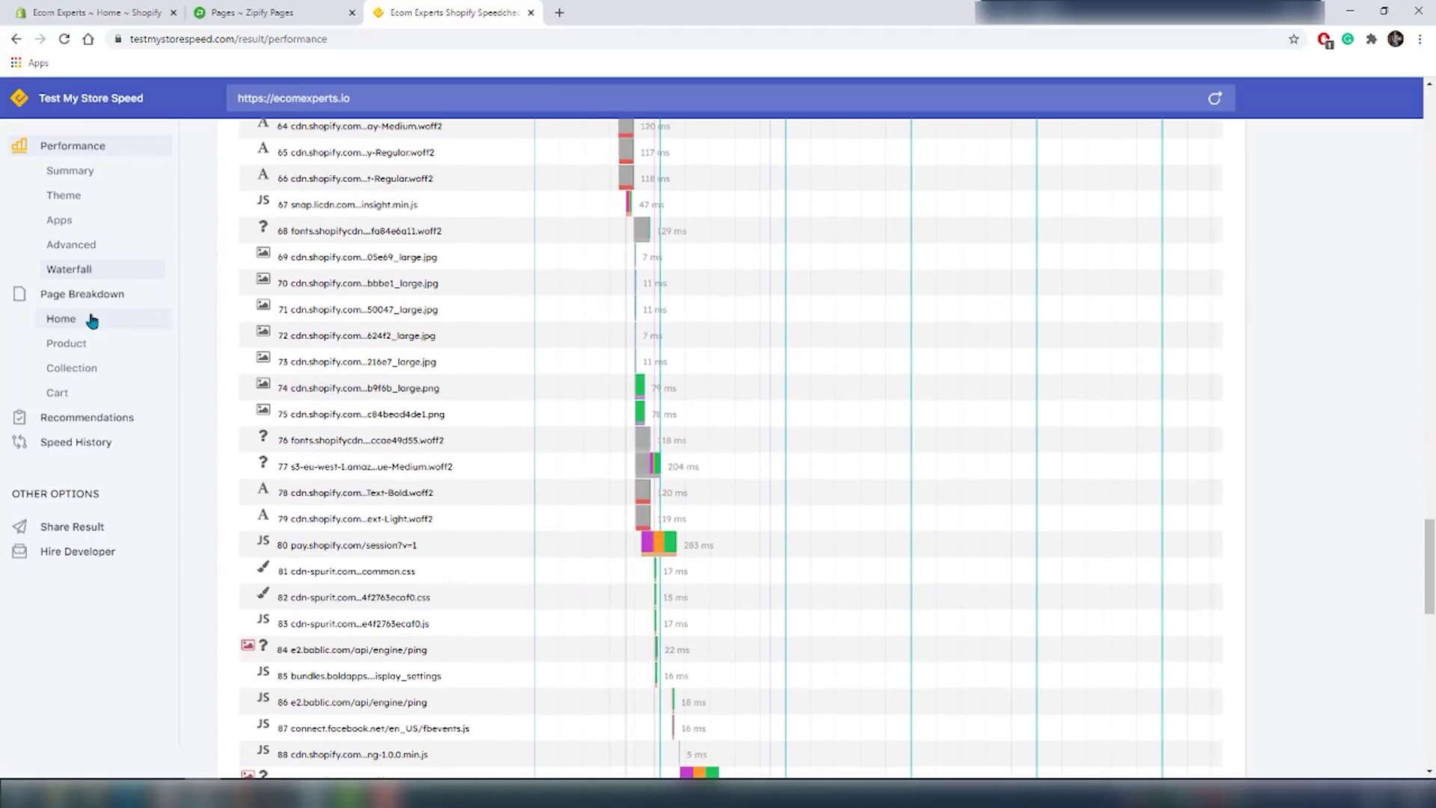
Review the per-page speed breakdown and the Product page's desktop and mobile recommendations.
left_click(89, 318)
scroll(510, 434, "down", 10)
scroll(632, 493, "down", 15)
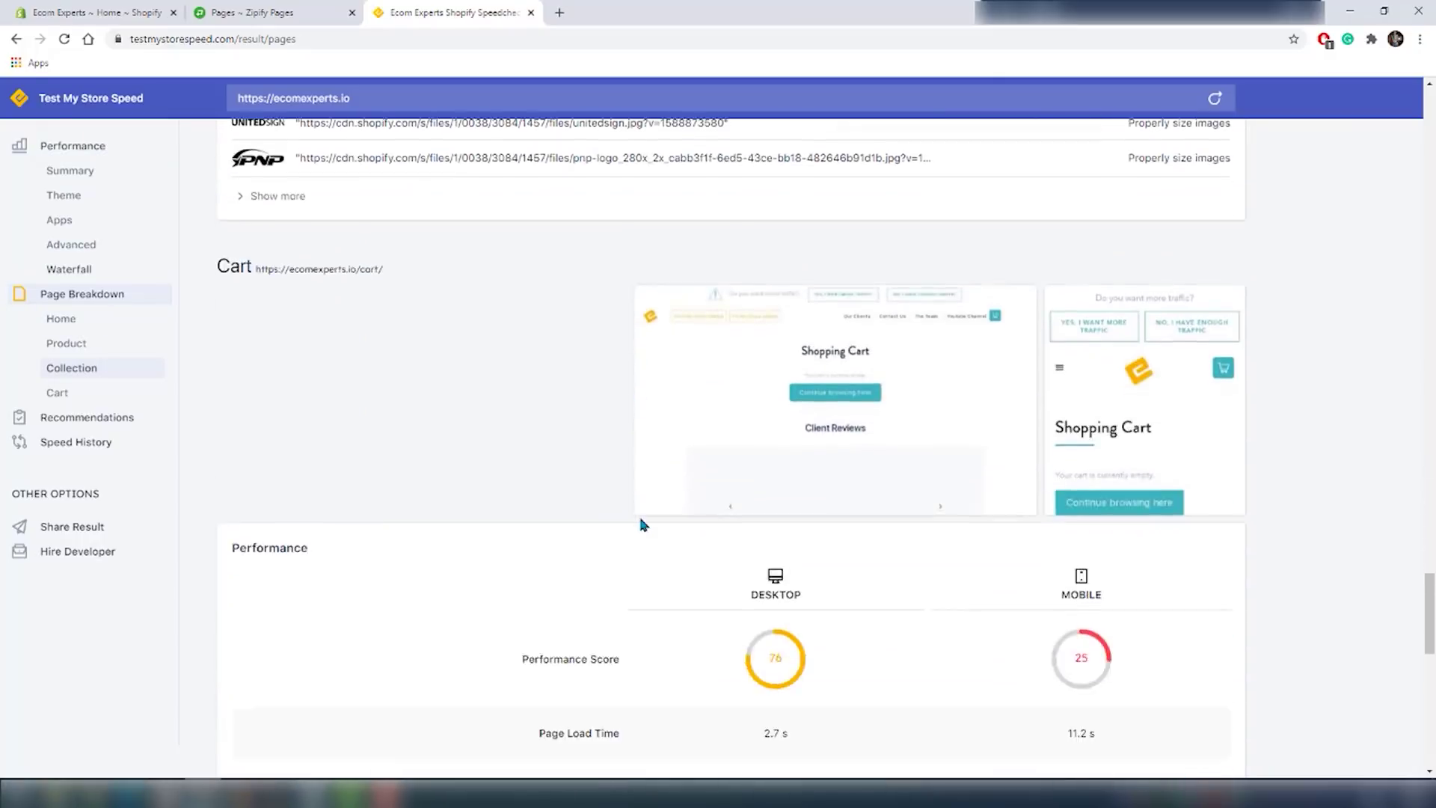
left_click(80, 423)
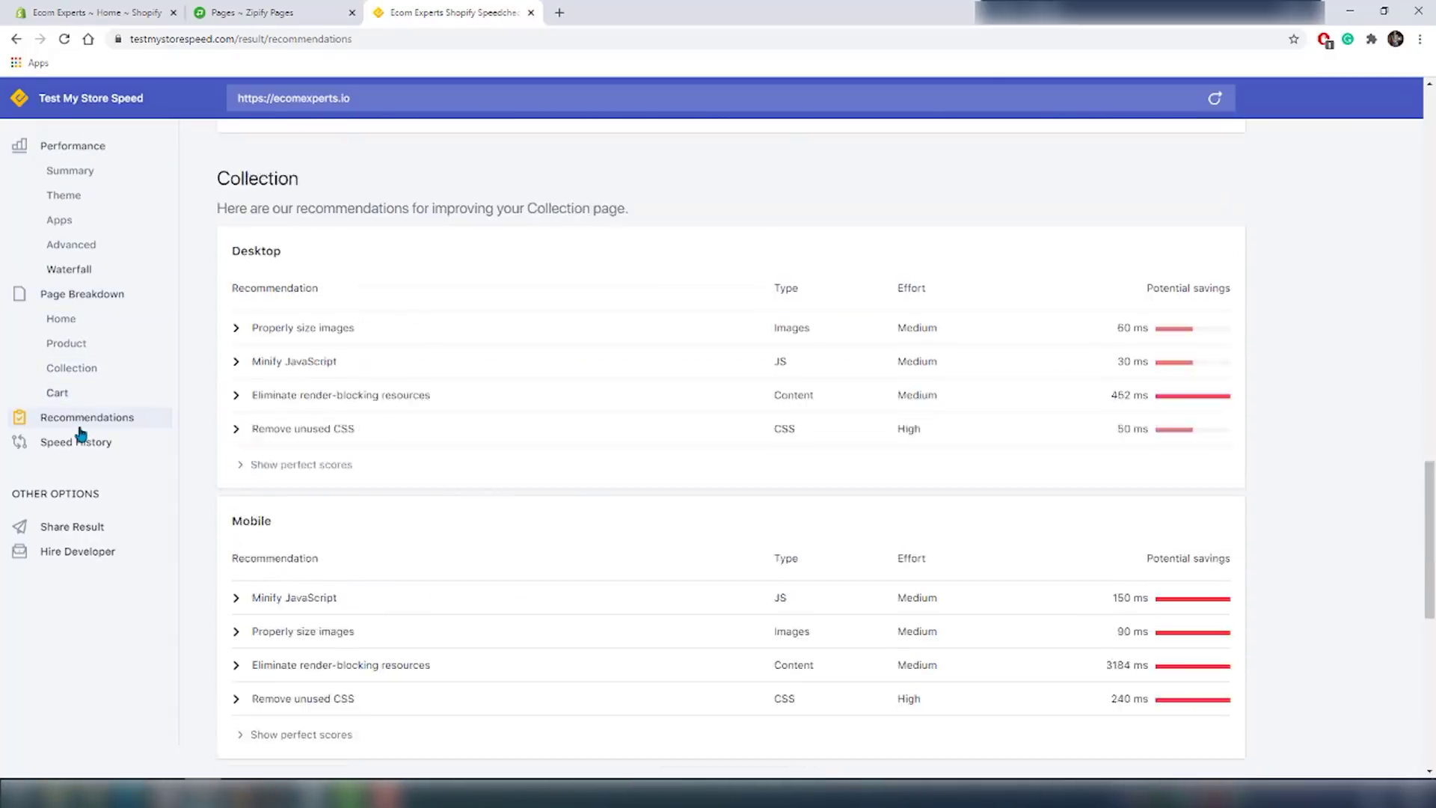
scroll(411, 606, "down", 15)
scroll(425, 652, "down", 20)
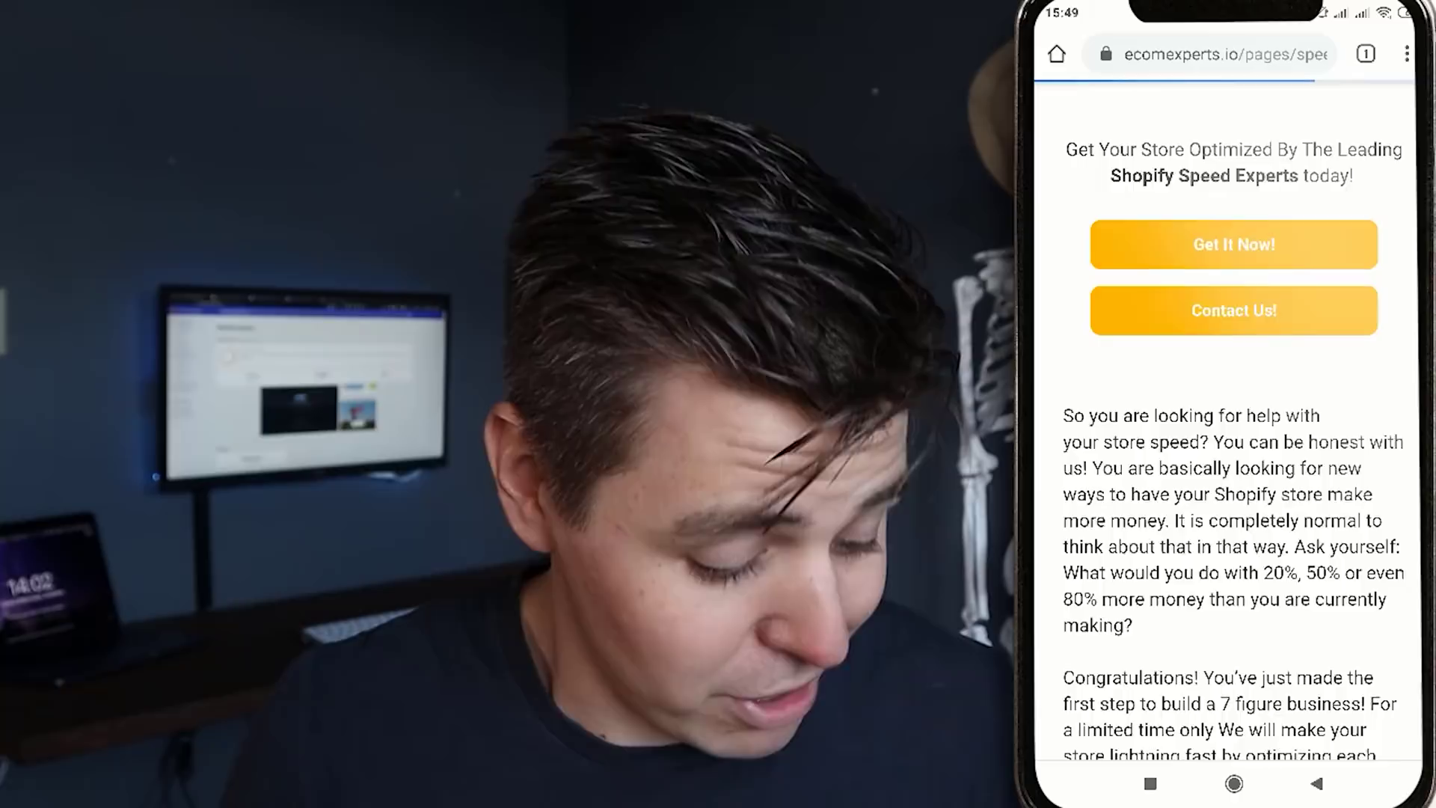
Scroll through the live speed-optimization sales page in the phone's mobile browser.
scroll(1234, 449, "down", 10)
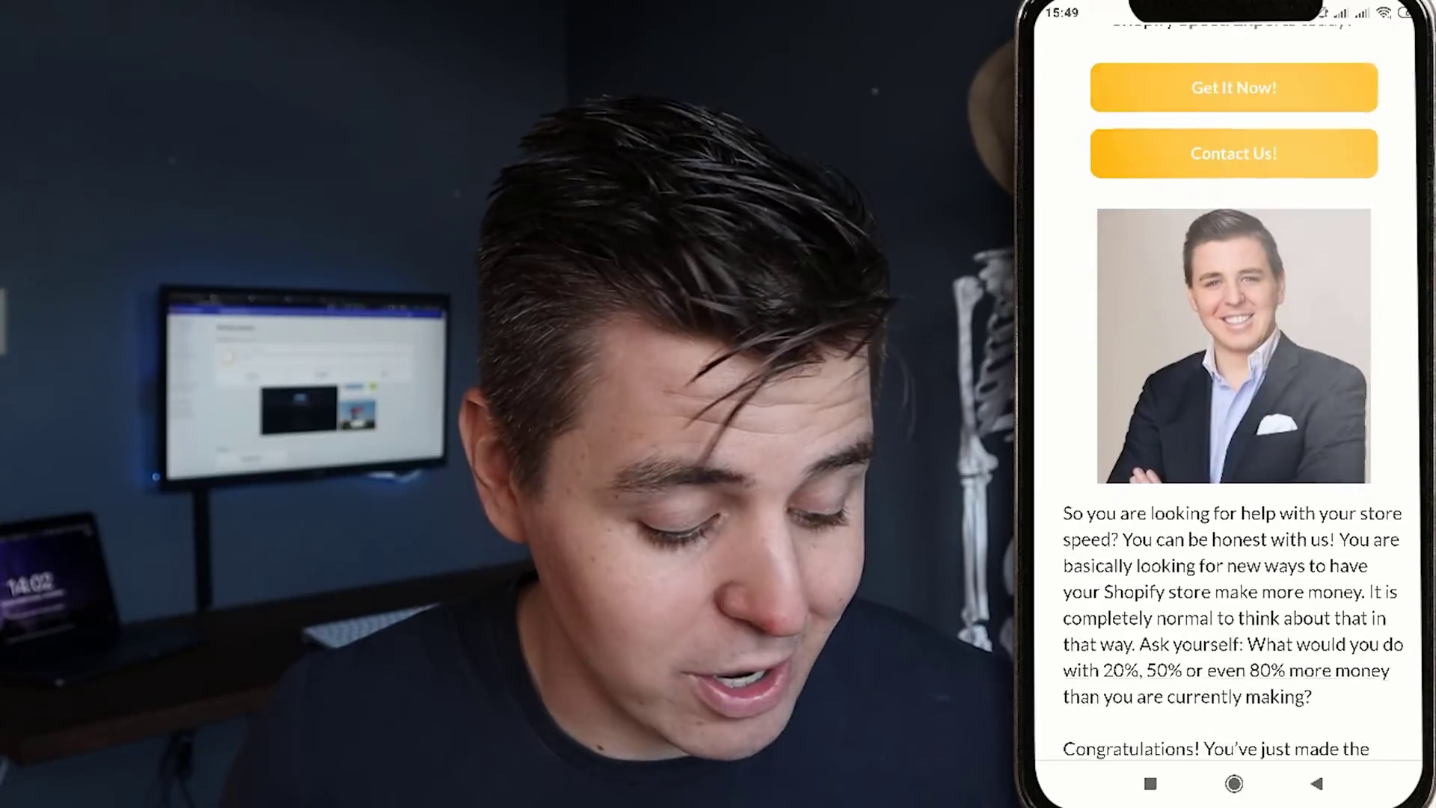
scroll(1235, 449, "down", 15)
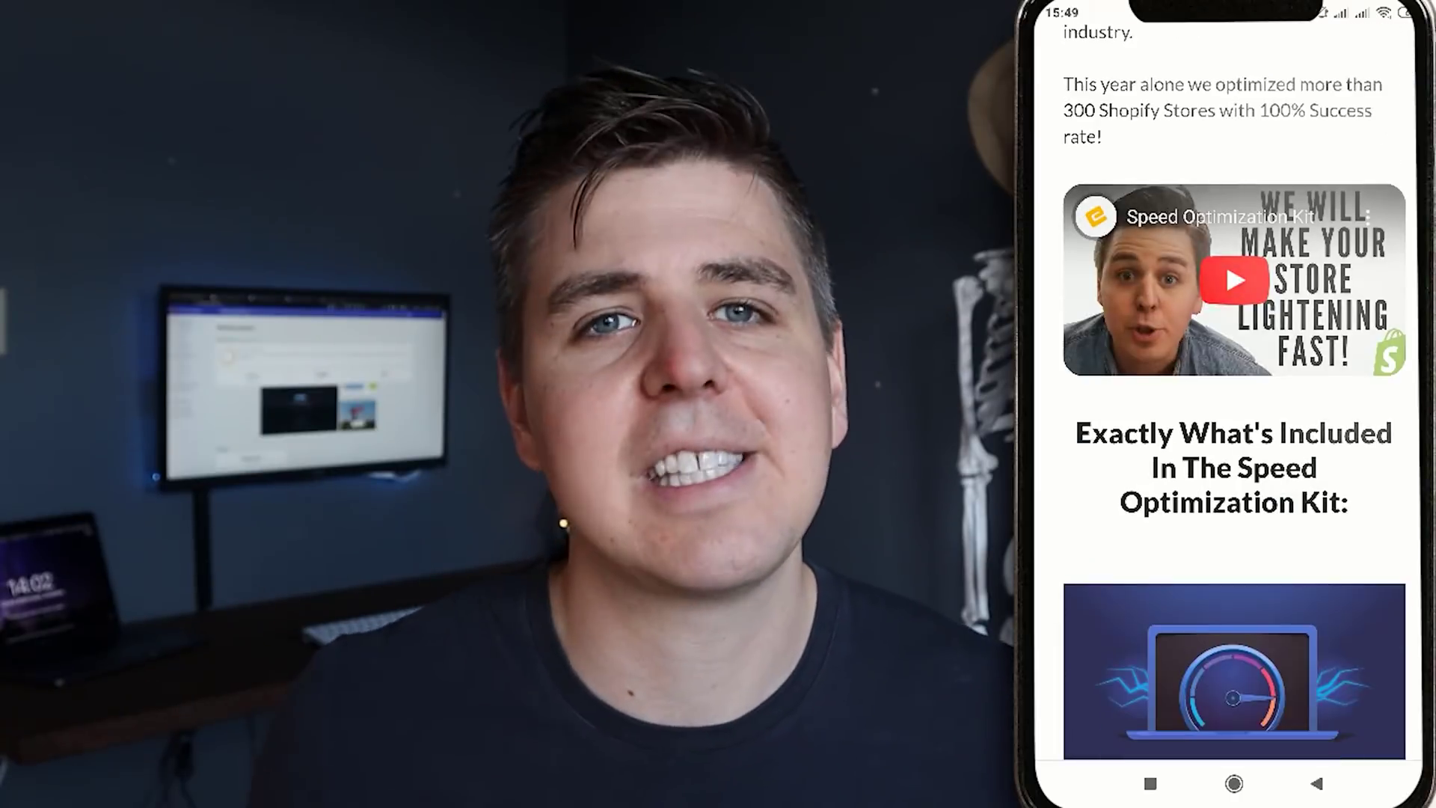
scroll(1234, 449, "down", 5)
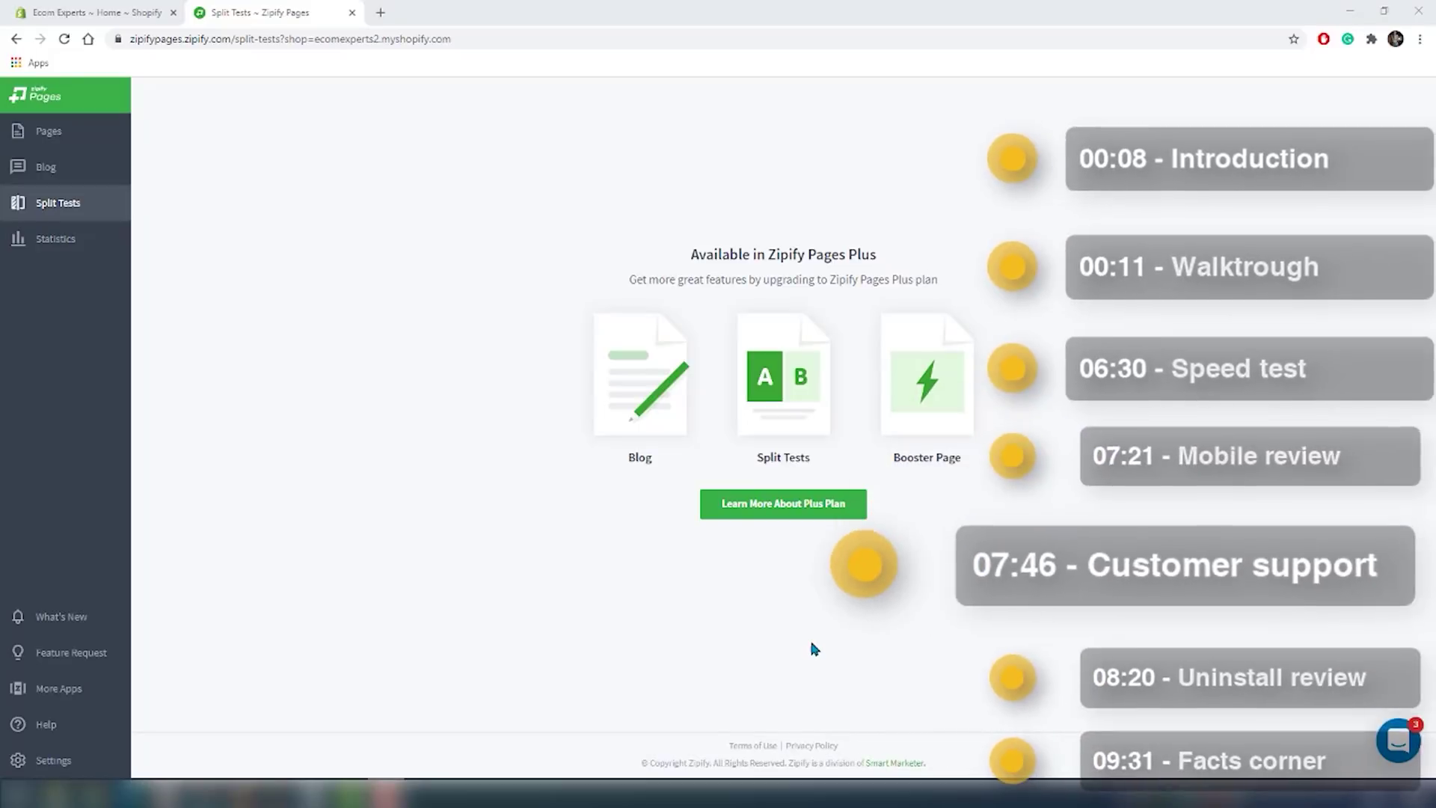
Open the support chat and briefly view the Zipify Pages help documentation.
left_click(1396, 739)
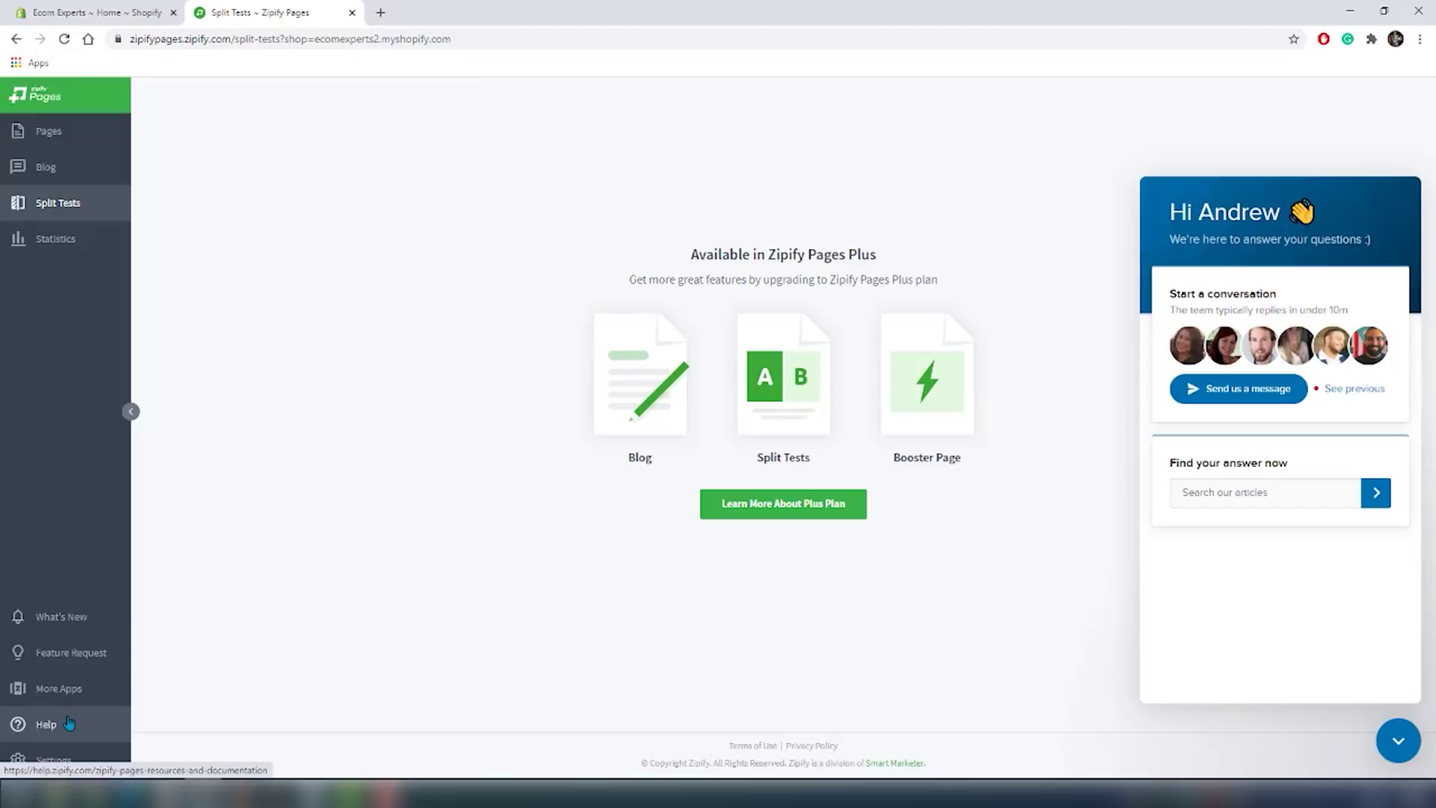
left_click(419, 12)
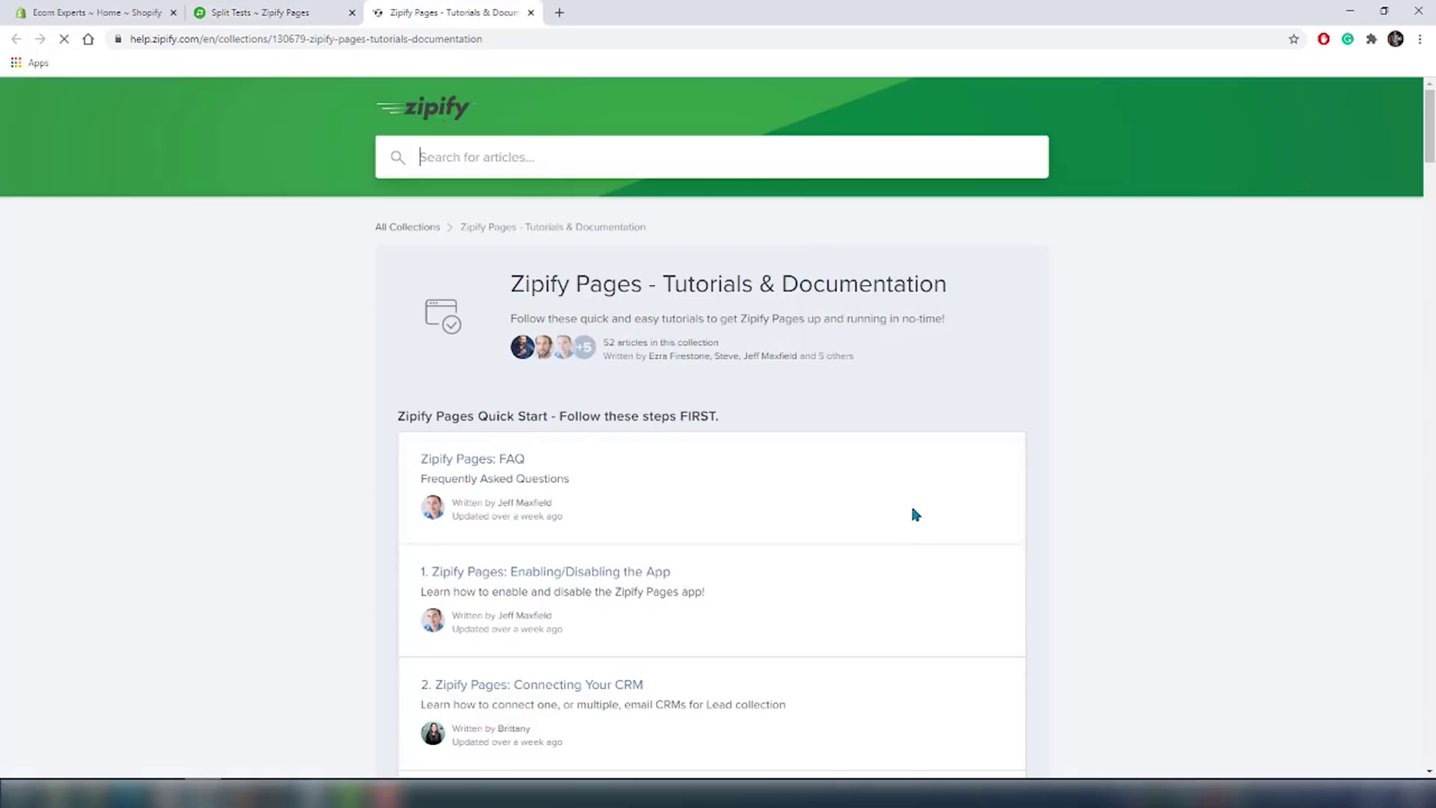
scroll(908, 524, "down", 8)
key("ctrl+w")
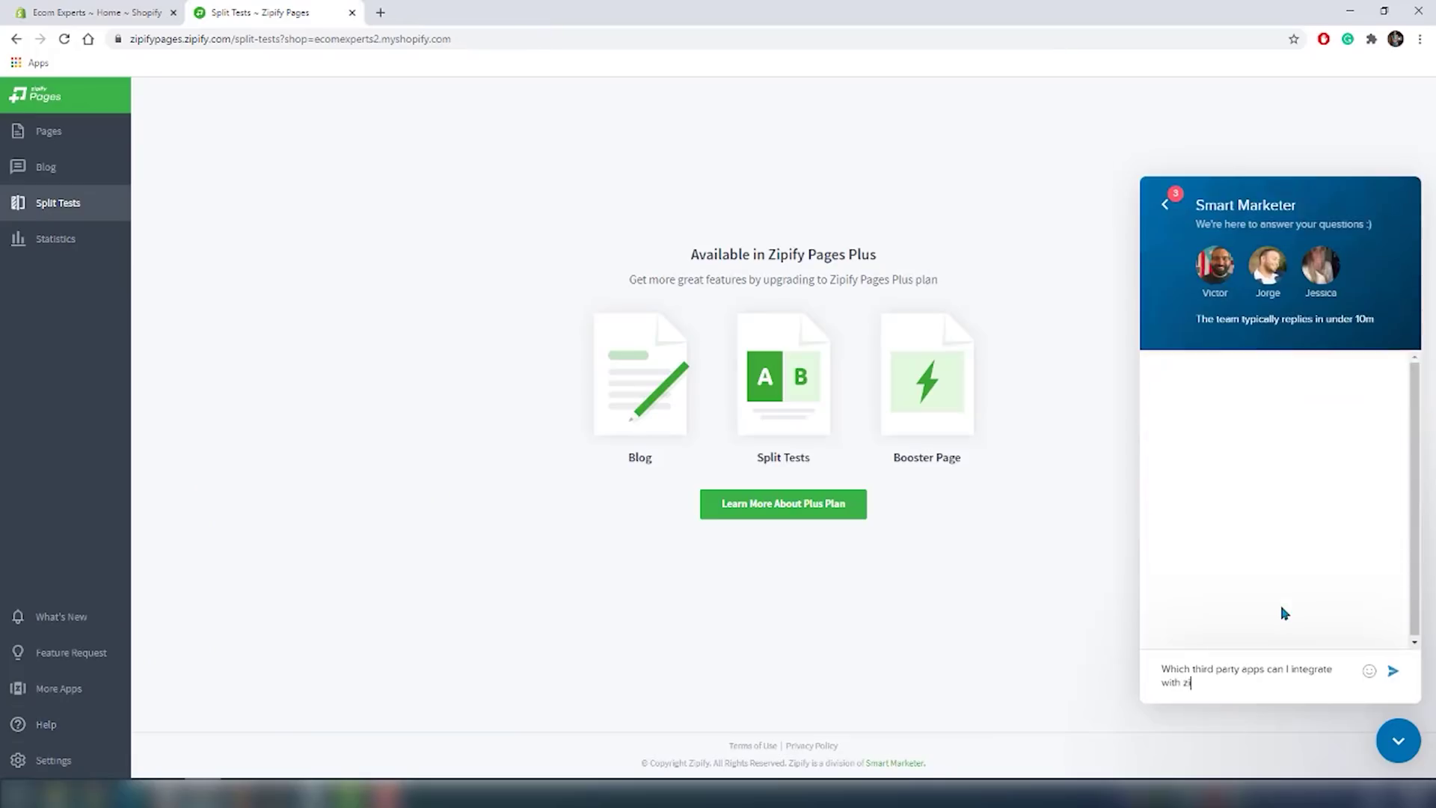
Send the third-party integrations question and read support's reply with article links.
key("Return")
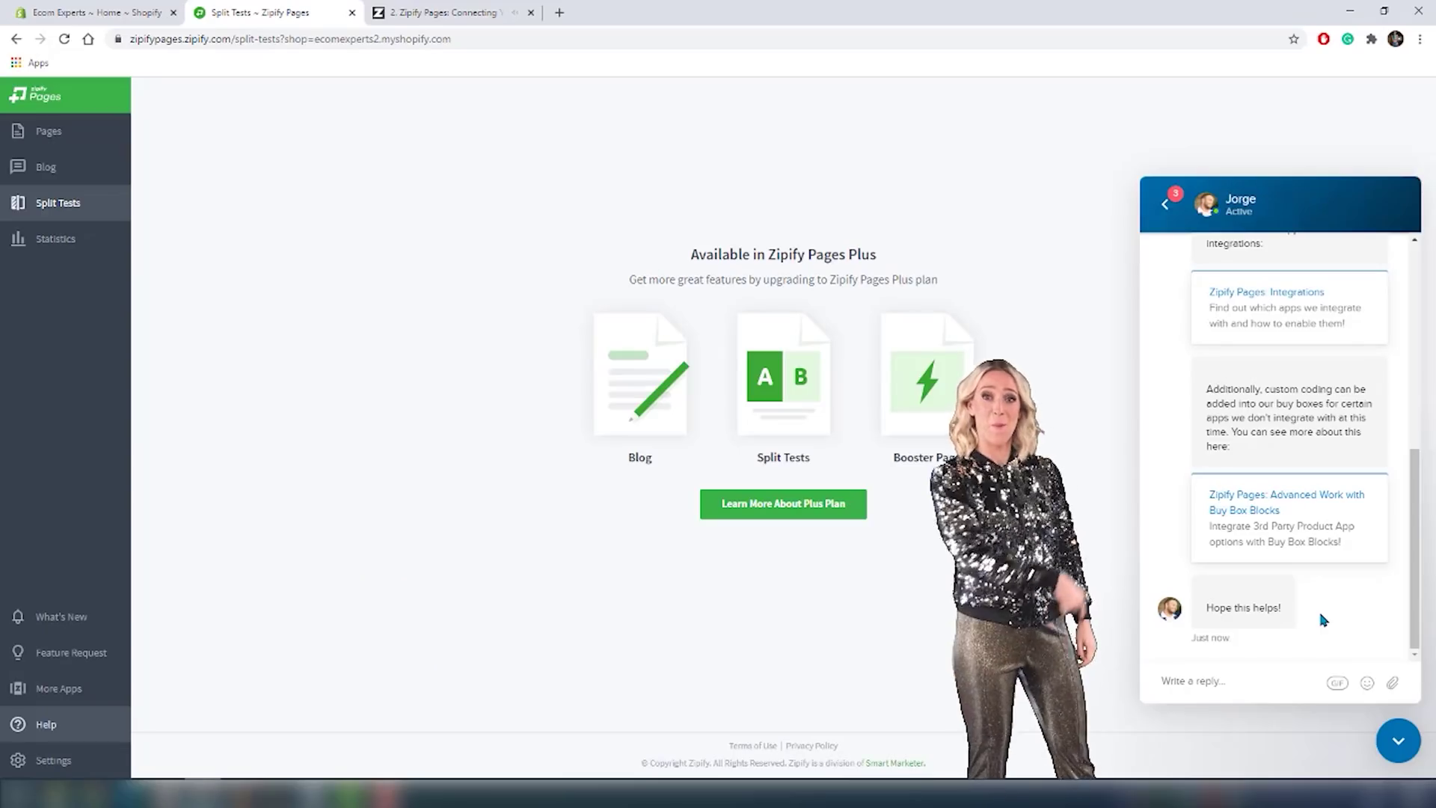
scroll(1302, 583, "up", 3)
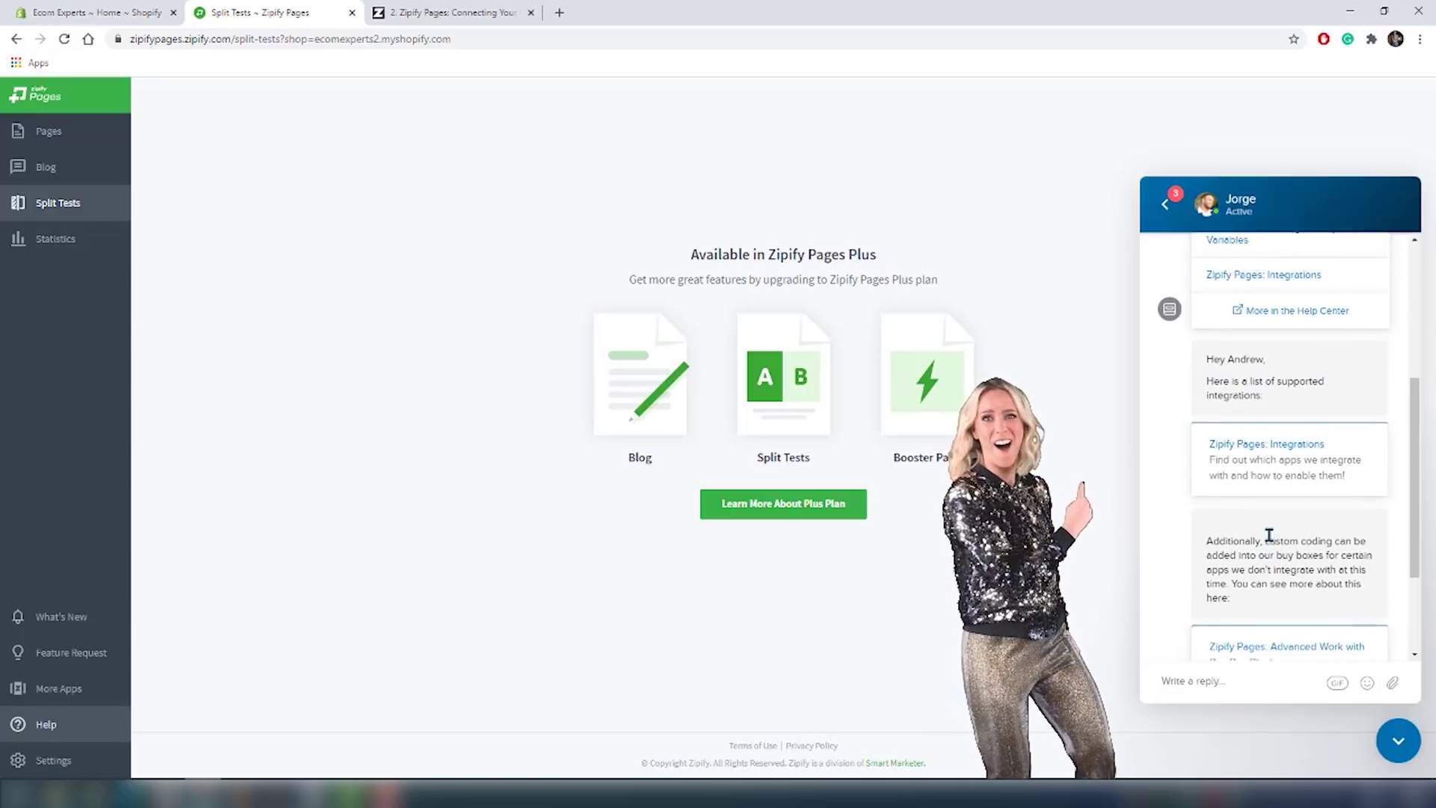
scroll(1272, 629, "down", 2)
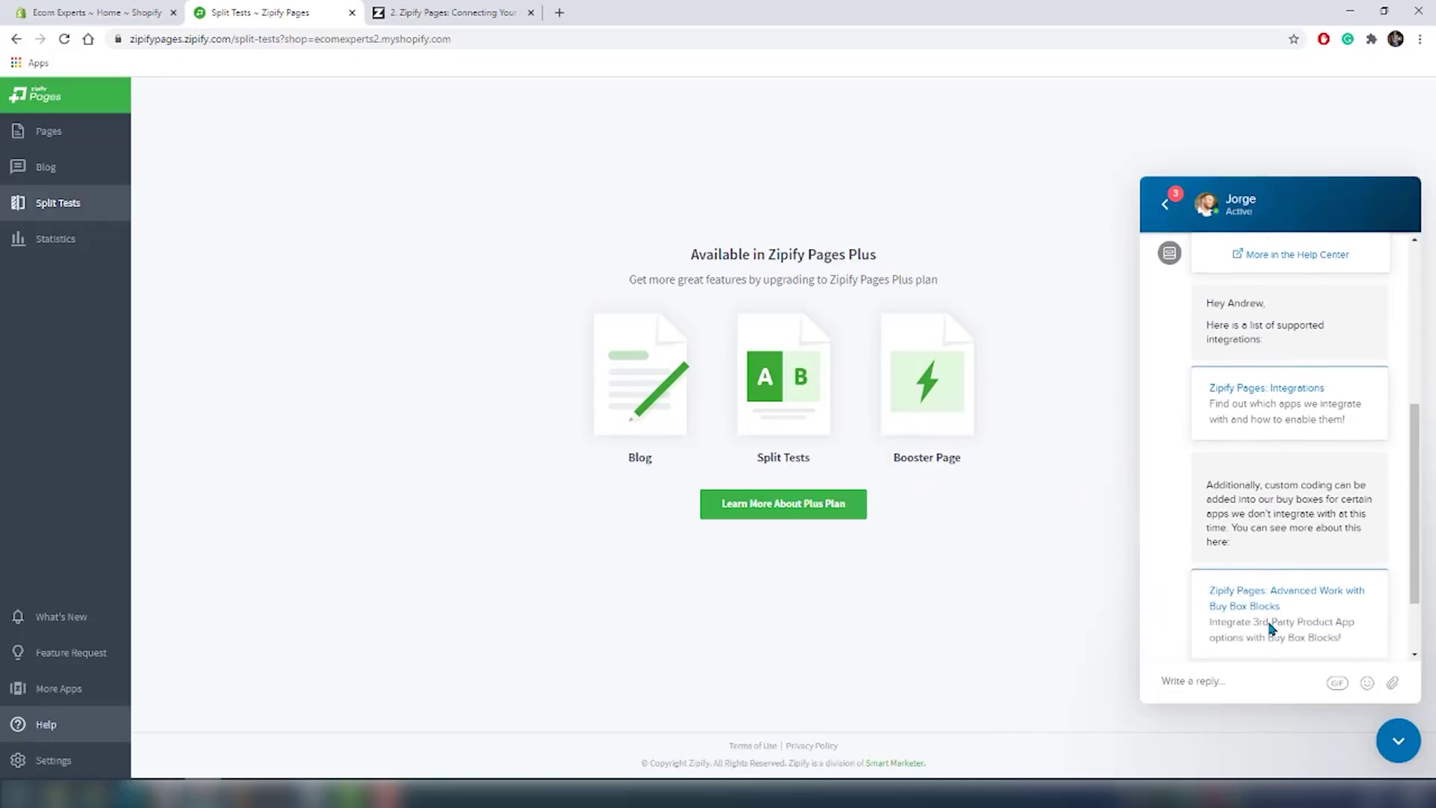
scroll(1272, 629, "down", 2)
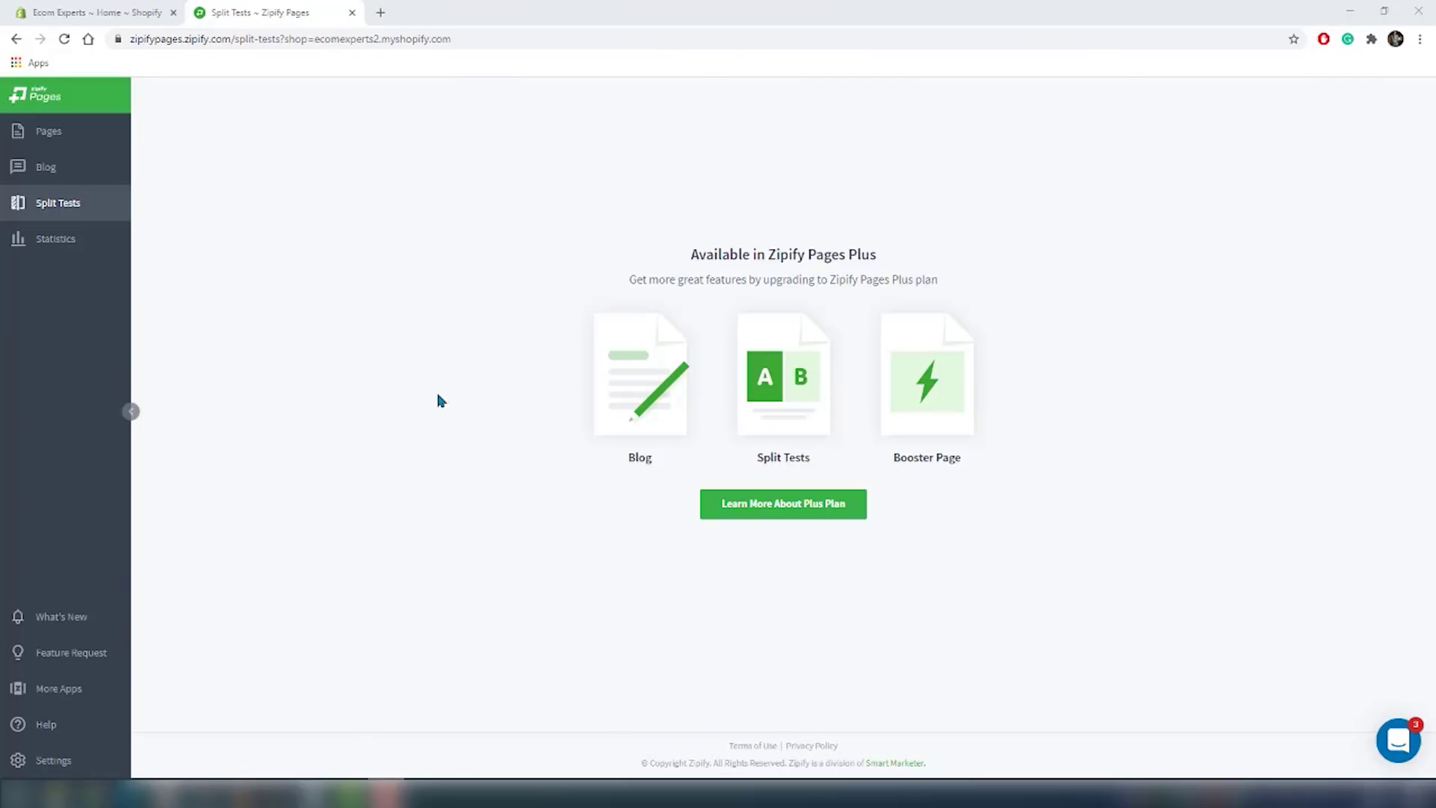
Scroll through the June 2020 Zipify Pages release notes on What's New.
left_click(102, 617)
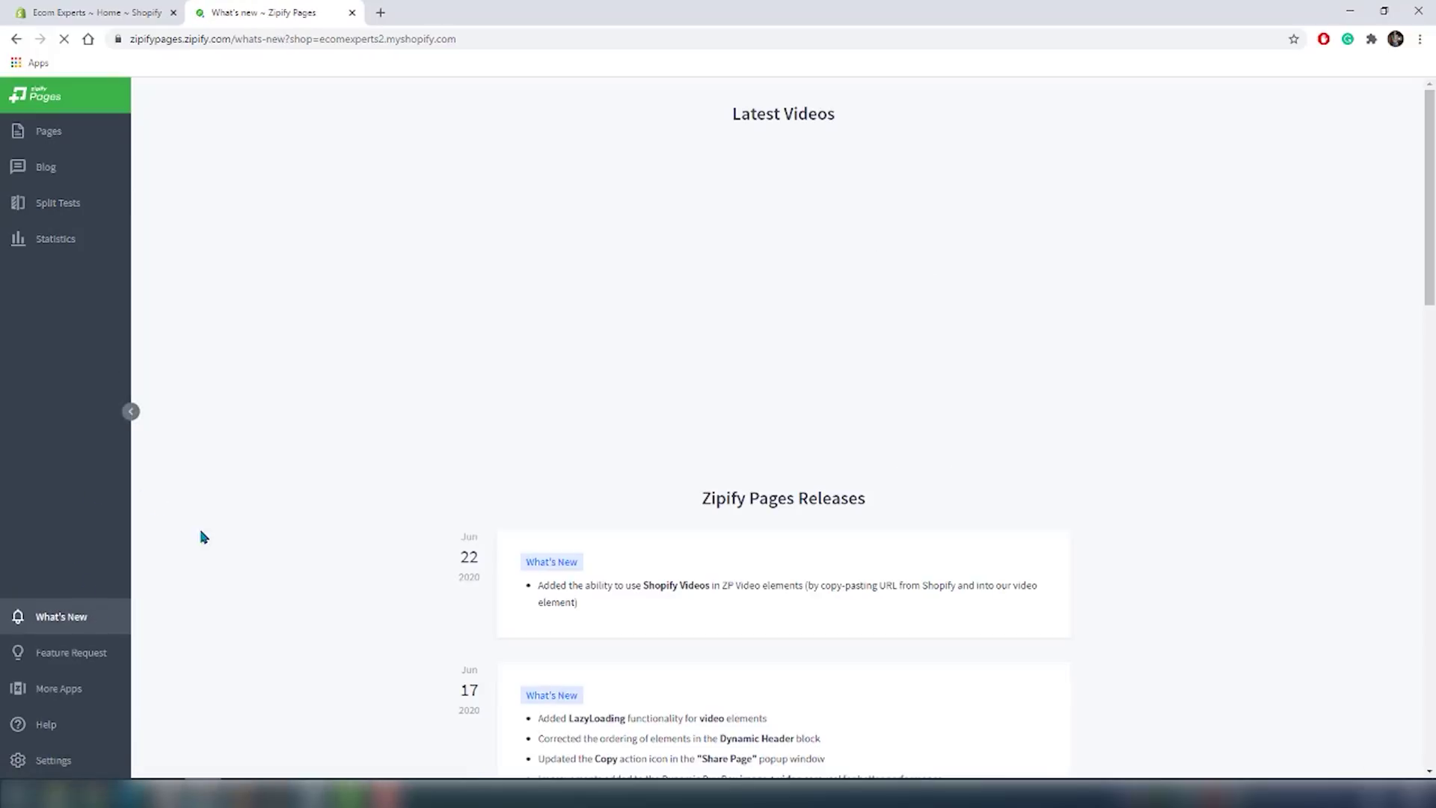
scroll(398, 625, "down", 3)
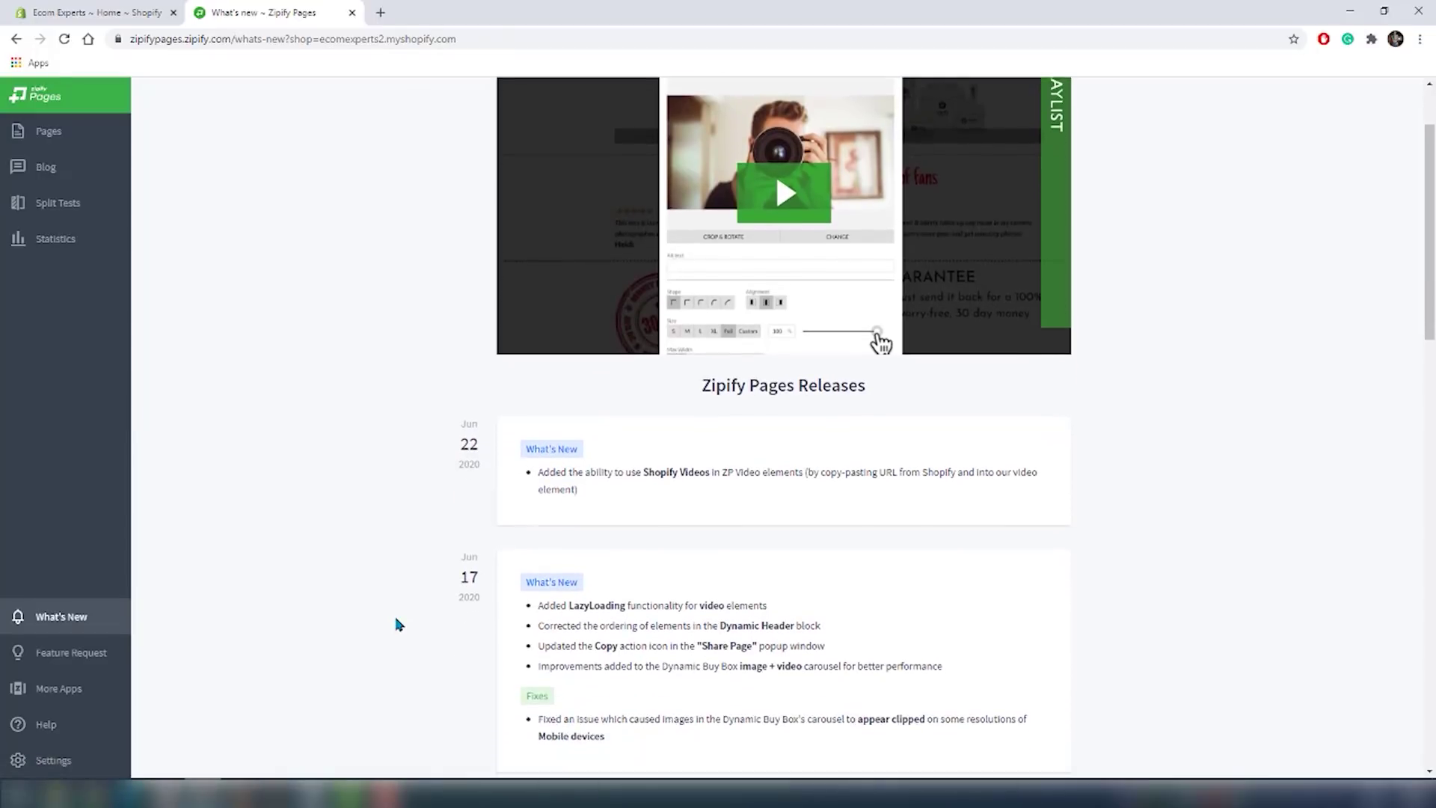
scroll(398, 624, "down", 3)
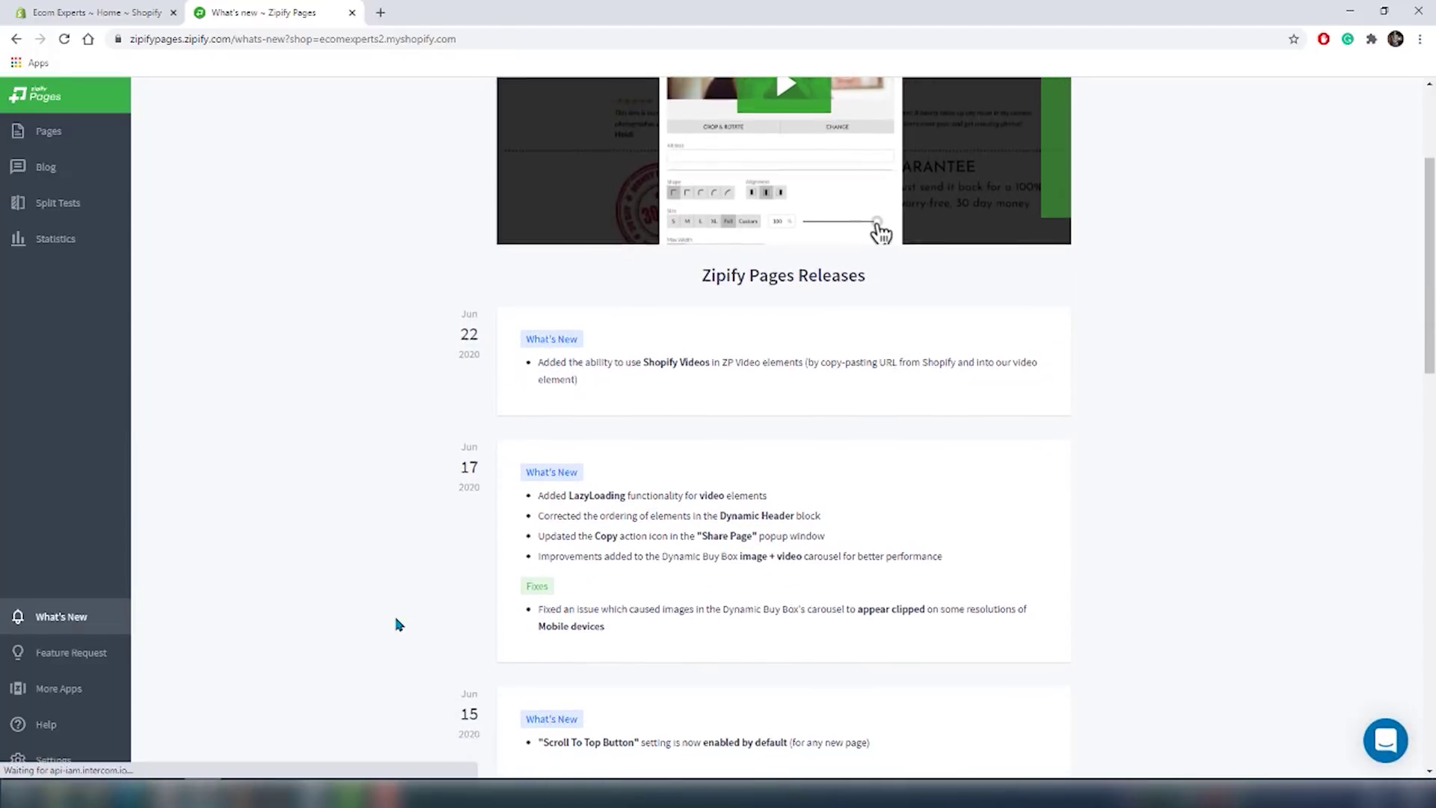
scroll(398, 624, "down", 2)
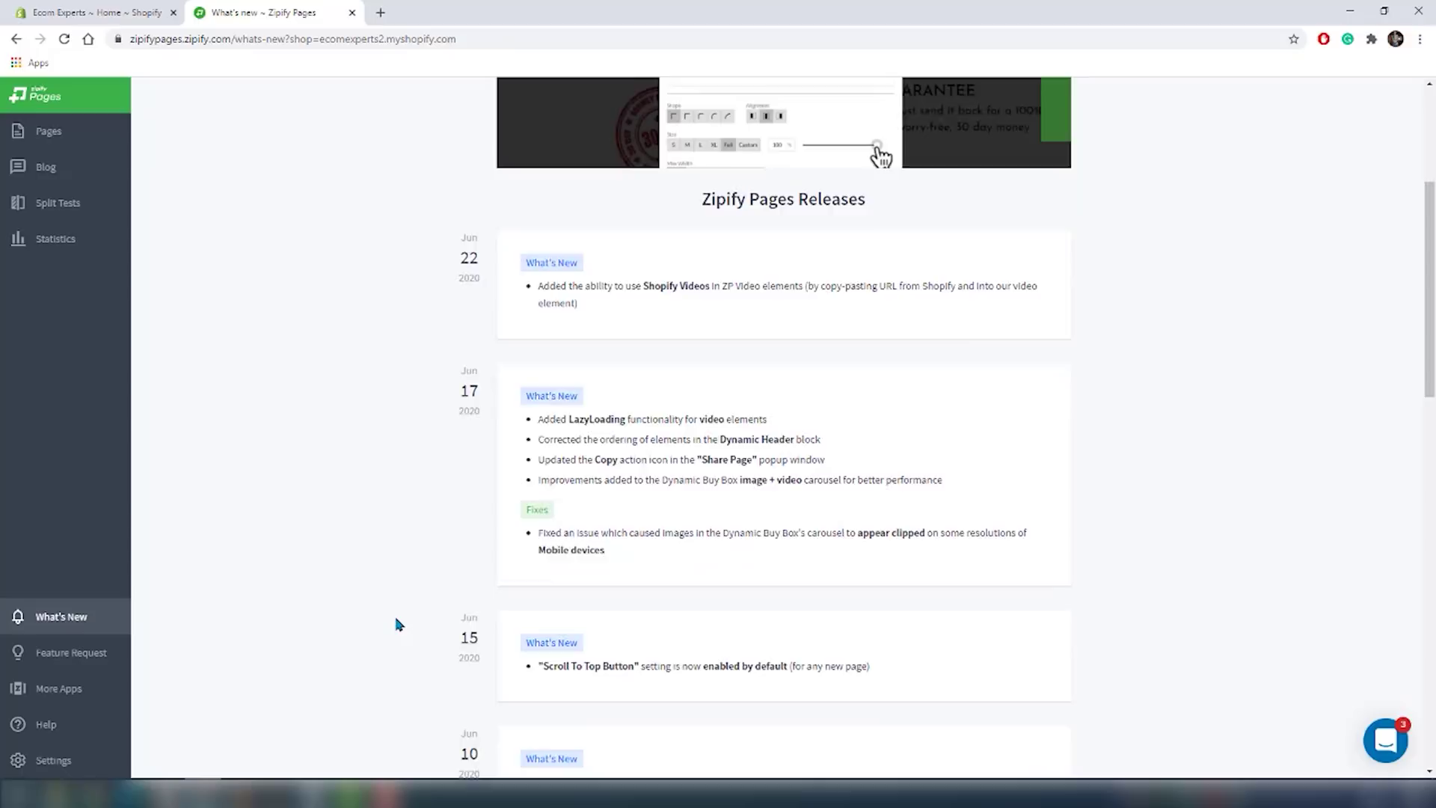
scroll(398, 625, "down", 3)
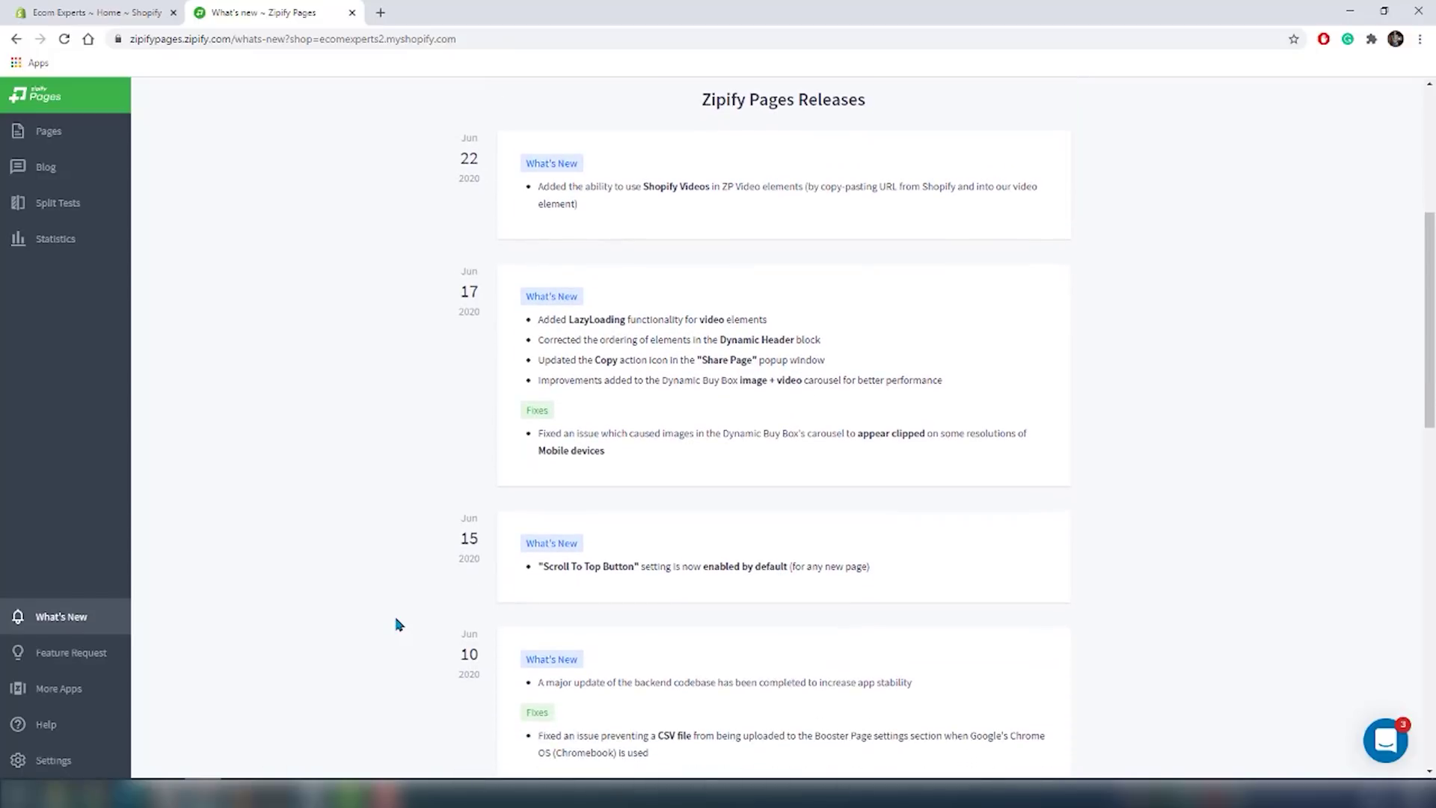
scroll(398, 624, "down", 2)
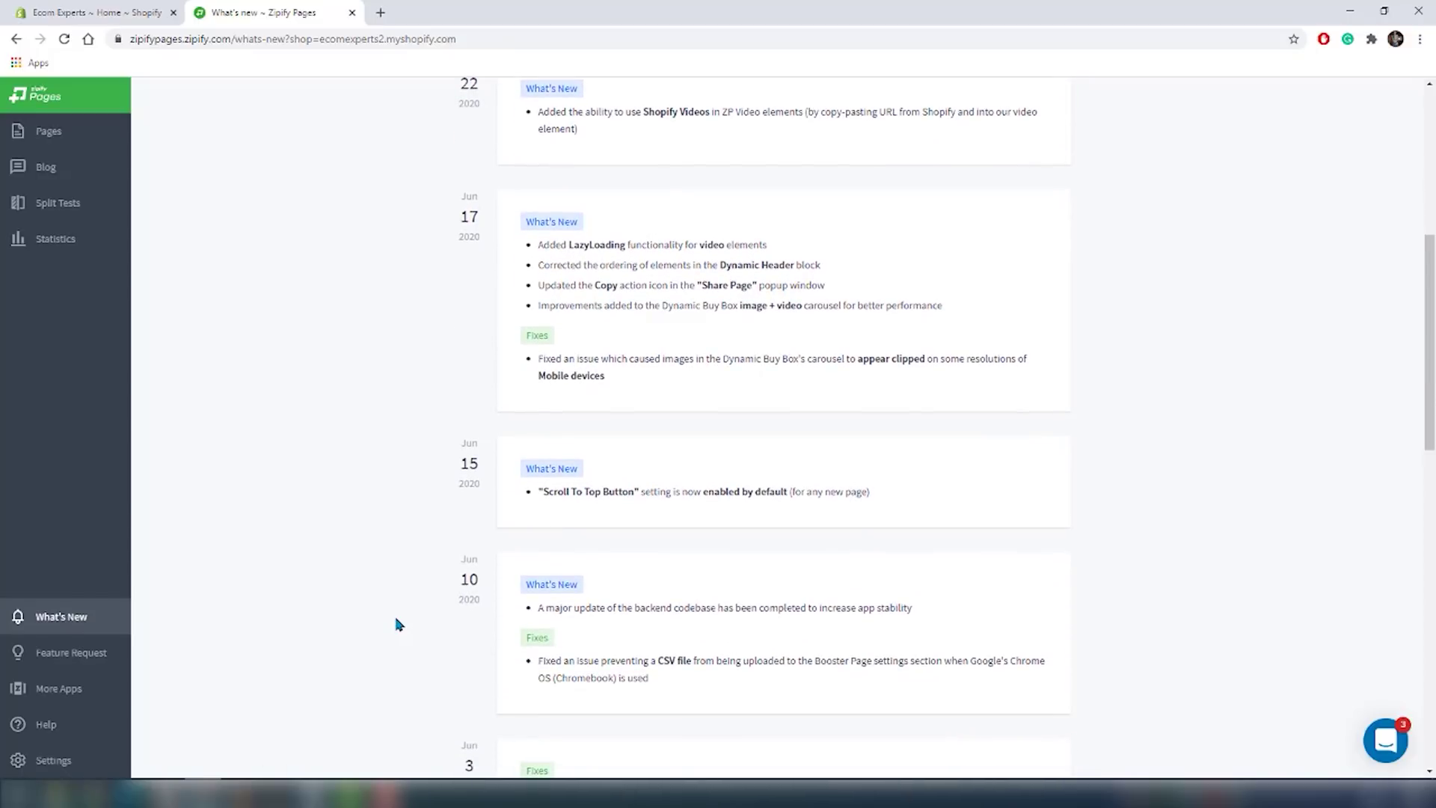
scroll(398, 625, "down", 1)
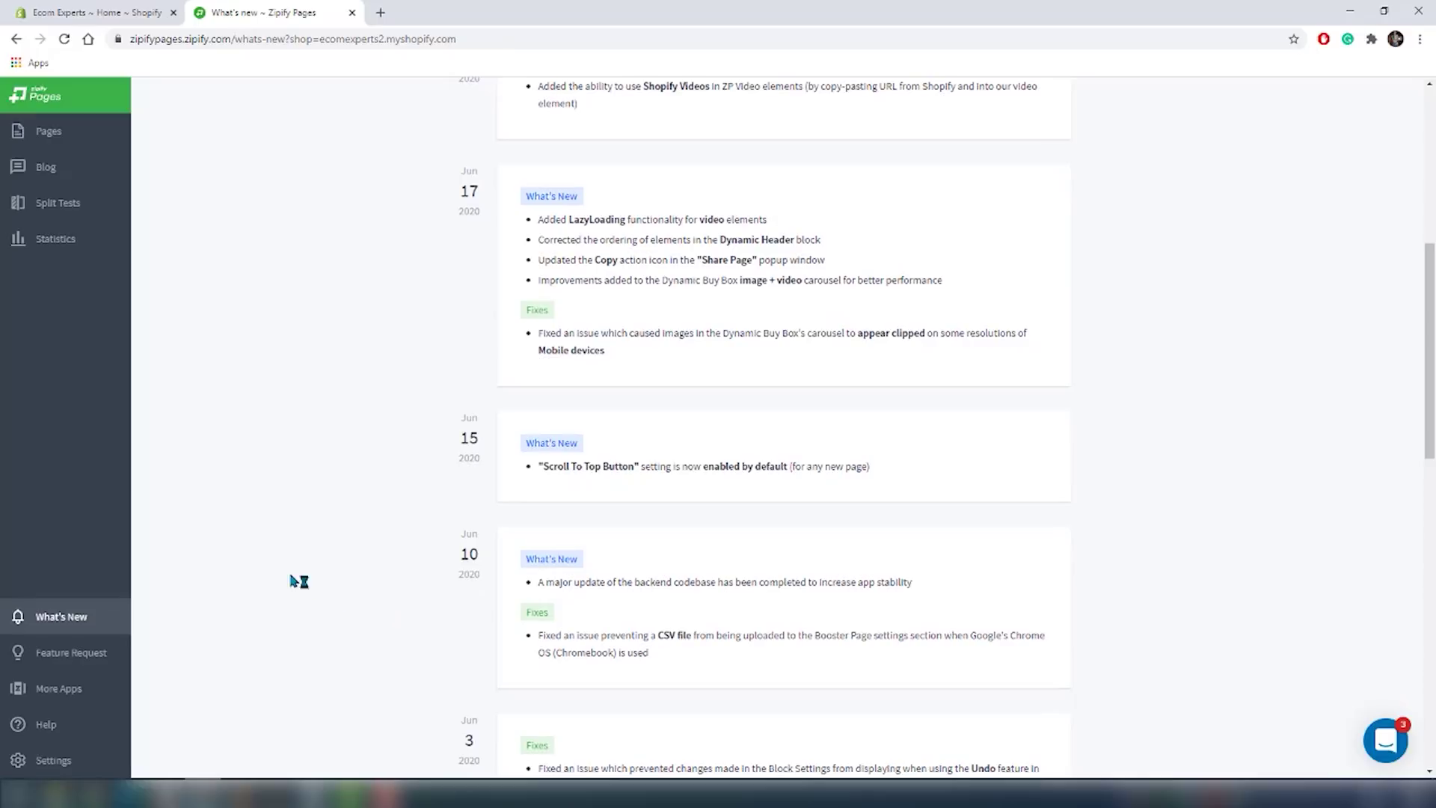
scroll(168, 543, "up", 3)
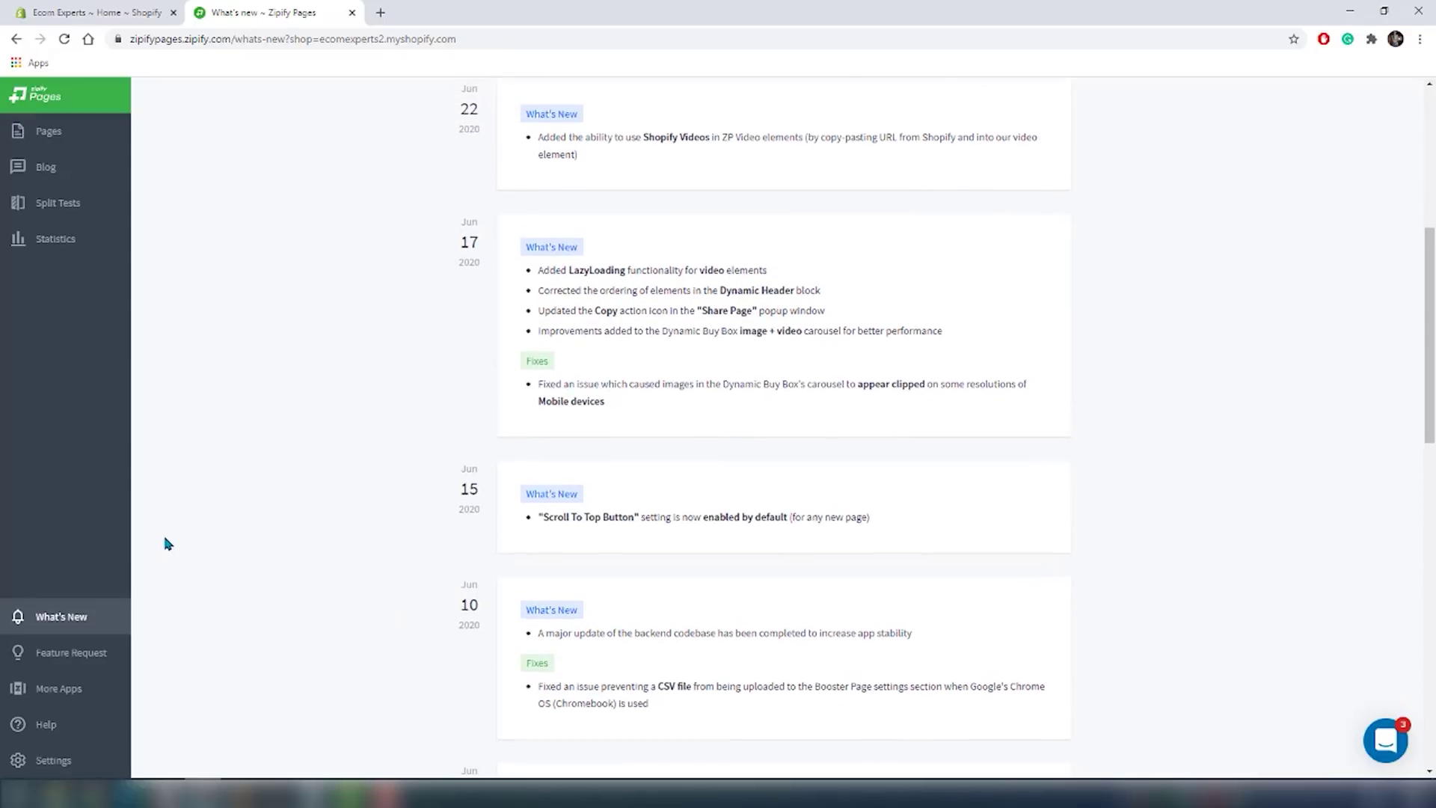
scroll(169, 544, "up", 3)
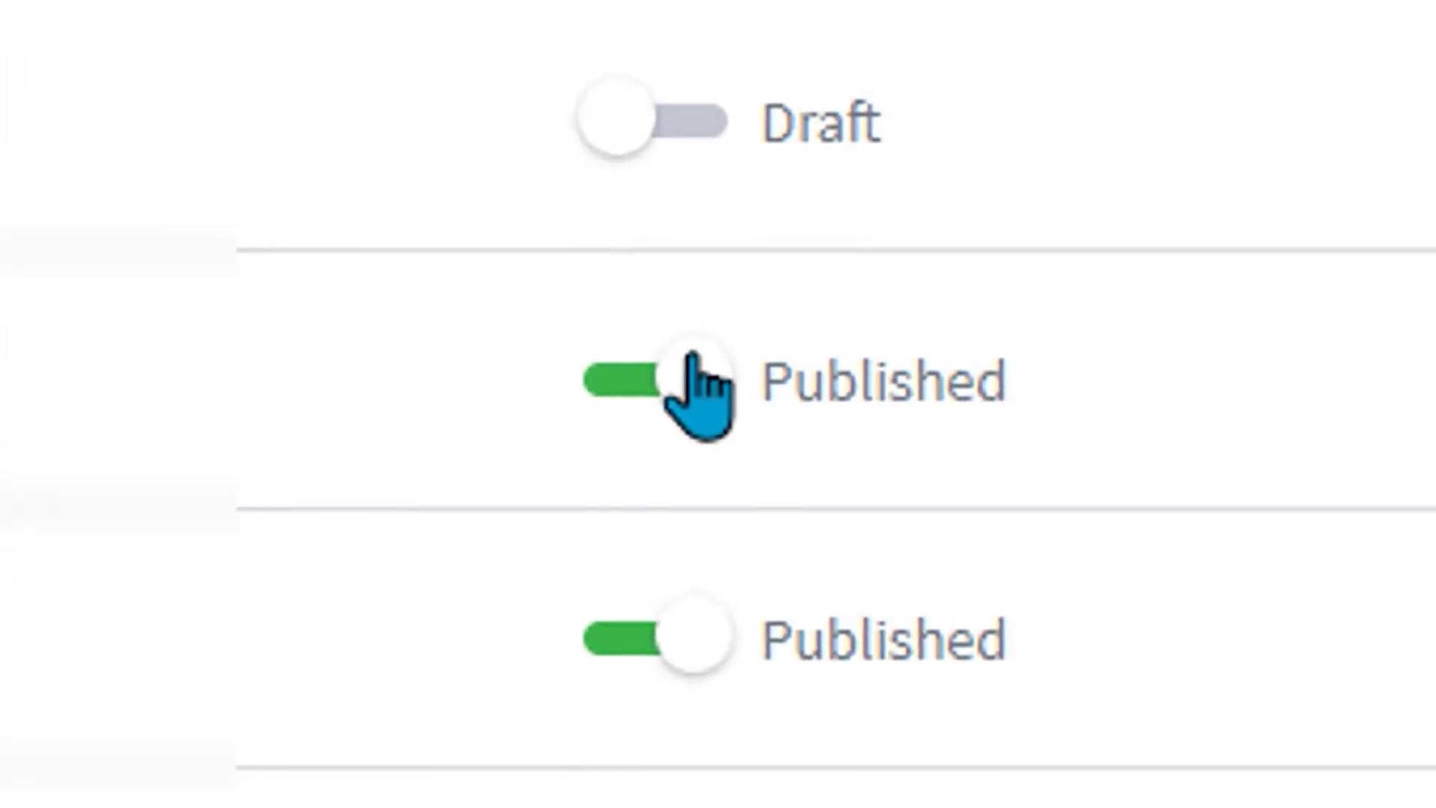
Unpublish the third page in the list and turn Application Status off in Settings.
left_click(1098, 414)
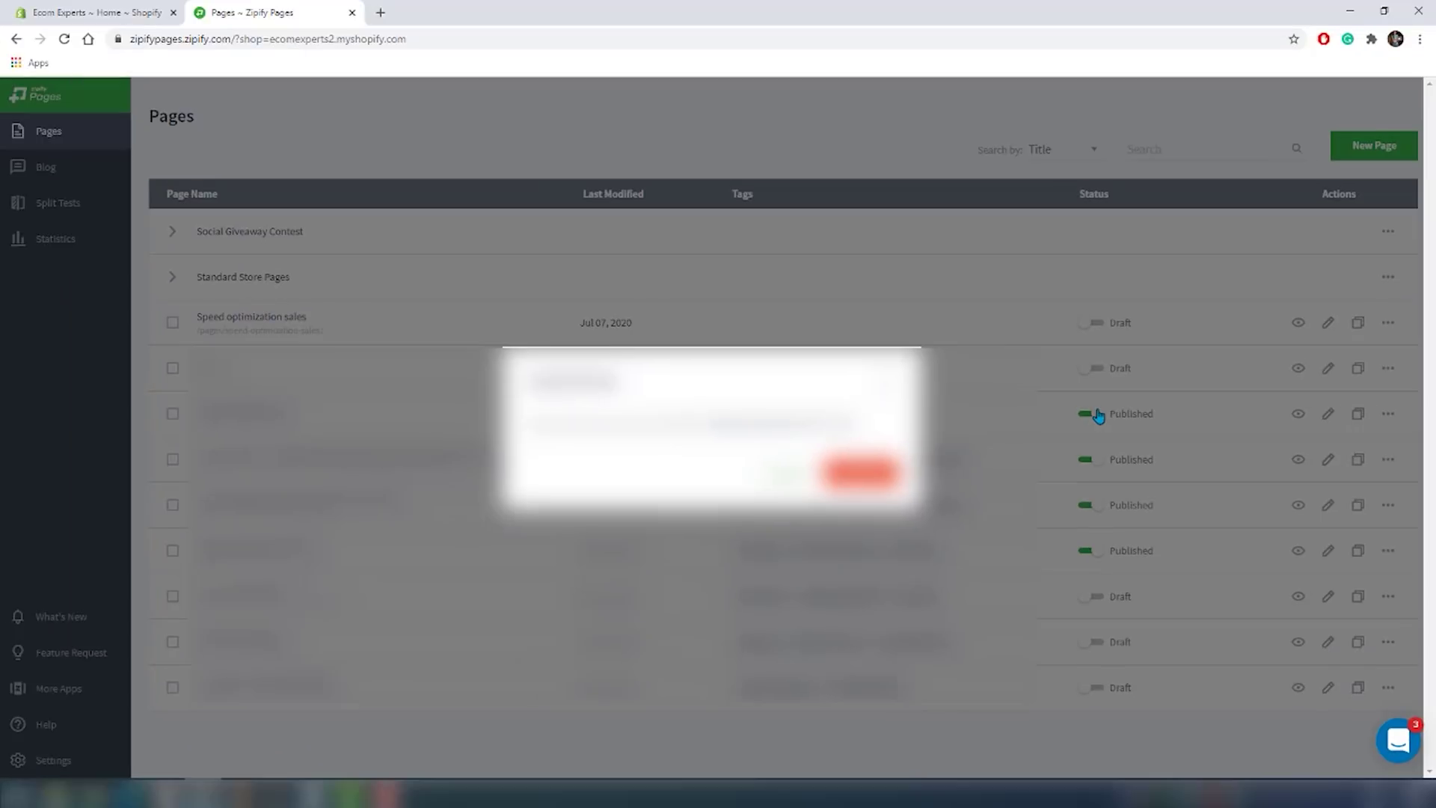
left_click(877, 483)
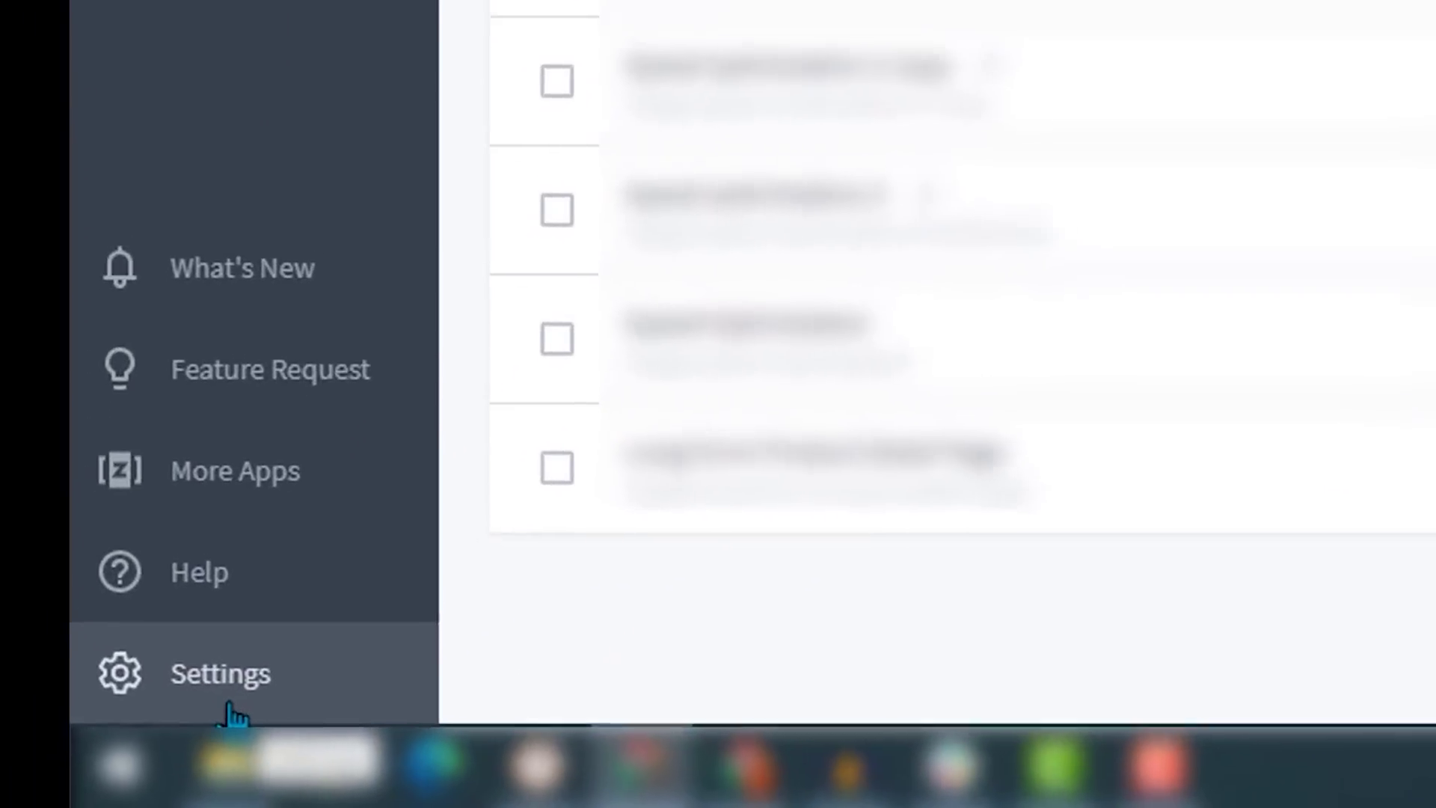
left_click(210, 724)
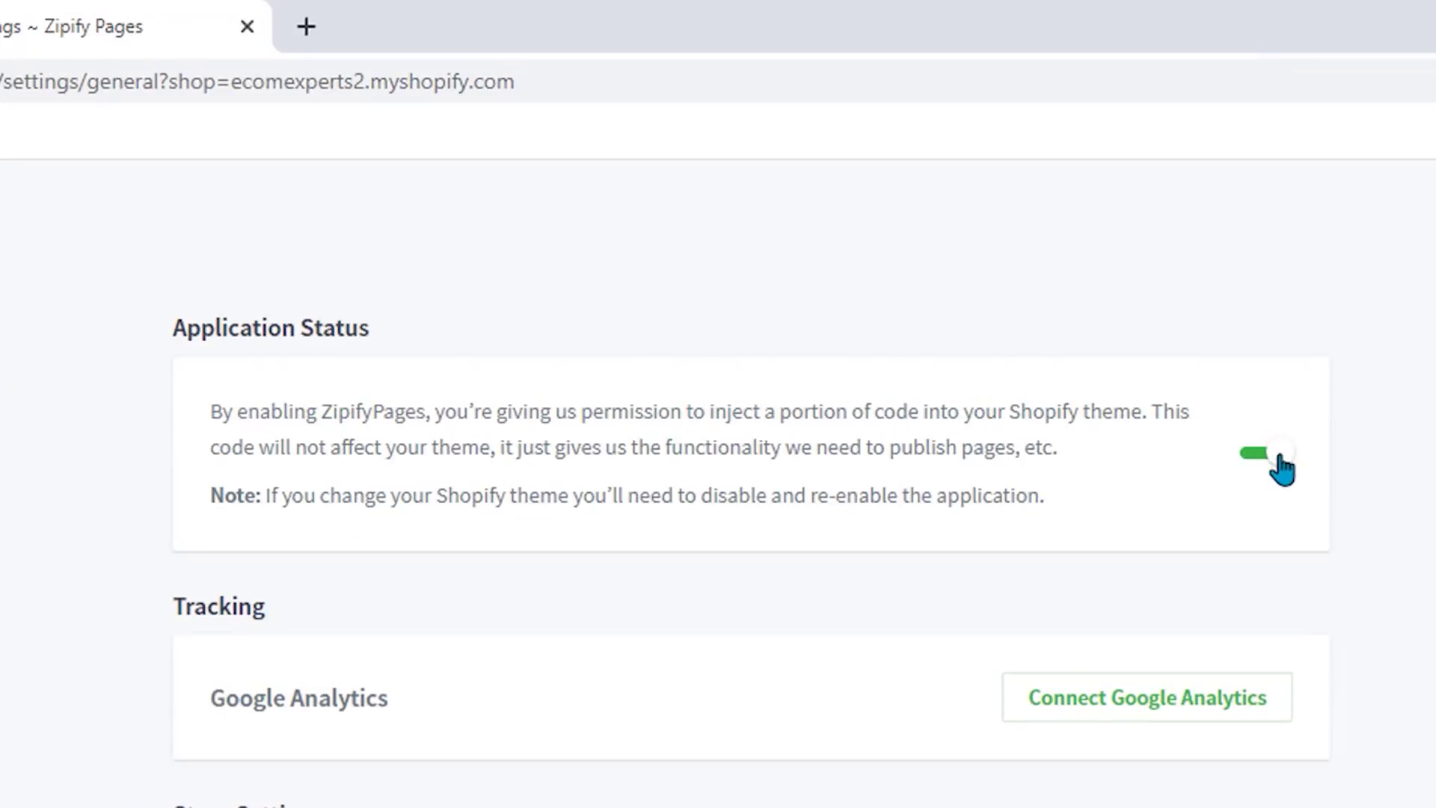
left_click(1271, 454)
left_click(1245, 689)
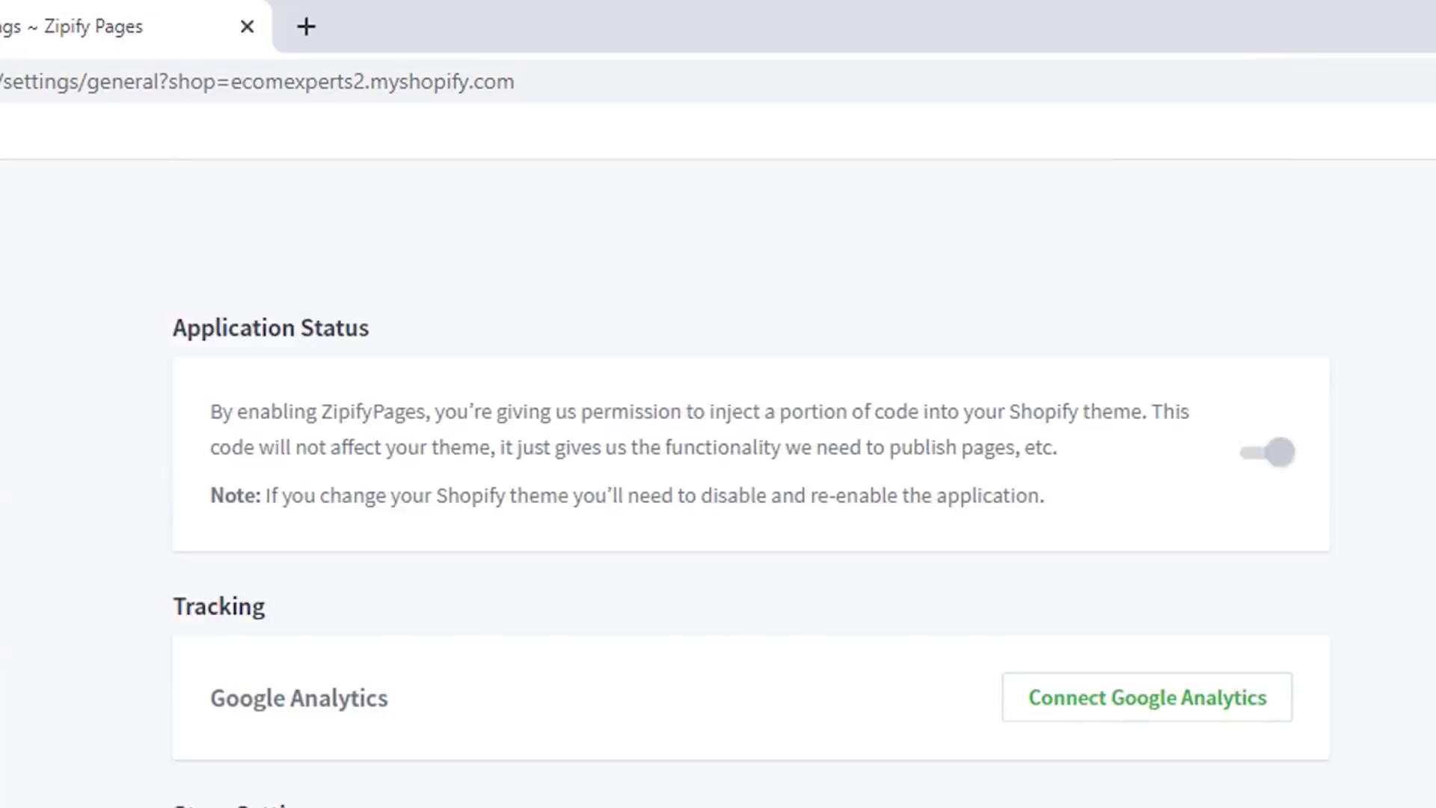